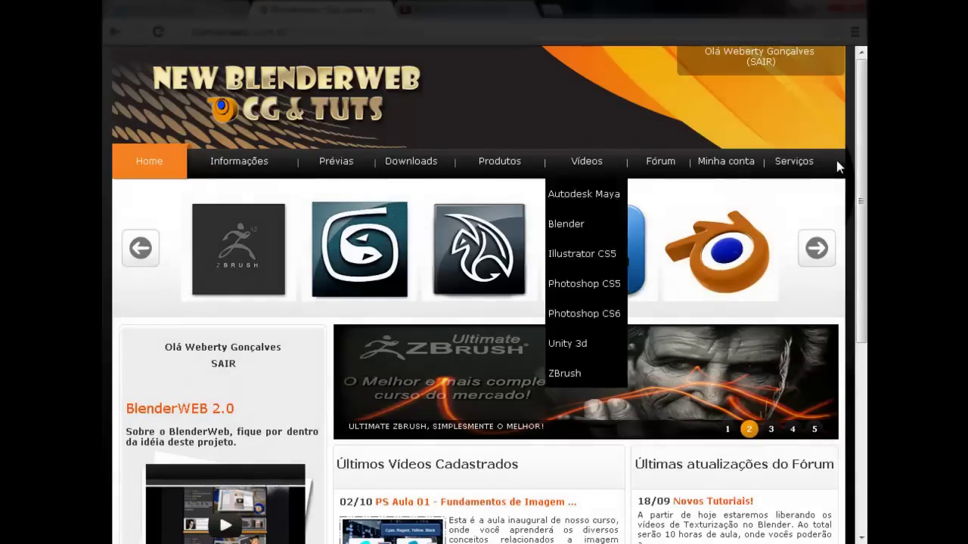
- Advance the BlenderWeb home page's software carousel three icons so Blender leads the row
scroll(828, 426, down, 4)
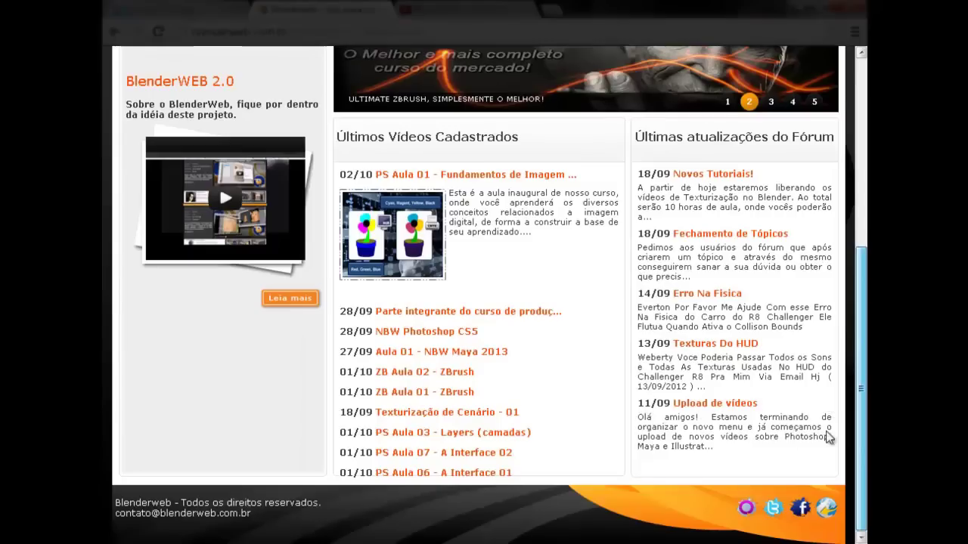
scroll(824, 331, up, 3)
scroll(756, 242, up, 1)
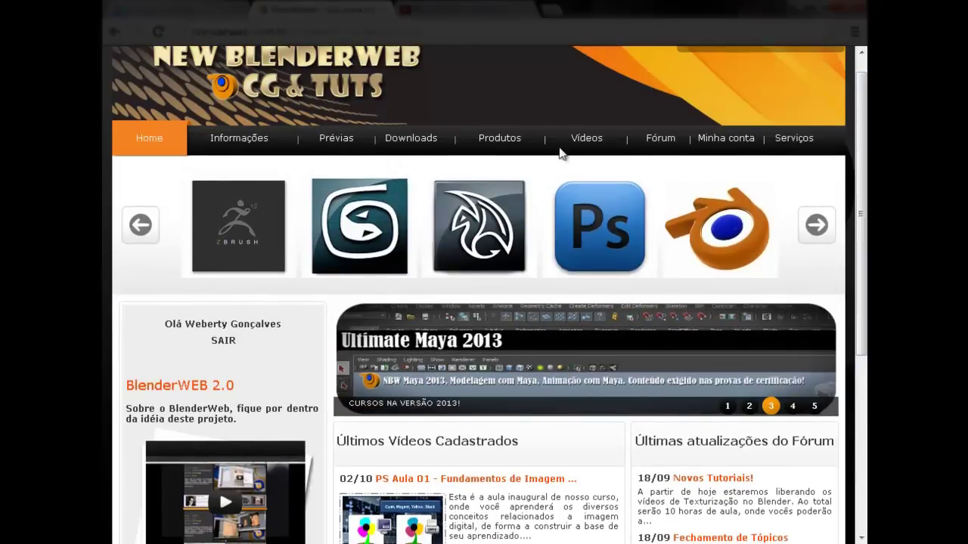
click(818, 222)
click(818, 222)
click(818, 223)
click(818, 222)
scroll(815, 221, down, 4)
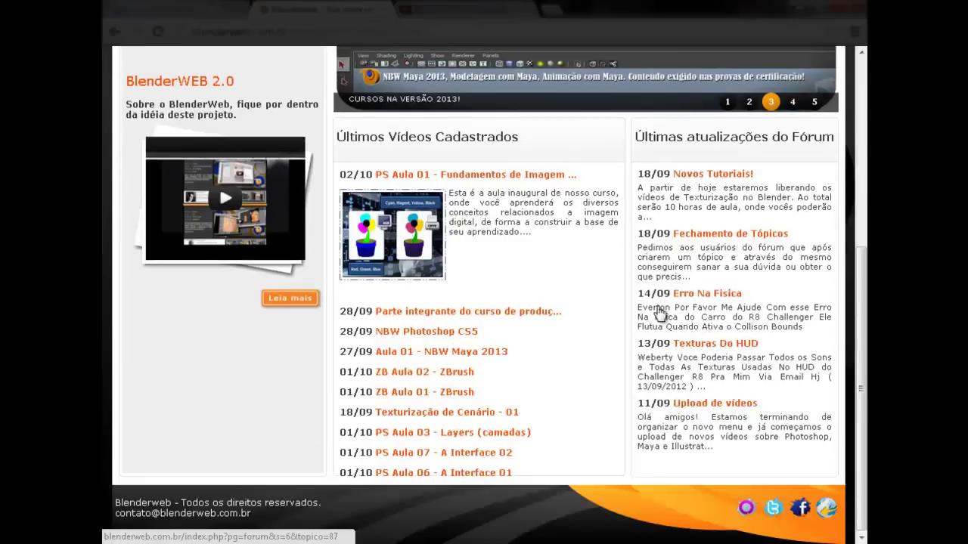
scroll(655, 311, up, 4)
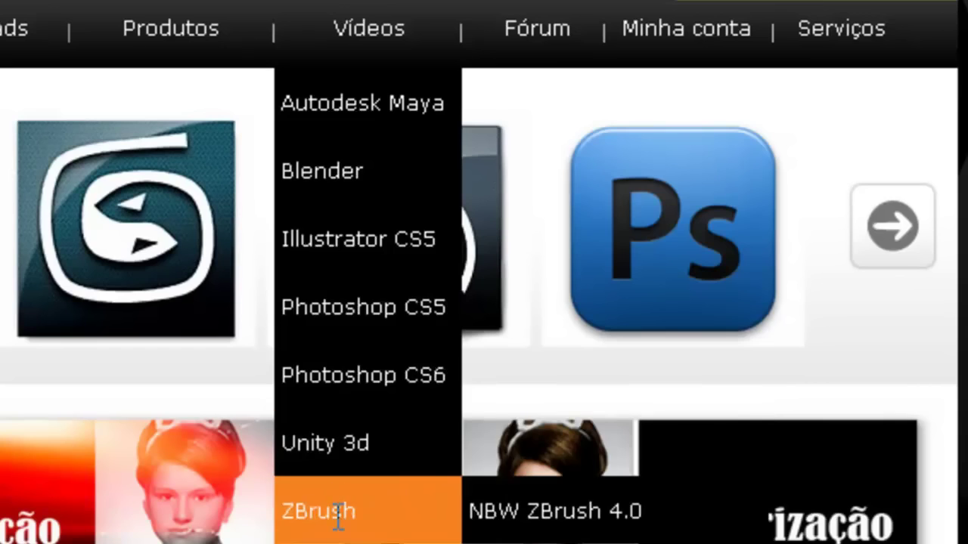
mouse_move(411, 161)
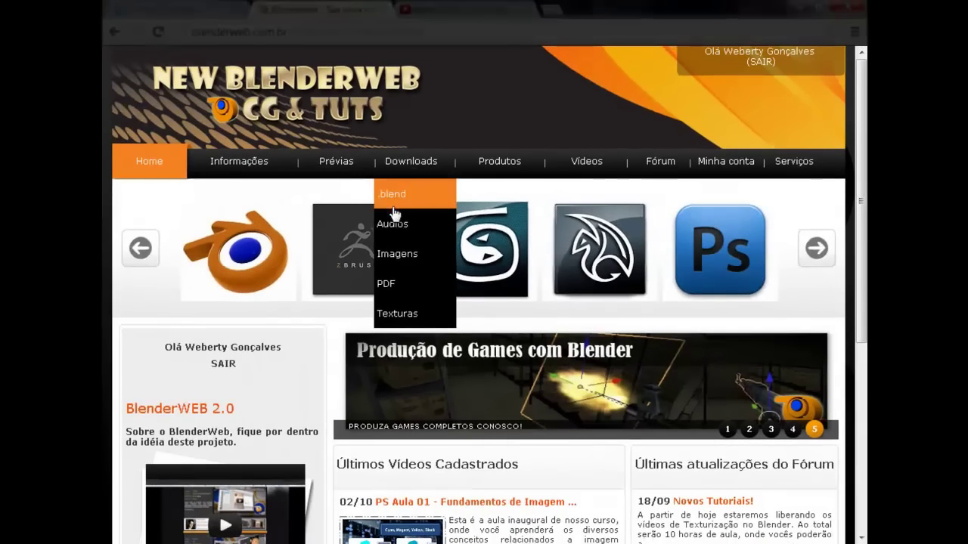
click(392, 256)
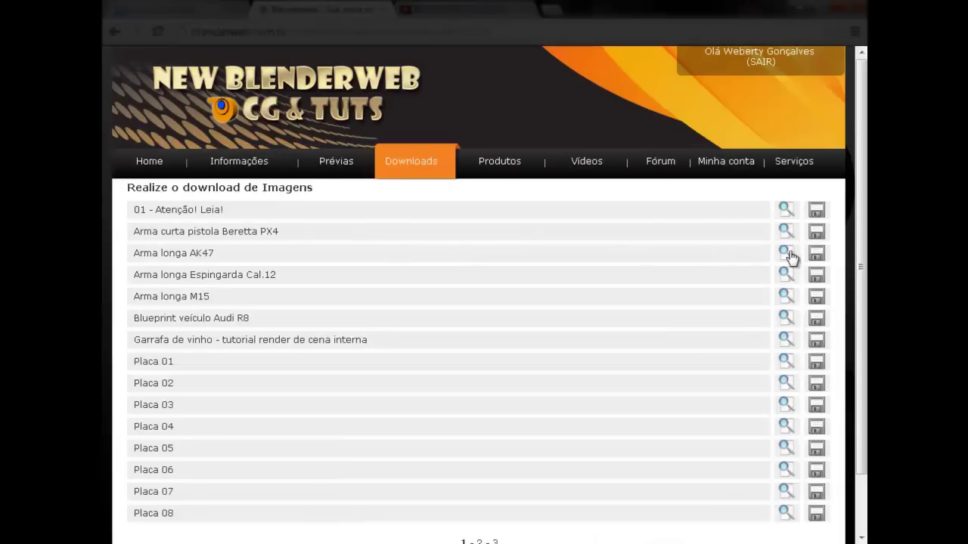
click(779, 239)
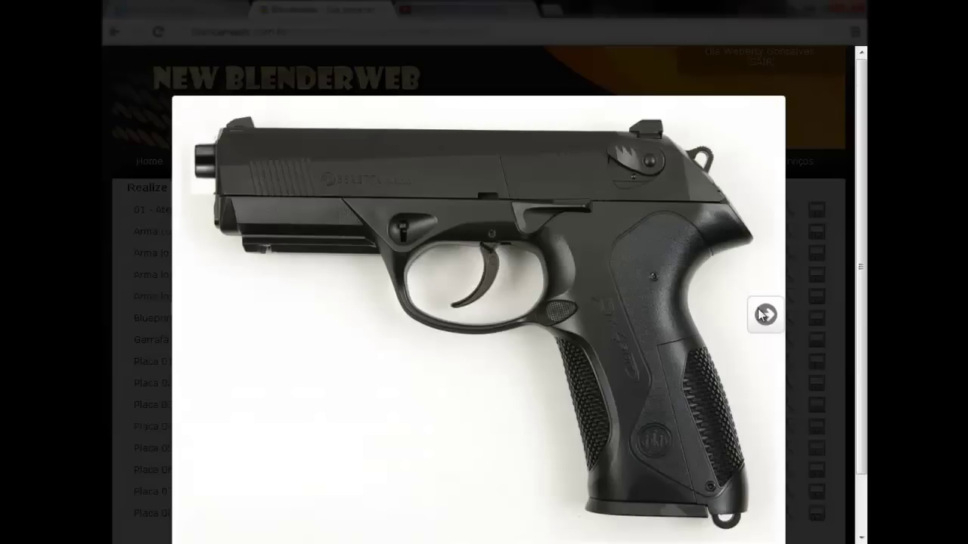
click(756, 313)
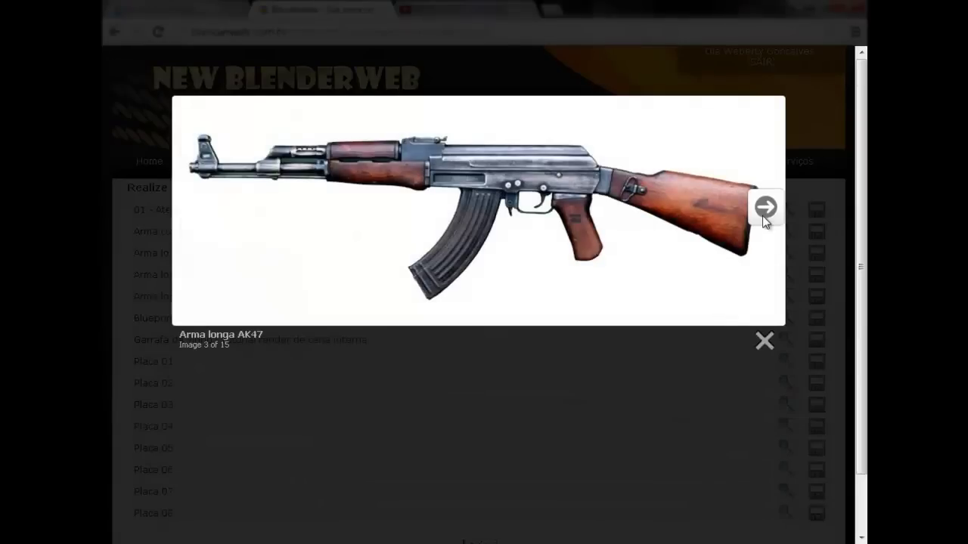
click(762, 216)
click(771, 175)
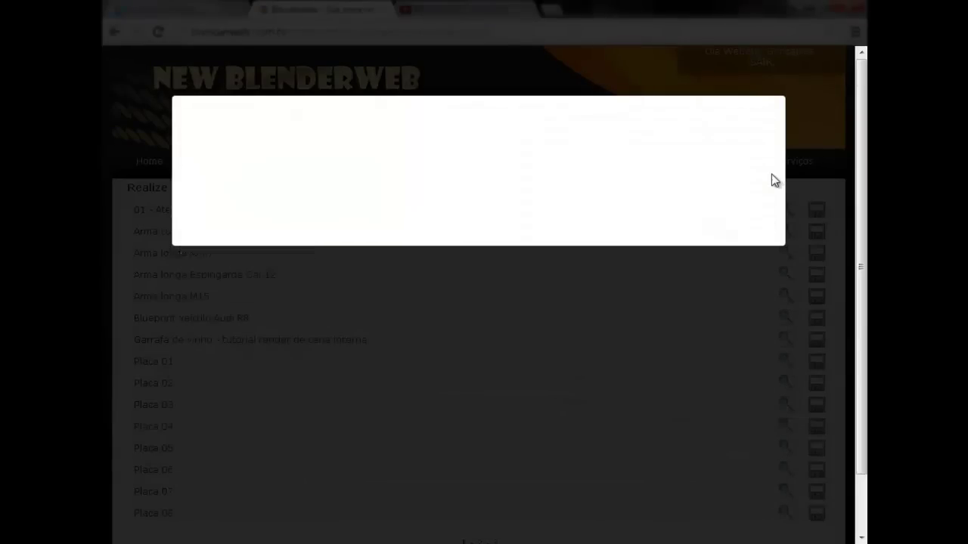
click(764, 326)
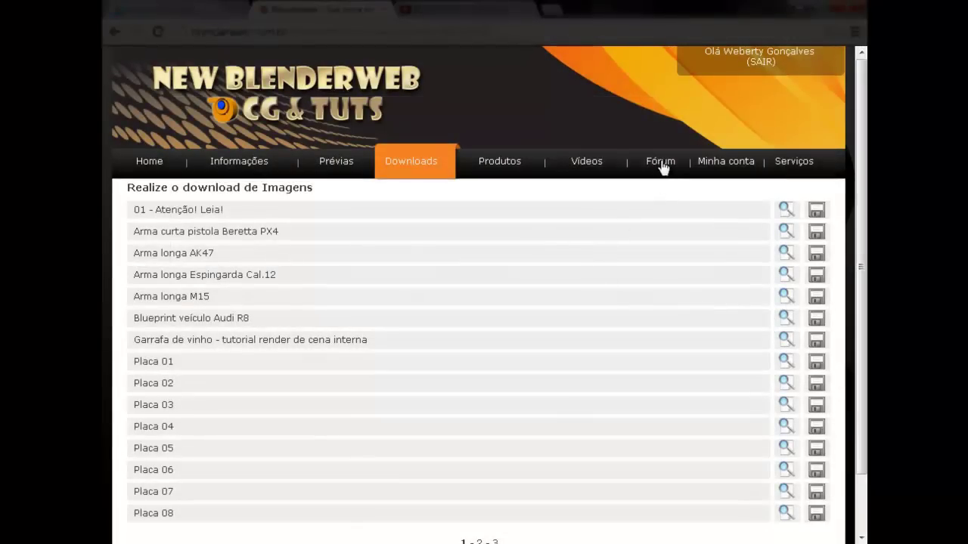
click(660, 165)
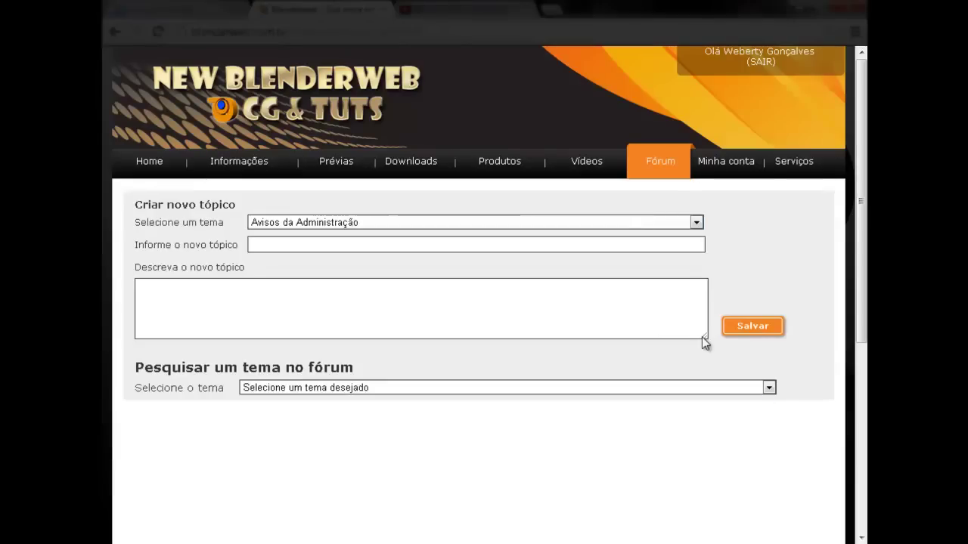
click(772, 384)
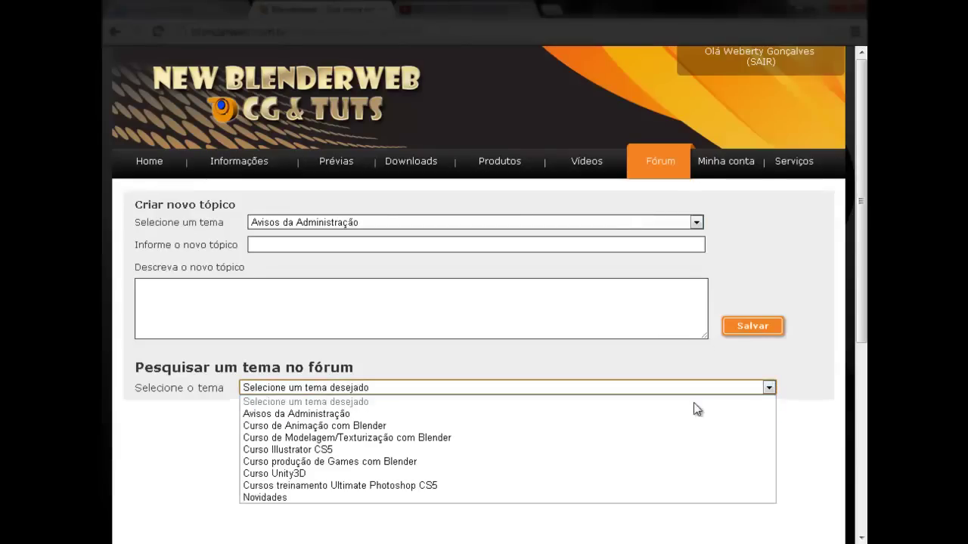
click(425, 461)
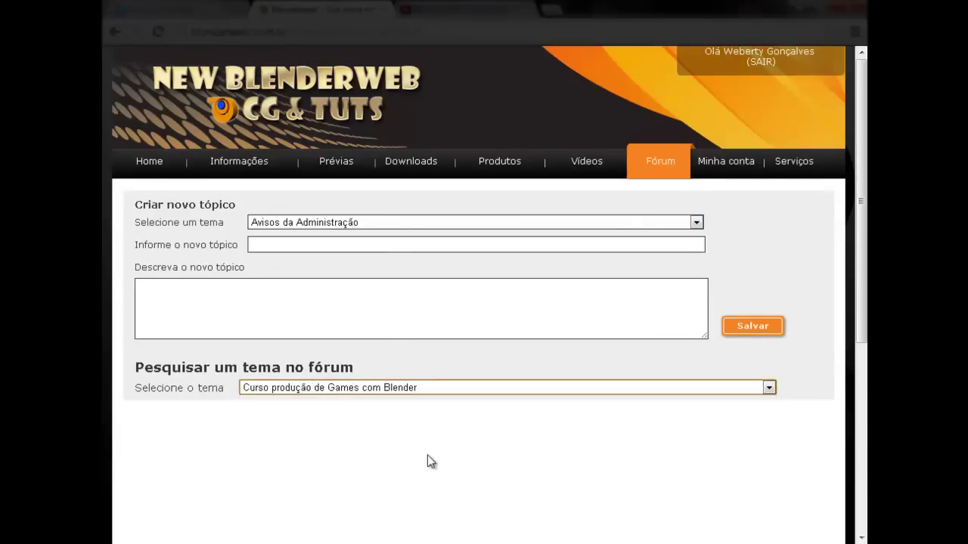
scroll(459, 418, down, 1)
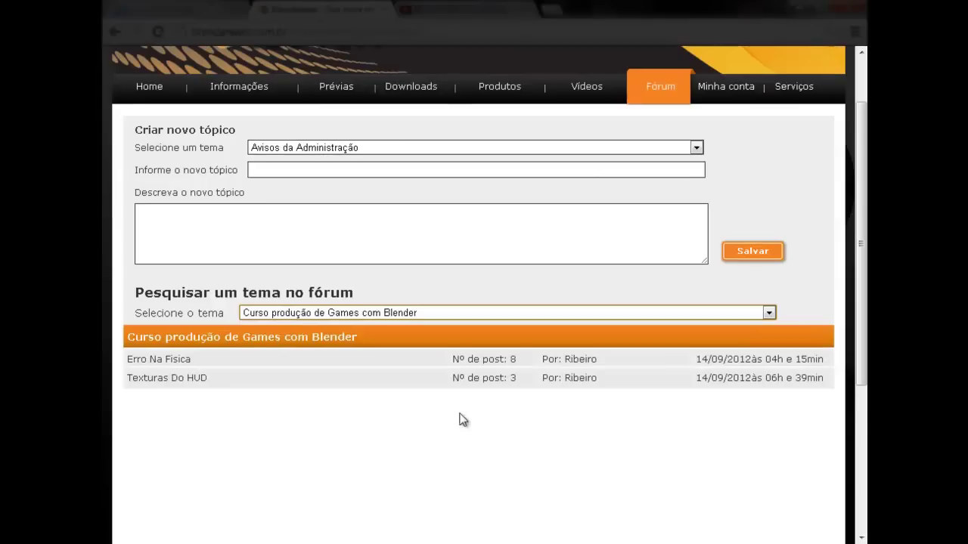
click(186, 367)
scroll(401, 352, down, 3)
scroll(402, 349, down, 6)
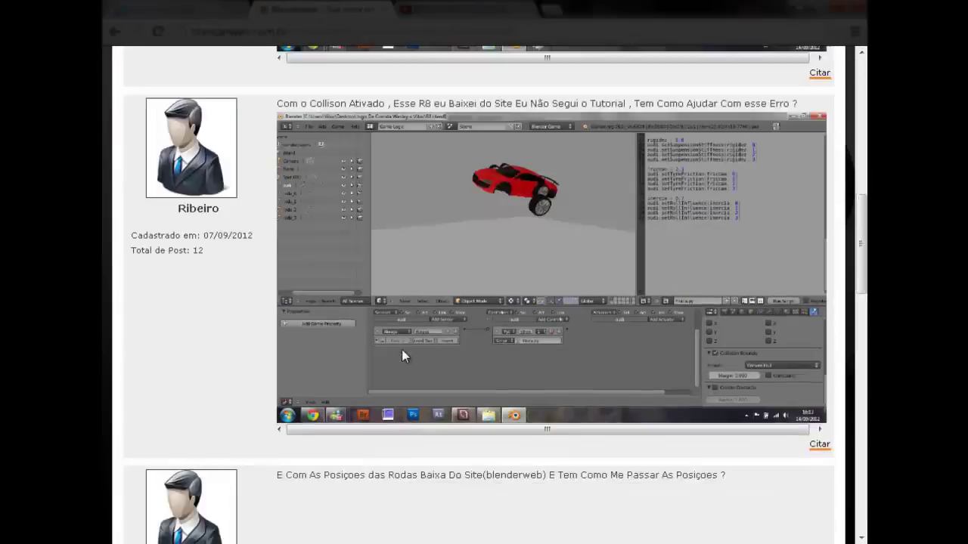
scroll(402, 349, down, 10)
scroll(401, 349, down, 5)
scroll(401, 349, down, 1)
scroll(402, 349, up, 15)
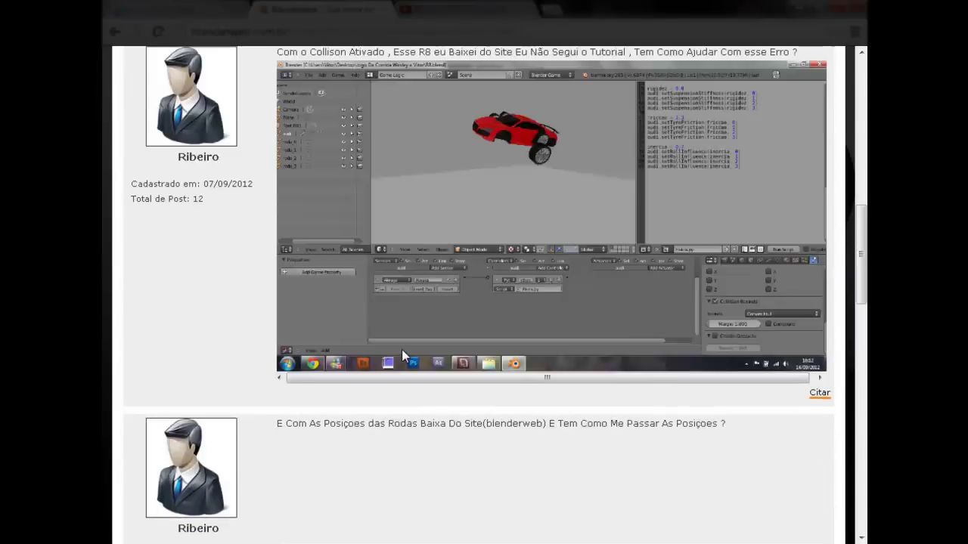
scroll(402, 349, up, 8)
scroll(400, 347, up, 2)
click(149, 166)
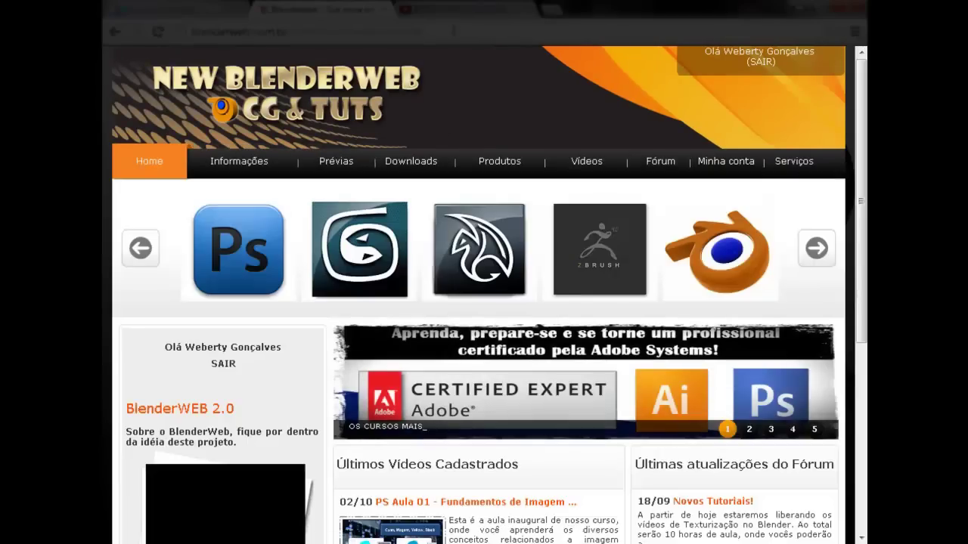
- Switch to the BlenderWeb YouTube channel page and browse its uploaded videos
click(435, 9)
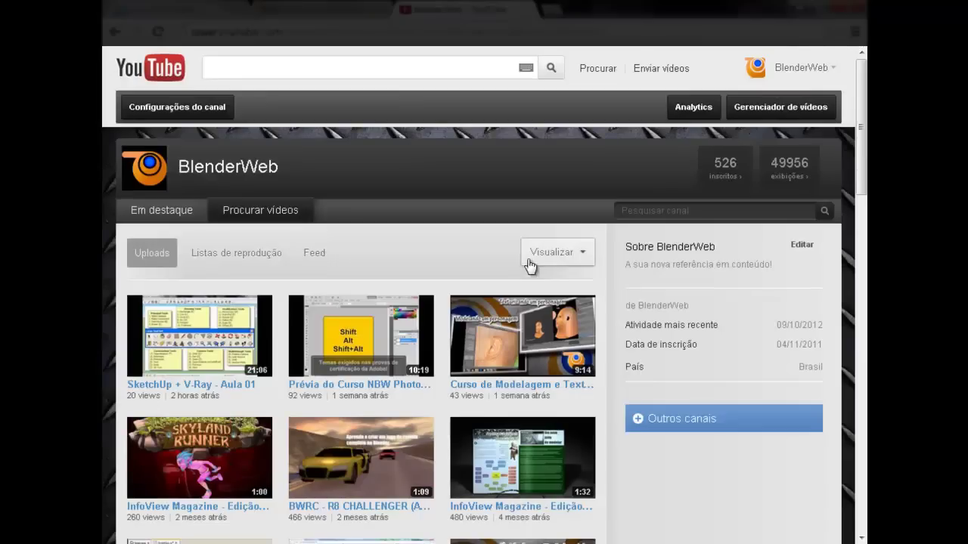
scroll(607, 310, down, 3)
scroll(607, 311, down, 3)
scroll(609, 312, down, 6)
scroll(607, 310, down, 3)
scroll(607, 311, up, 4)
scroll(607, 310, up, 6)
scroll(607, 311, up, 8)
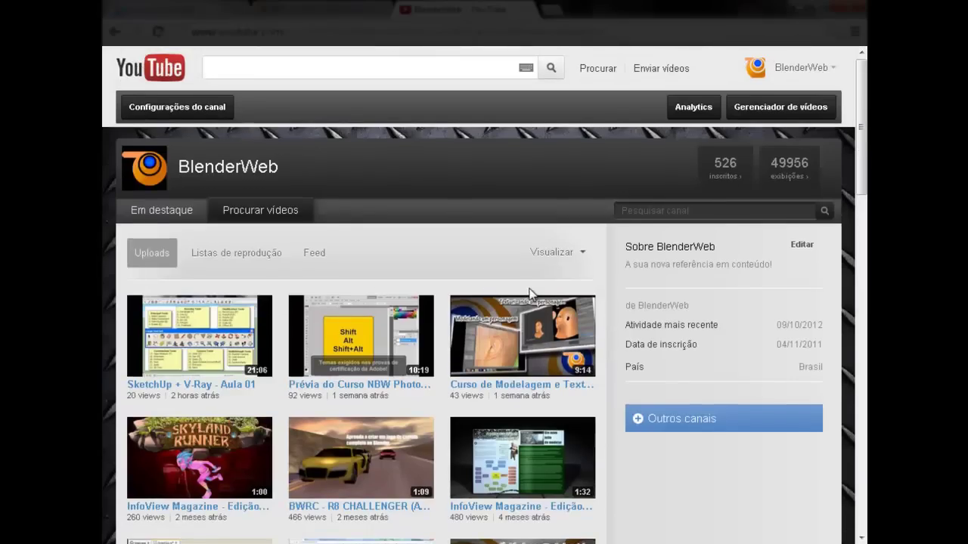
scroll(428, 267, down, 1)
scroll(665, 388, down, 3)
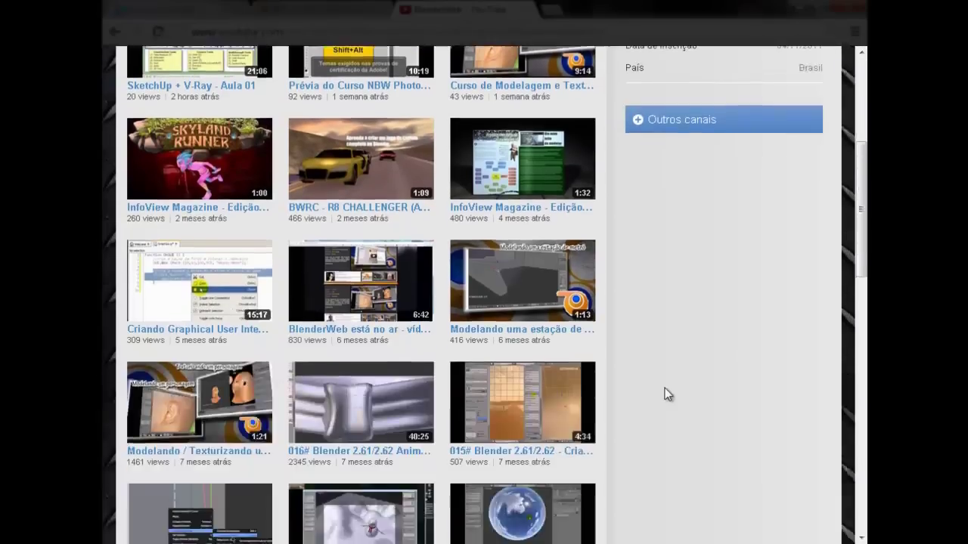
scroll(664, 388, up, 4)
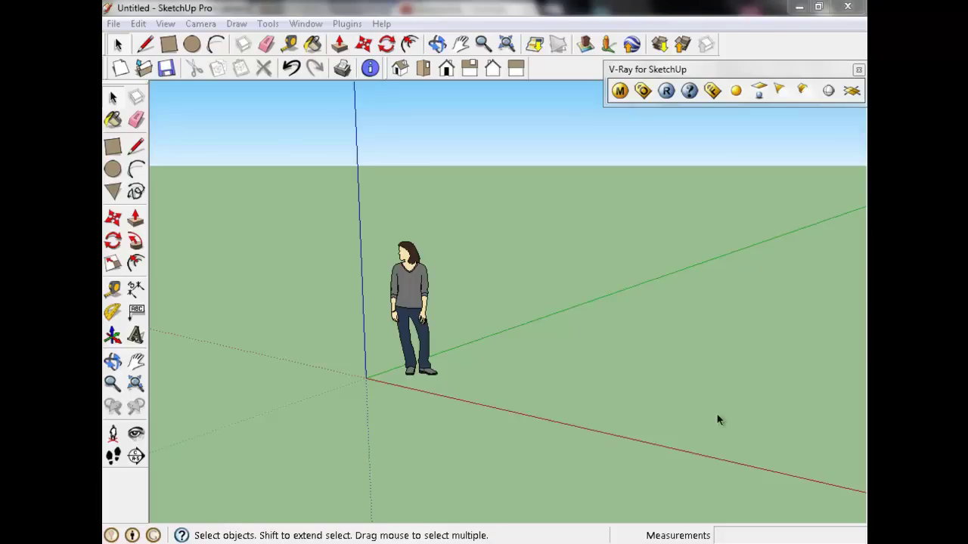
- Browse the Window, View and Camera menus without choosing anything
click(277, 25)
mouse_move(306, 24)
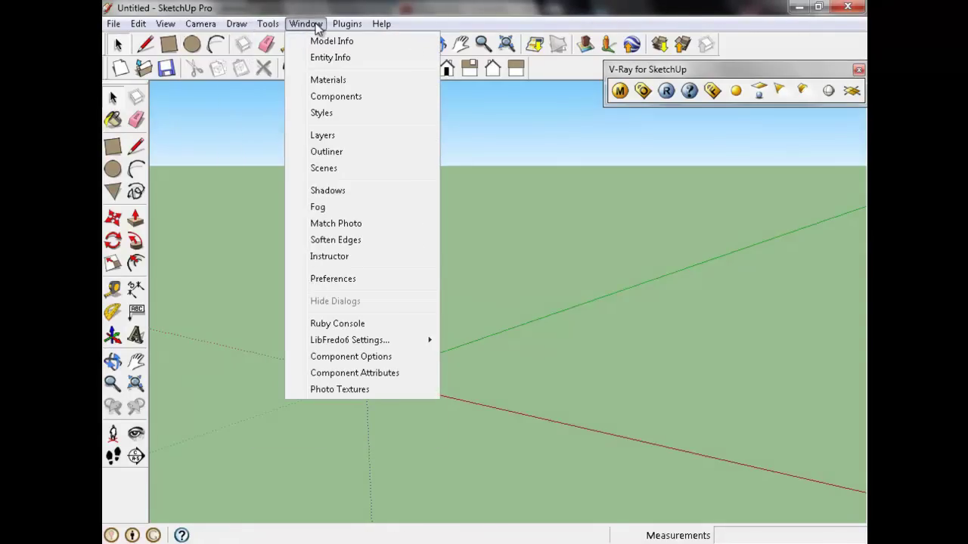
click(484, 193)
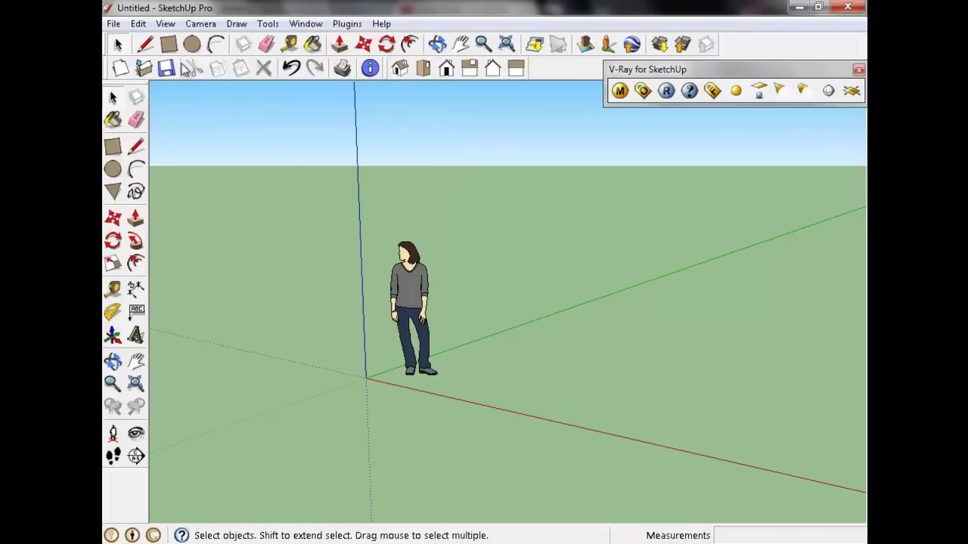
click(166, 25)
mouse_move(219, 40)
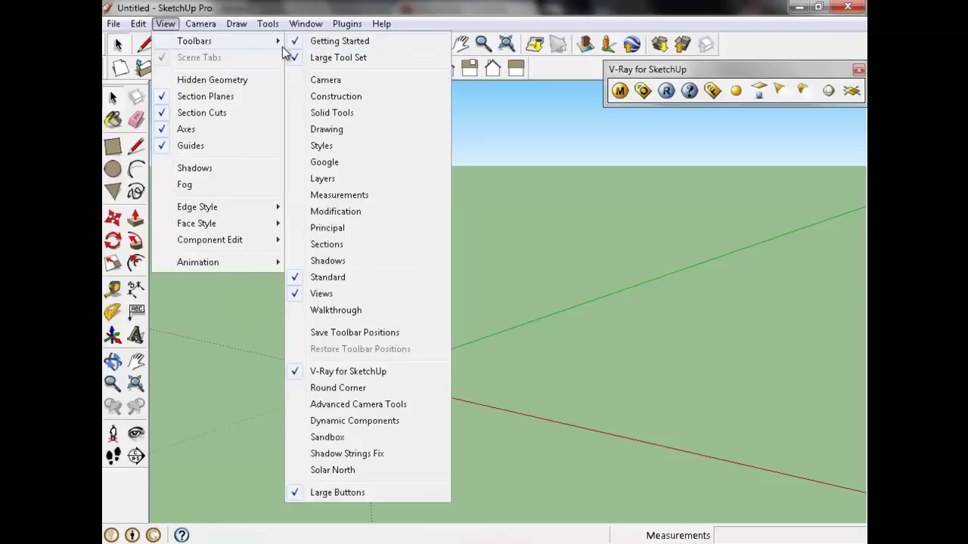
click(495, 224)
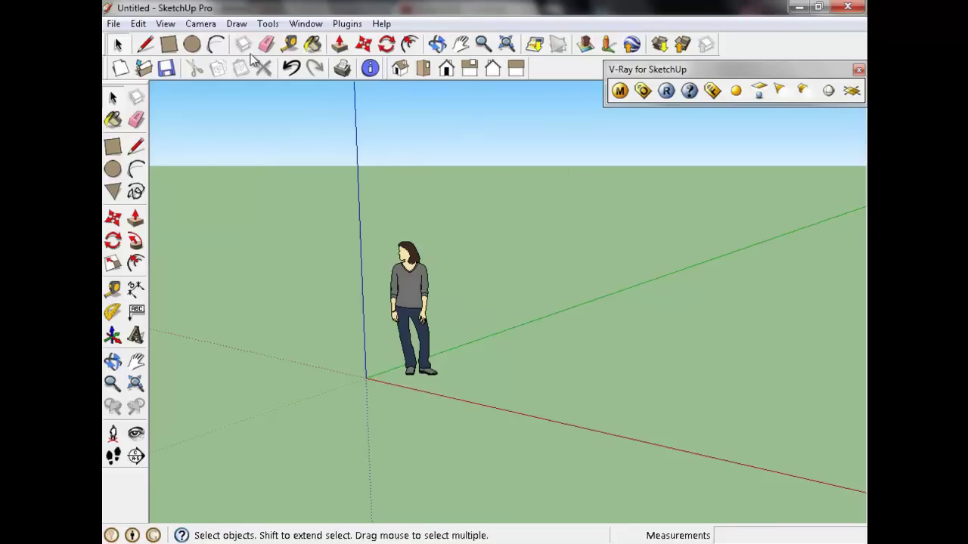
click(238, 26)
click(516, 250)
- Look over the File and Edit menus, then turn off the Getting Started toolbar
click(113, 23)
click(139, 24)
click(138, 24)
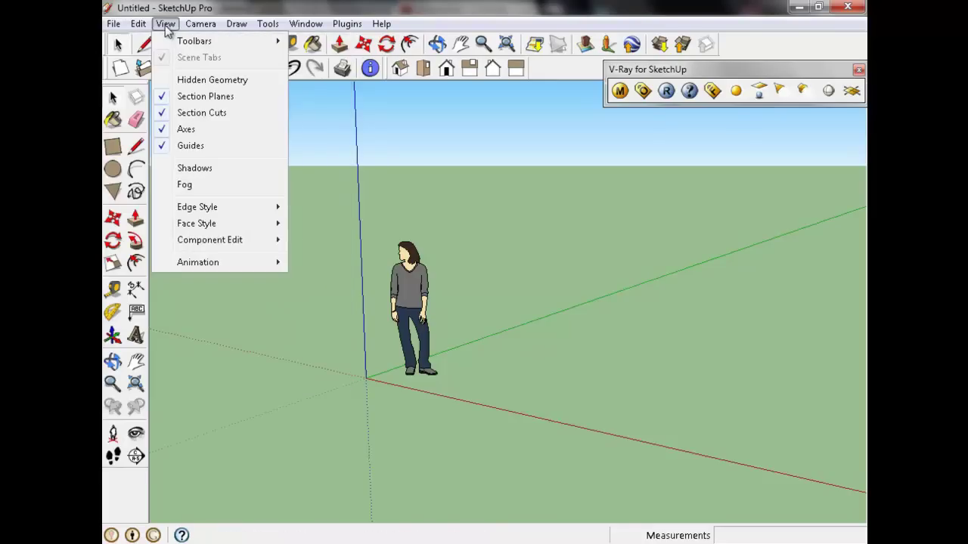
mouse_move(194, 41)
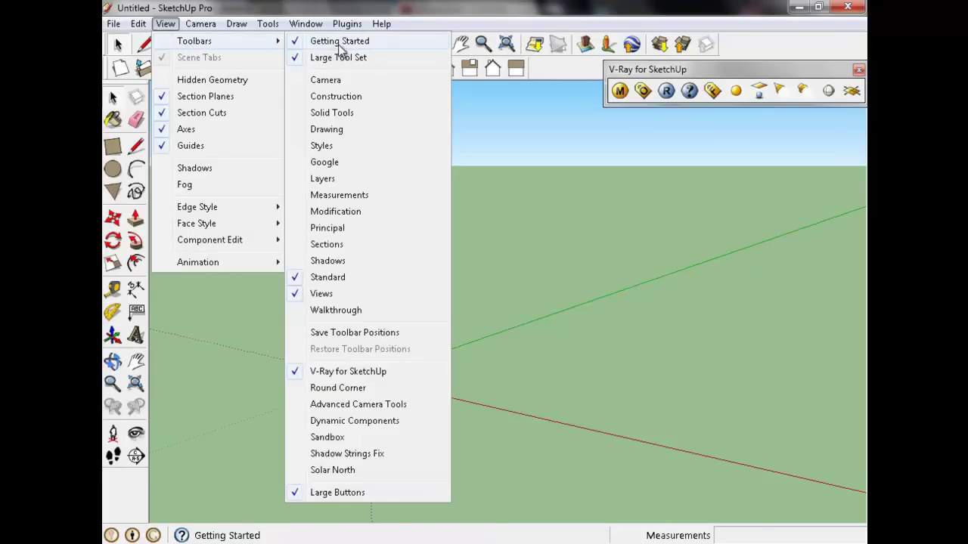
click(333, 43)
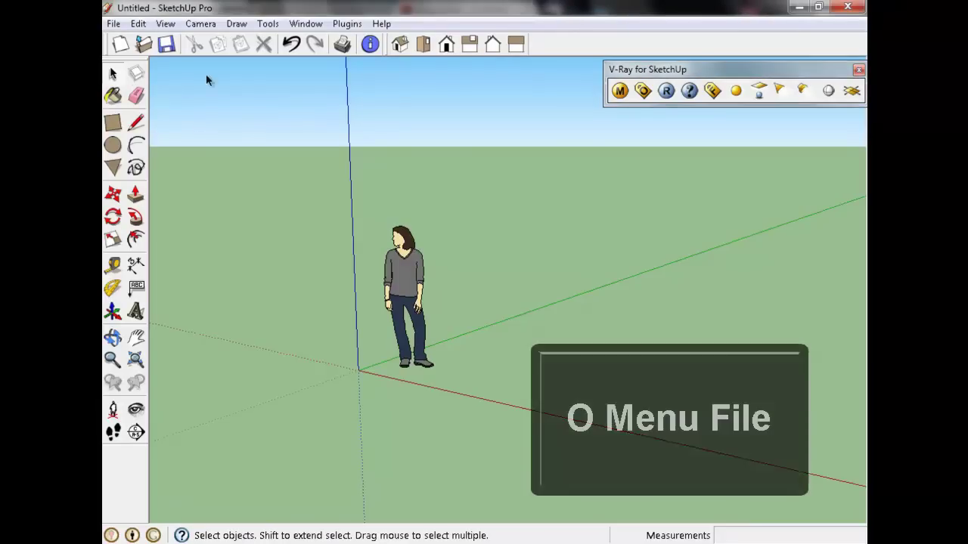
click(113, 25)
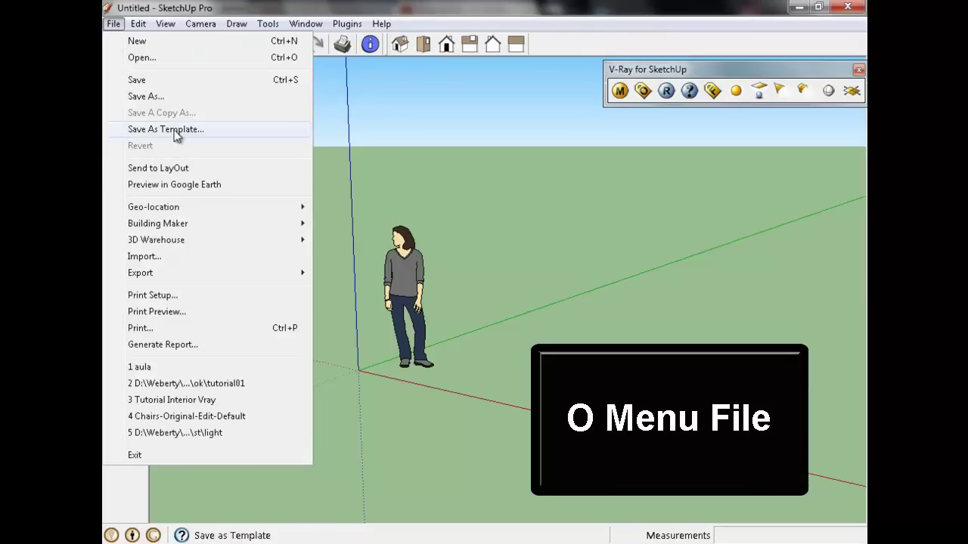
click(456, 134)
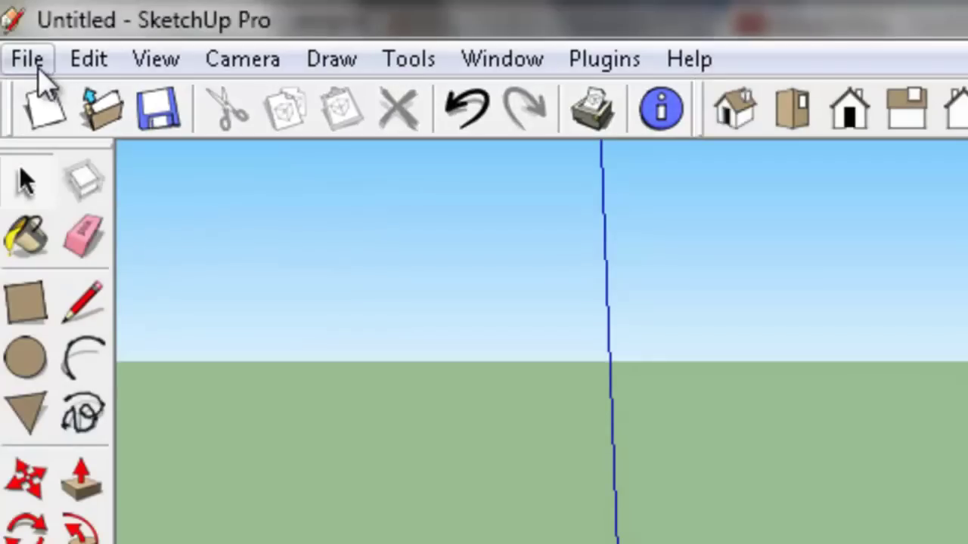
click(31, 61)
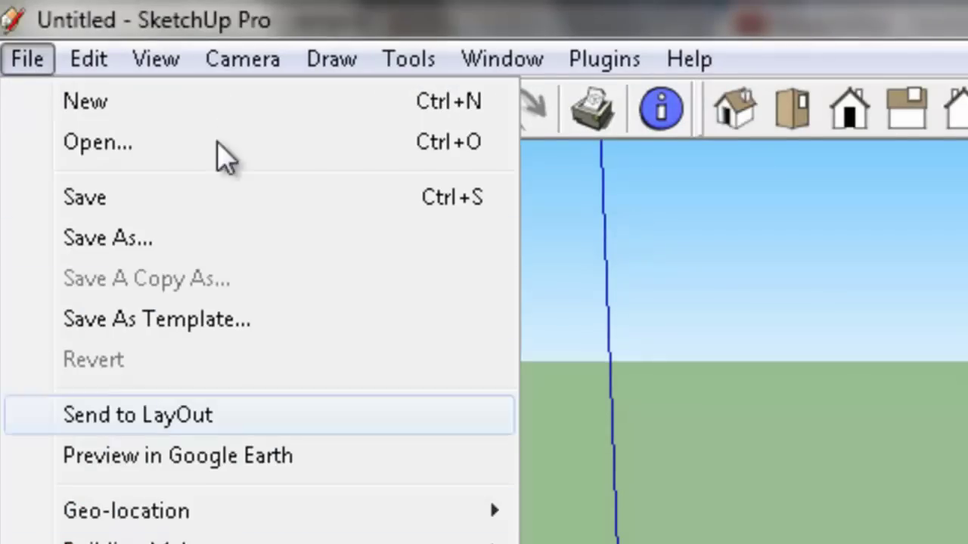
click(626, 404)
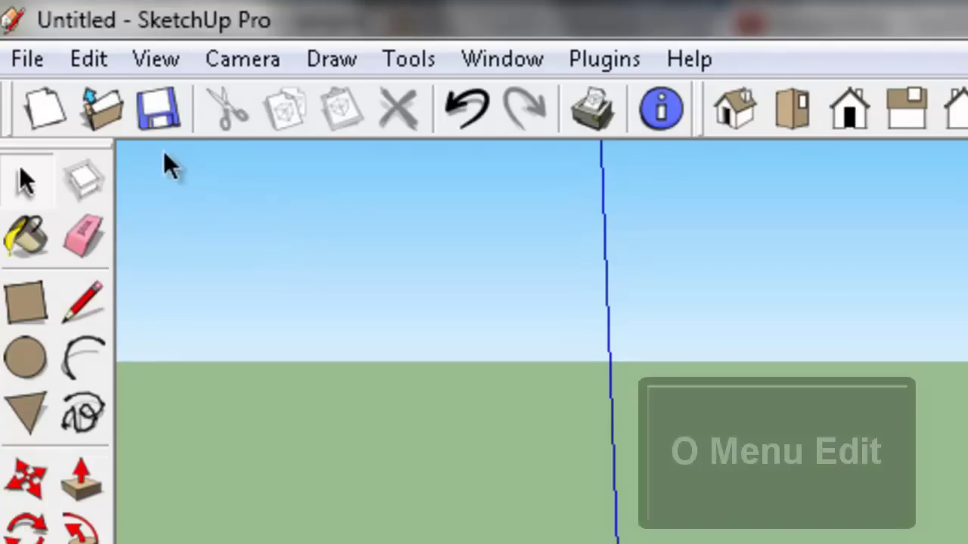
click(96, 64)
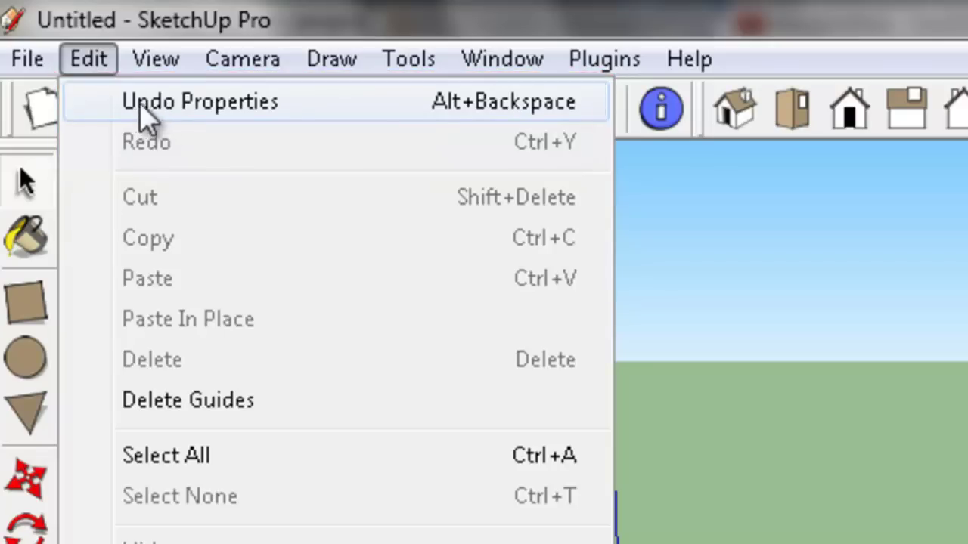
click(650, 249)
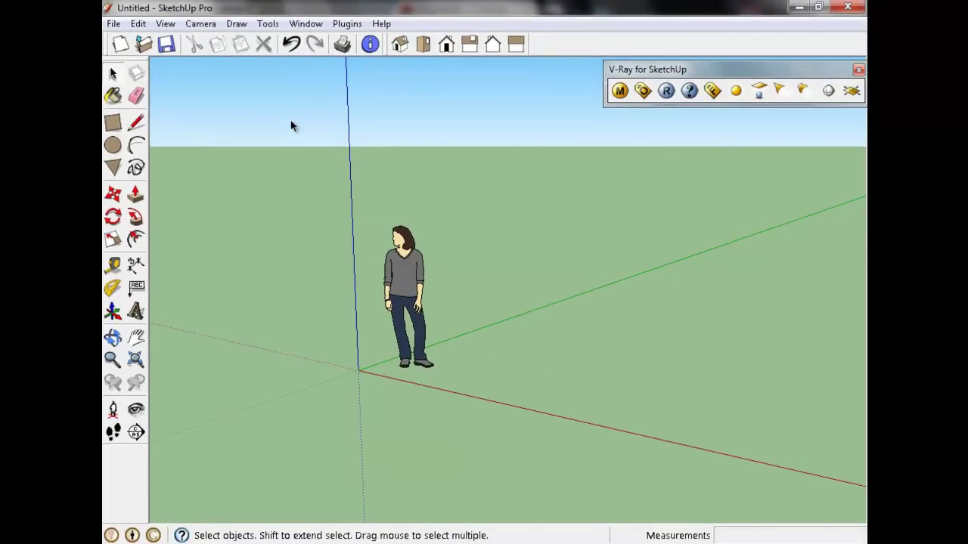
click(408, 276)
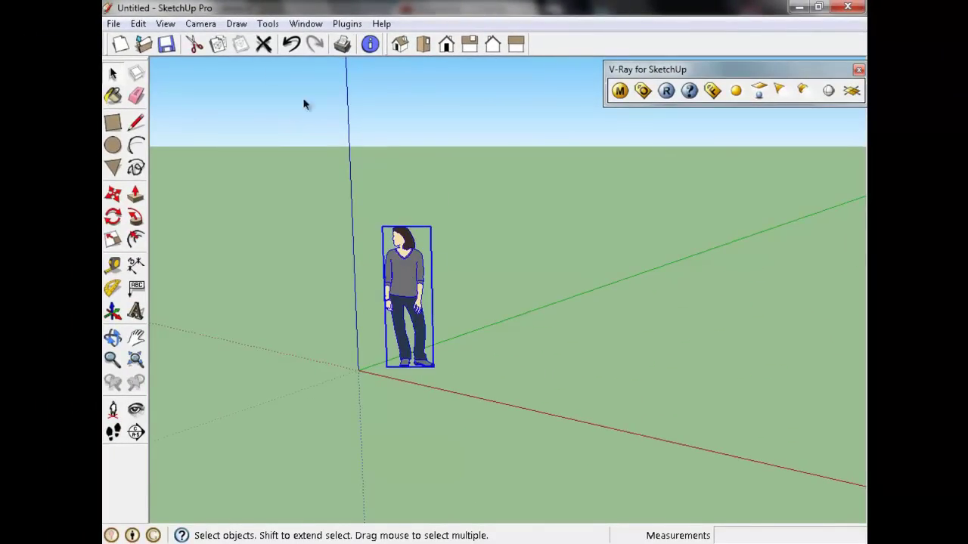
click(137, 23)
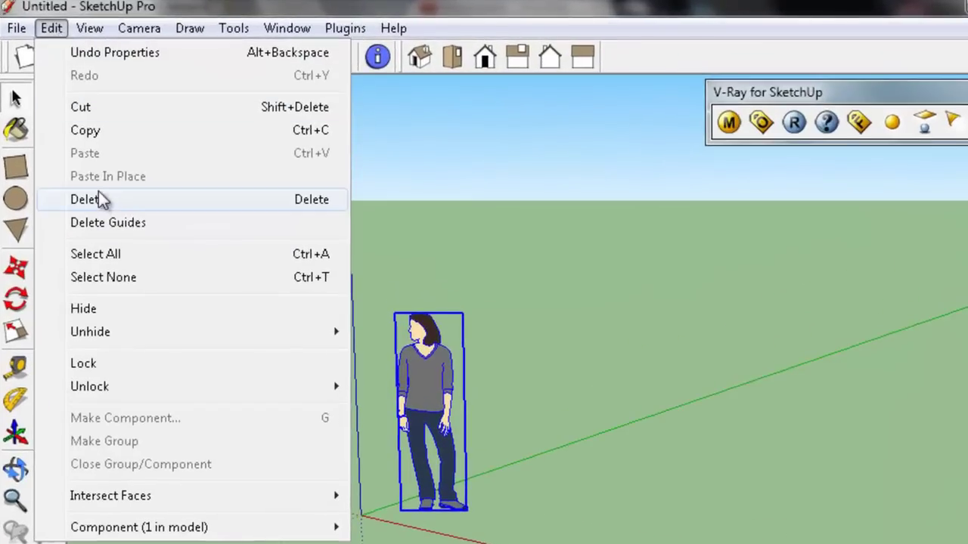
click(95, 199)
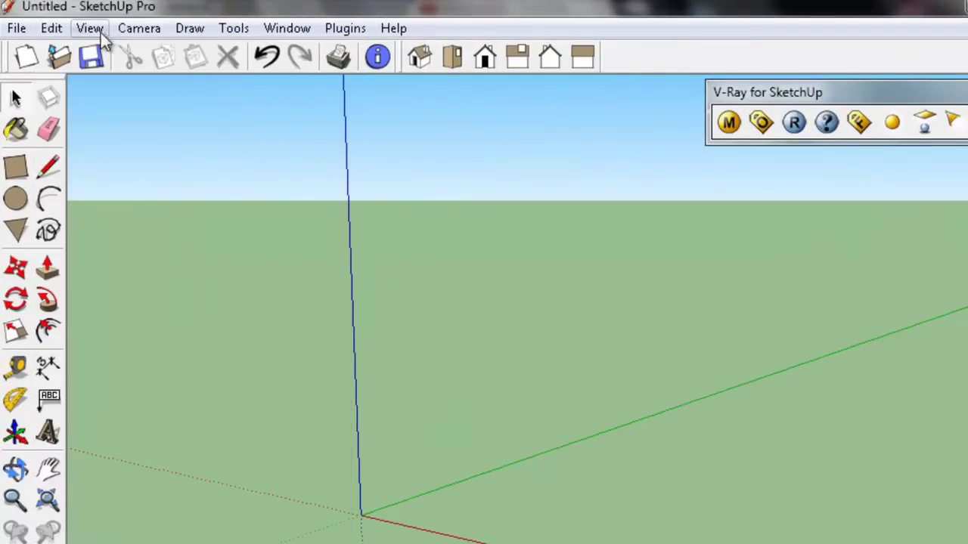
click(61, 27)
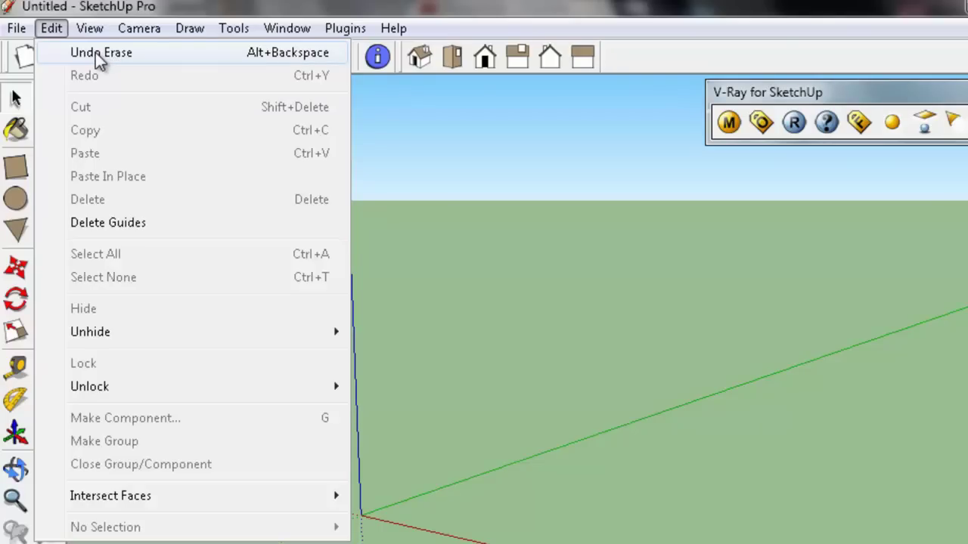
click(96, 52)
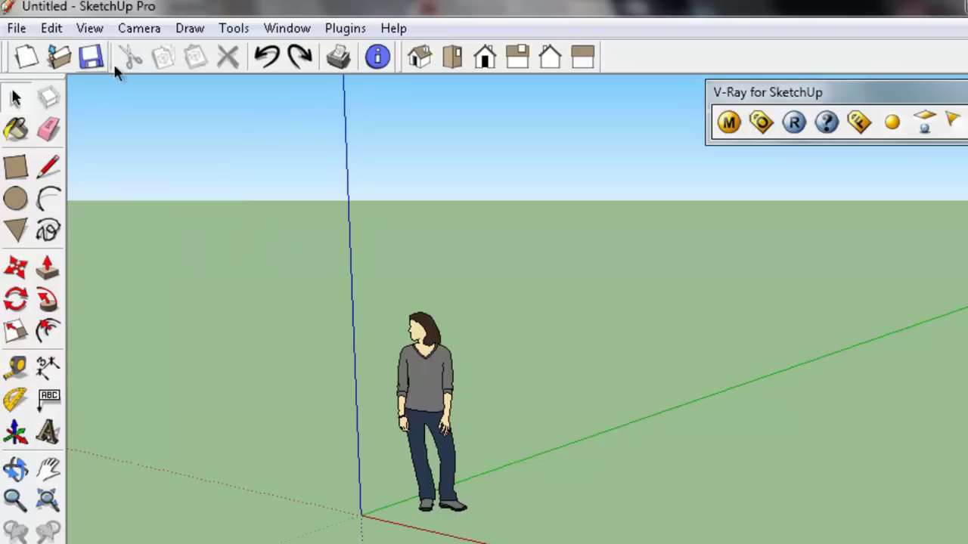
click(415, 383)
click(50, 28)
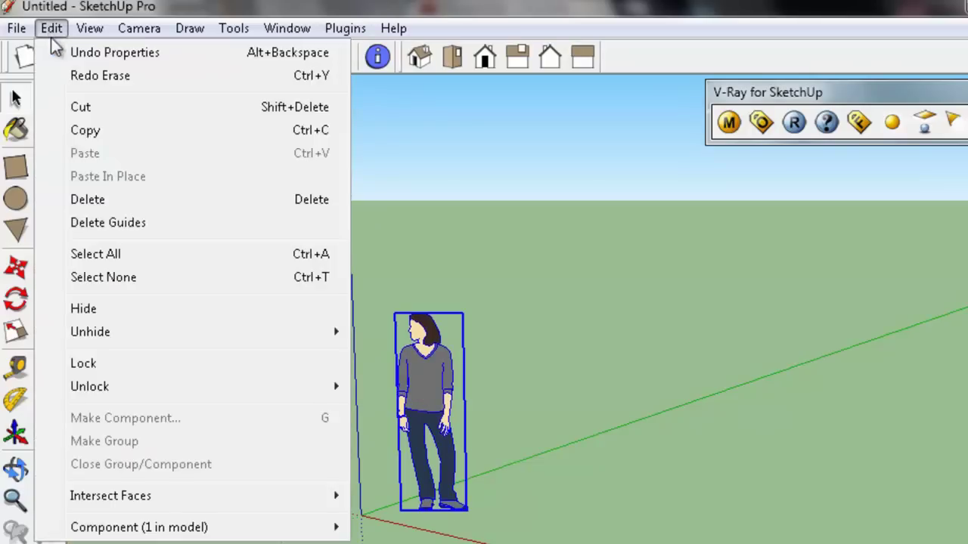
click(95, 195)
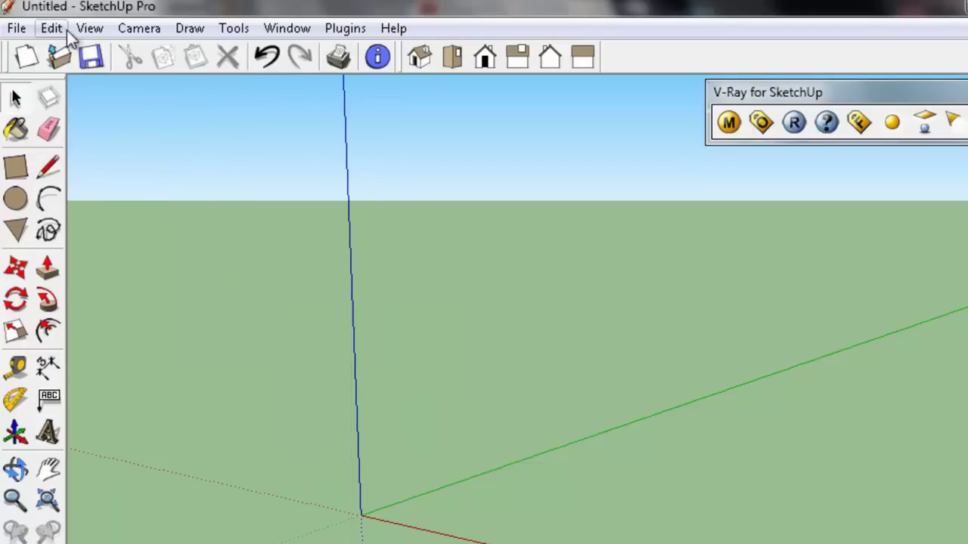
click(60, 30)
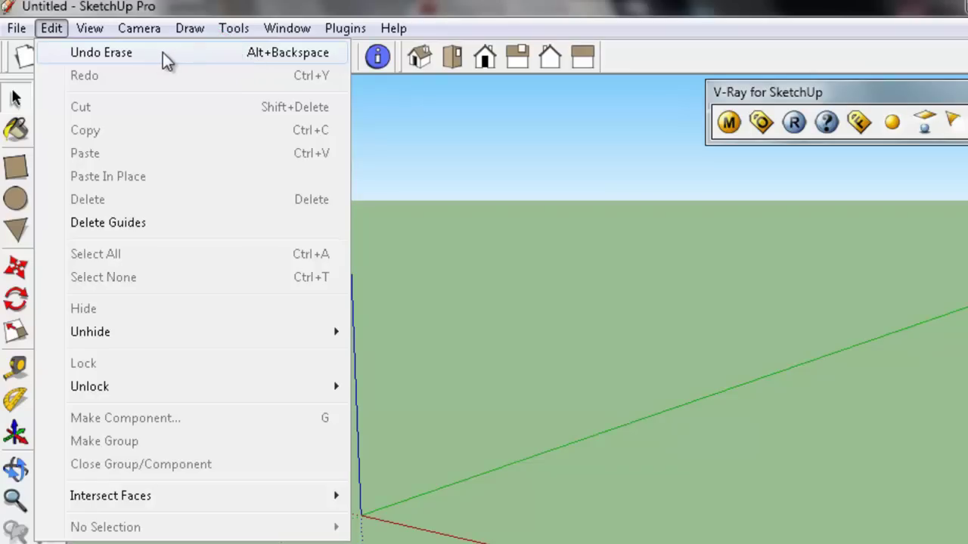
key(ctrl+z)
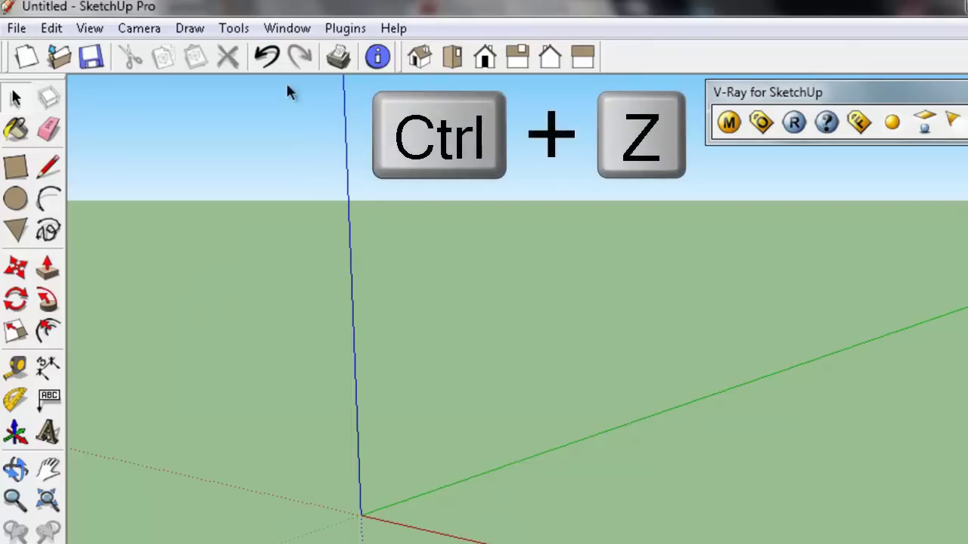
click(268, 60)
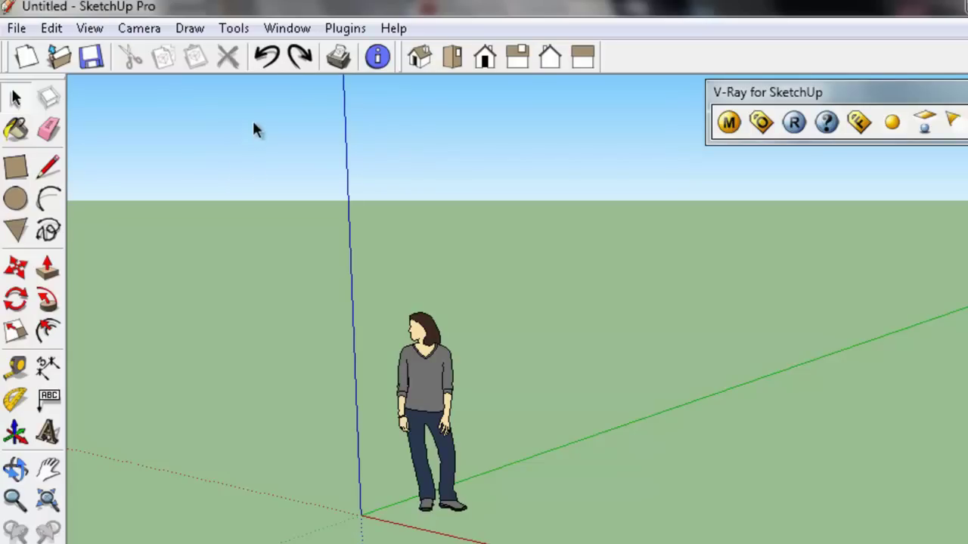
click(299, 65)
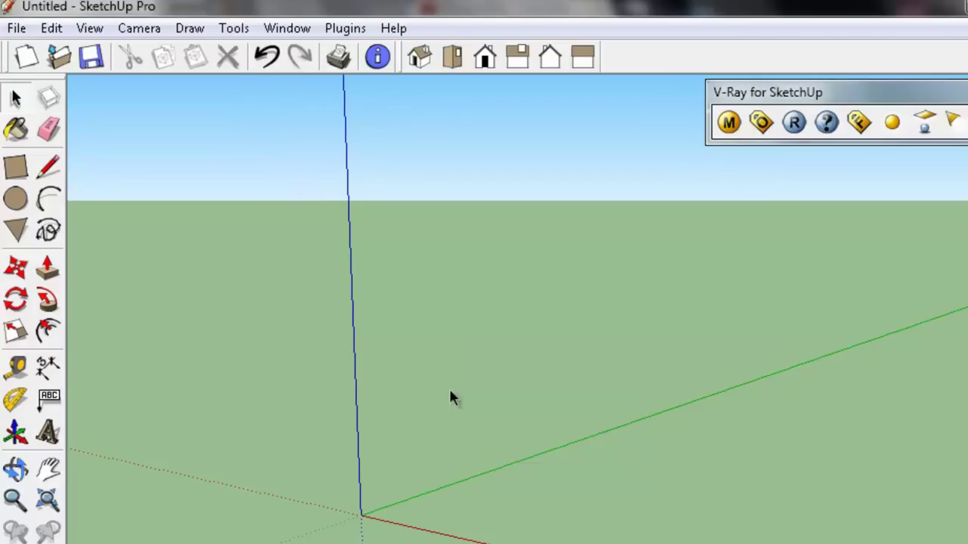
key(ctrl+z)
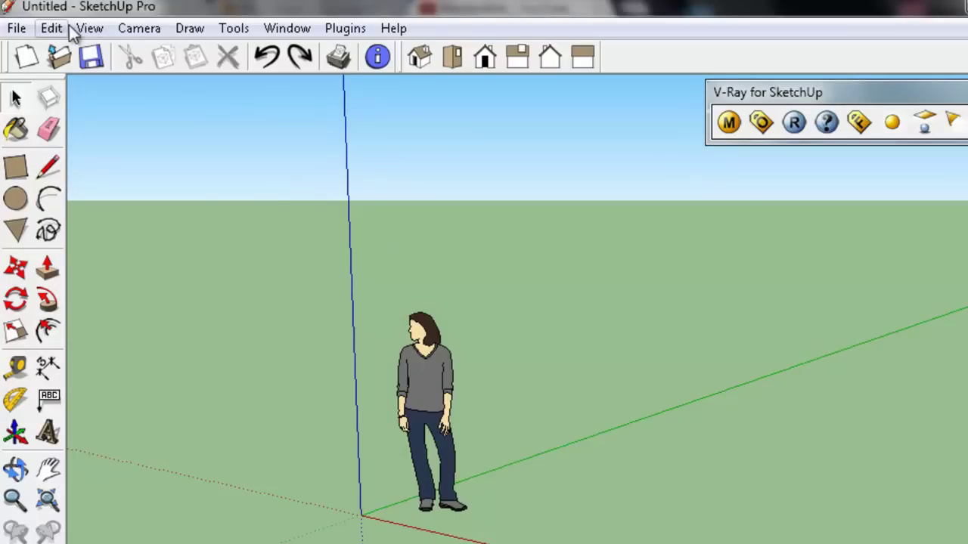
click(61, 25)
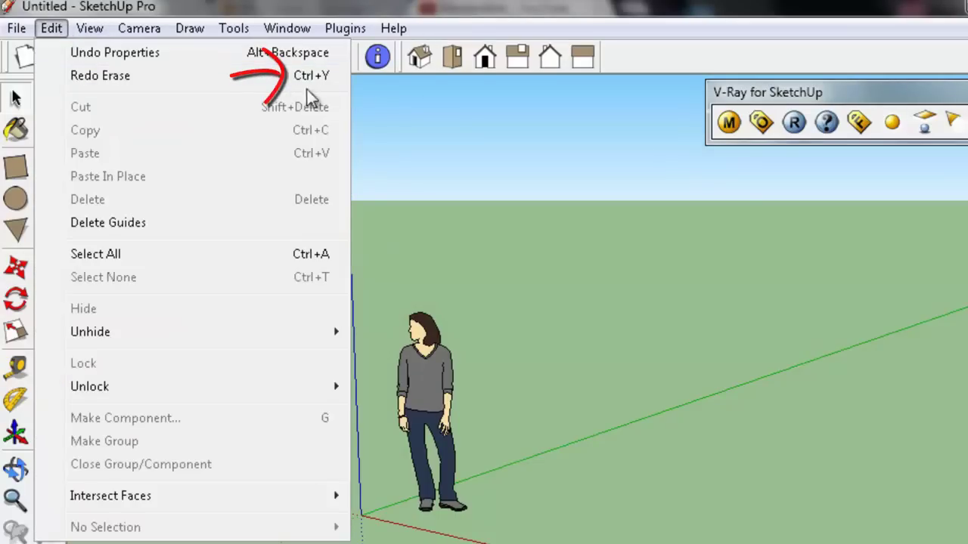
click(411, 161)
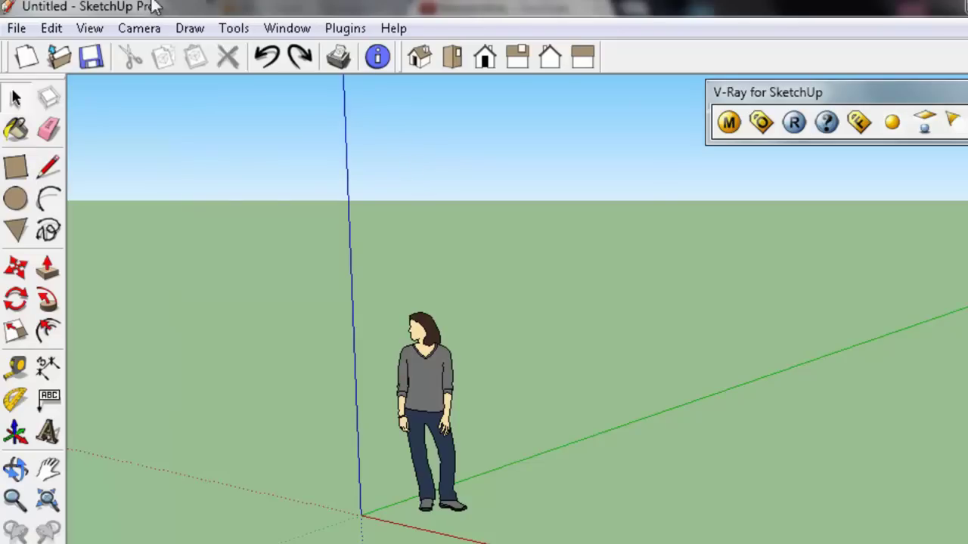
click(49, 29)
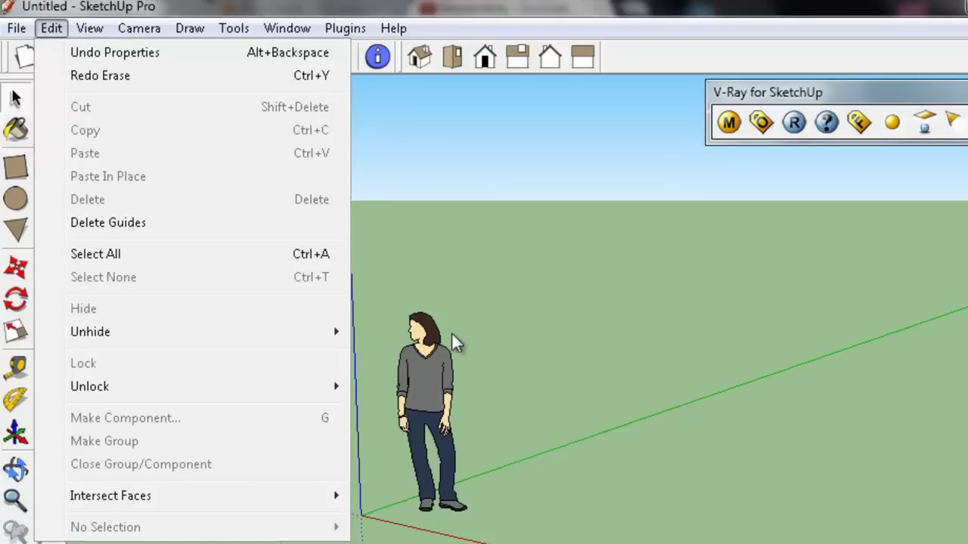
click(95, 254)
click(51, 28)
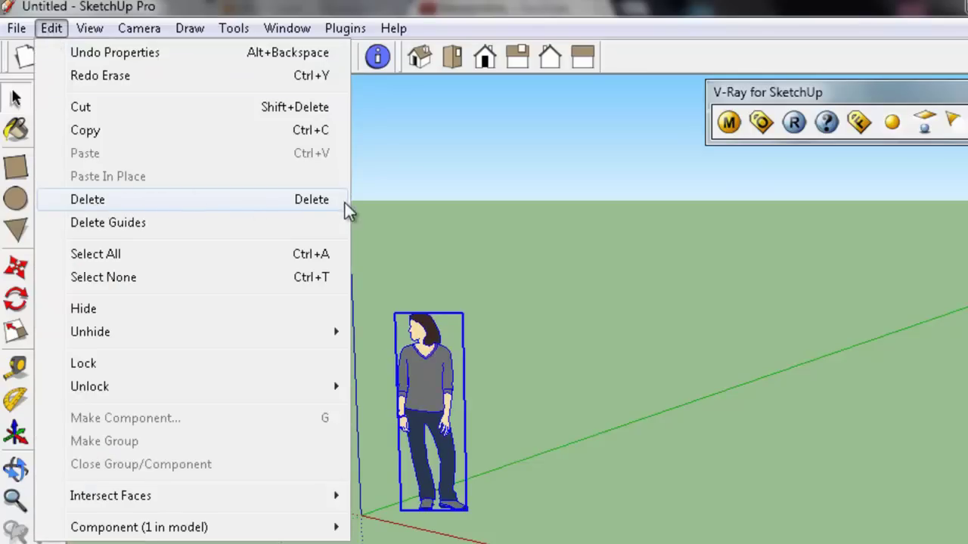
click(461, 253)
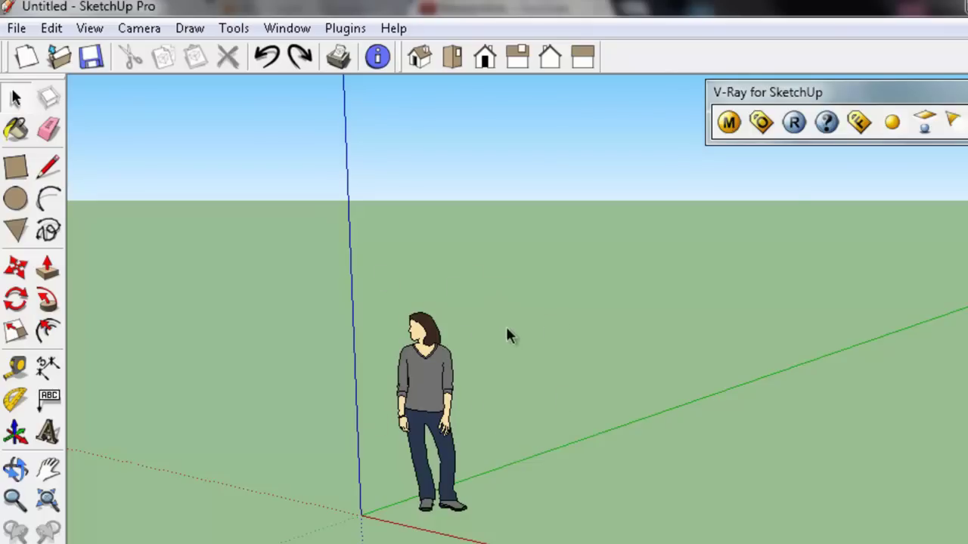
- Copy the woman figure and paste the copy to the right of the original
click(60, 32)
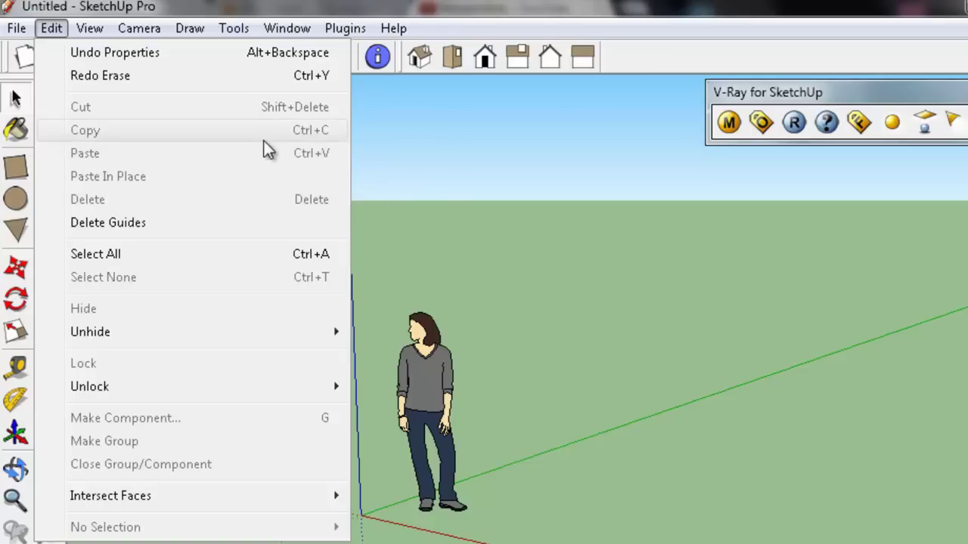
click(436, 185)
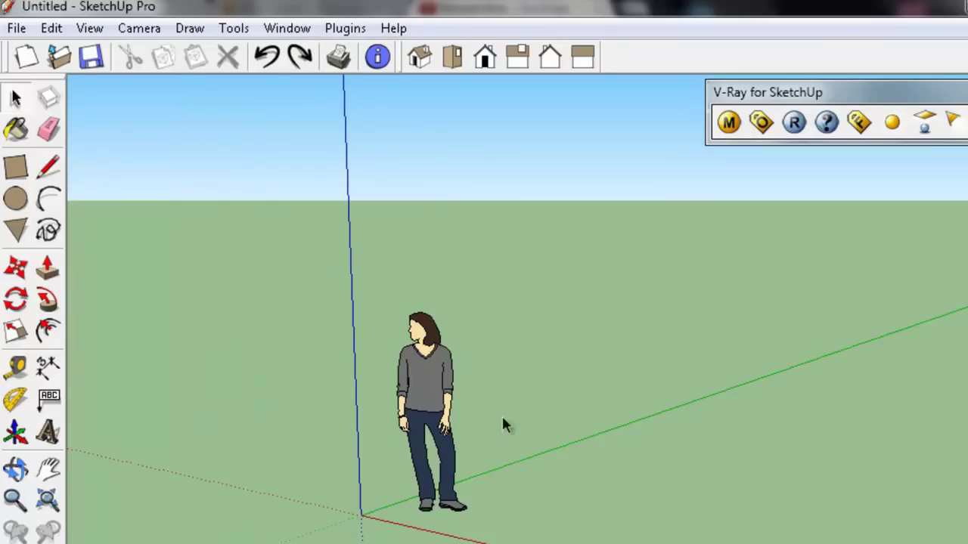
click(423, 376)
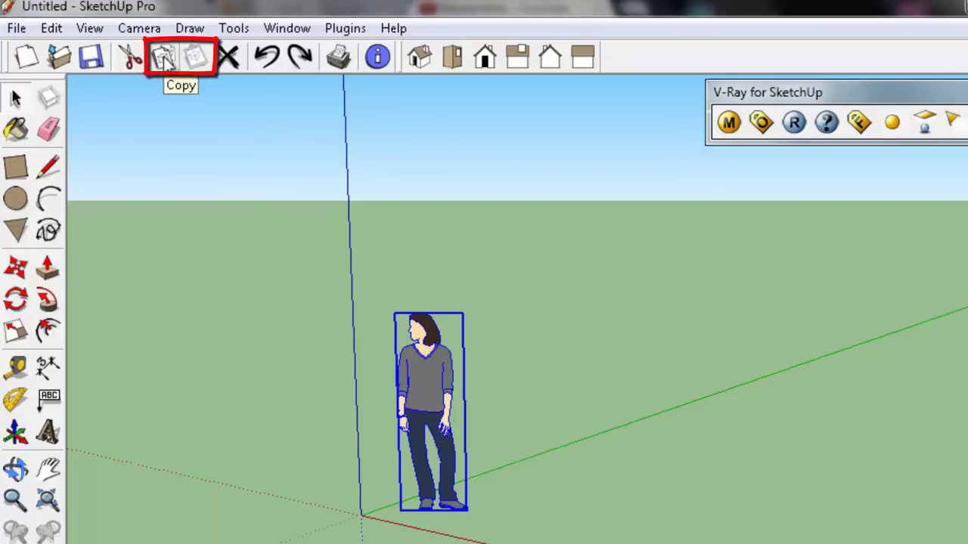
click(167, 61)
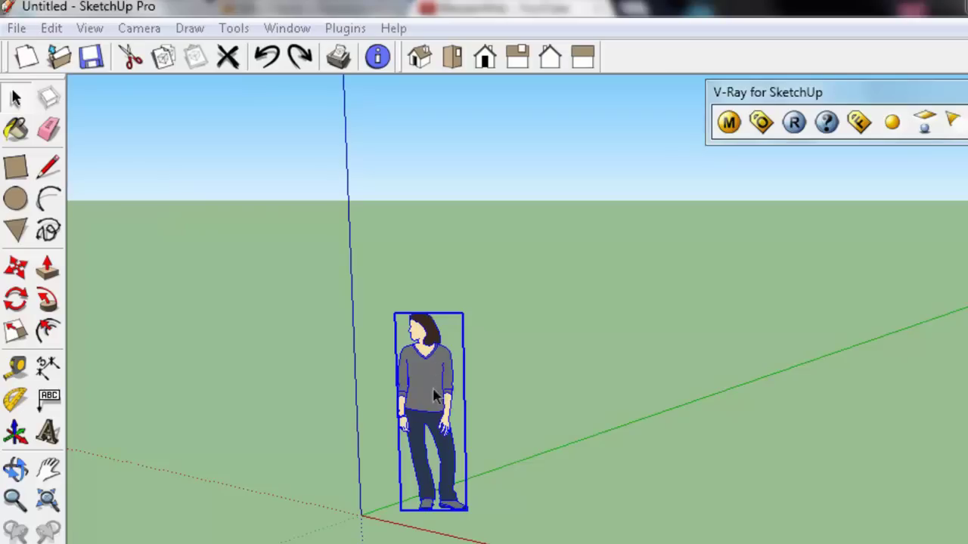
click(165, 62)
click(191, 65)
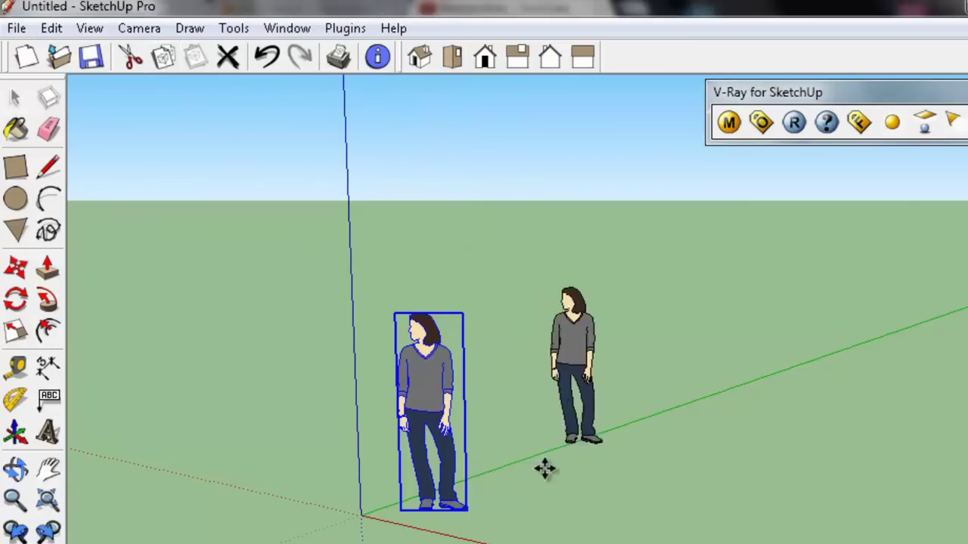
click(539, 532)
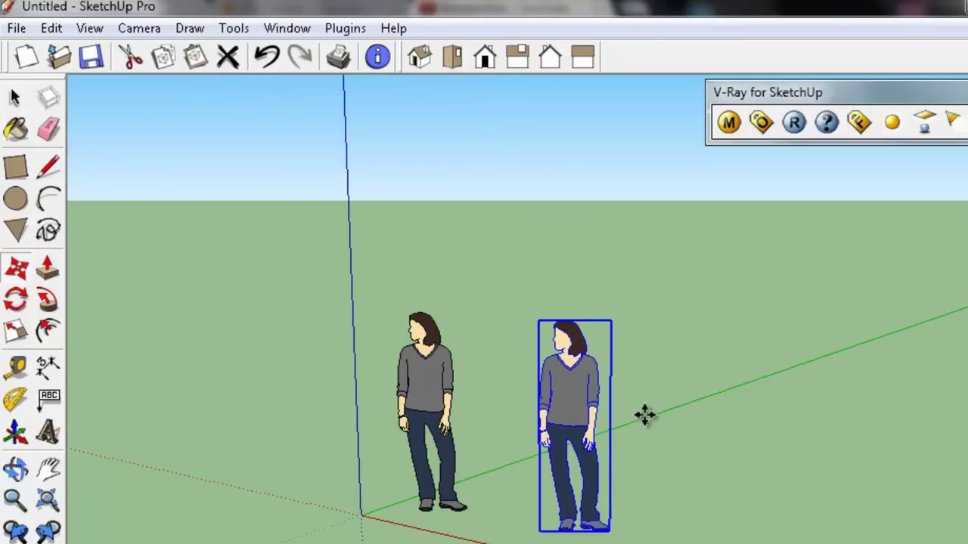
click(59, 30)
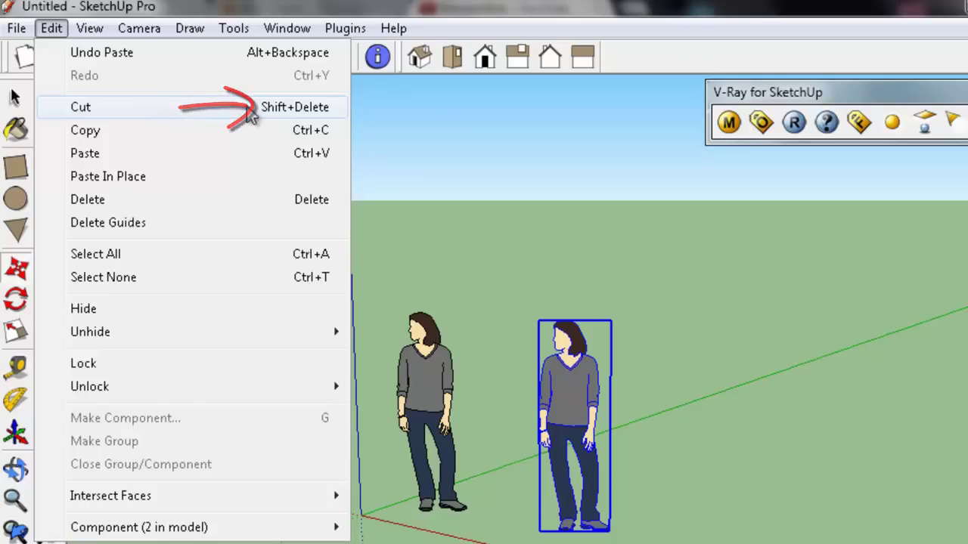
- Cut the copied figure, then paste it back to the right of the original
click(235, 112)
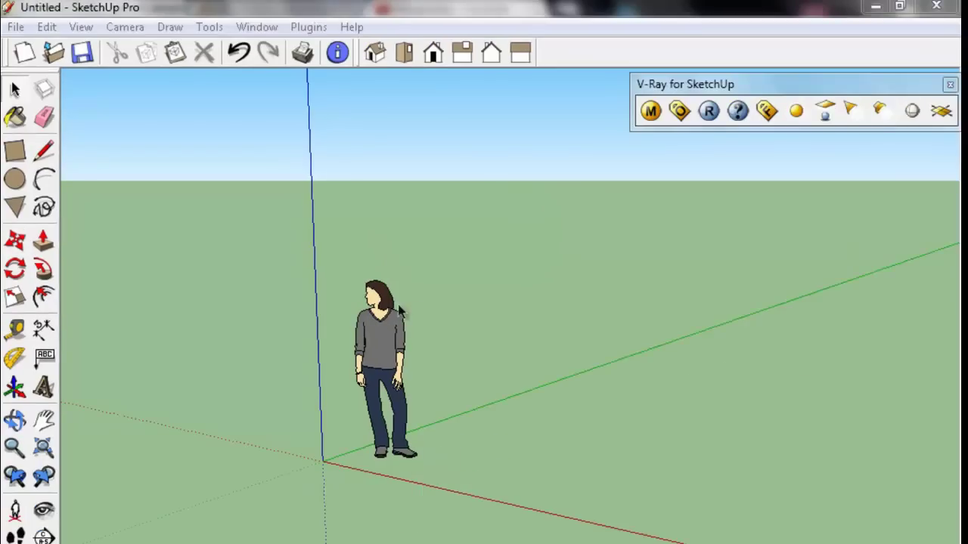
click(77, 30)
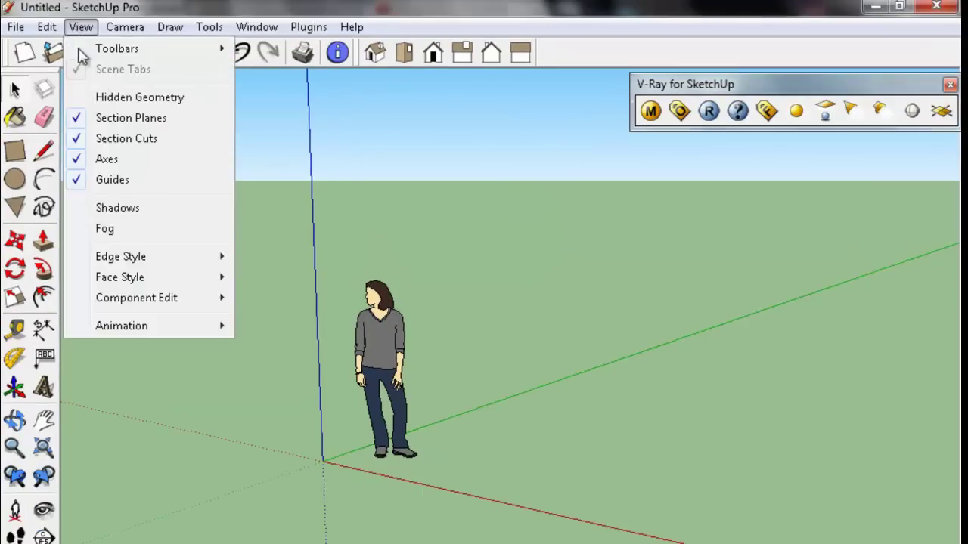
mouse_move(46, 27)
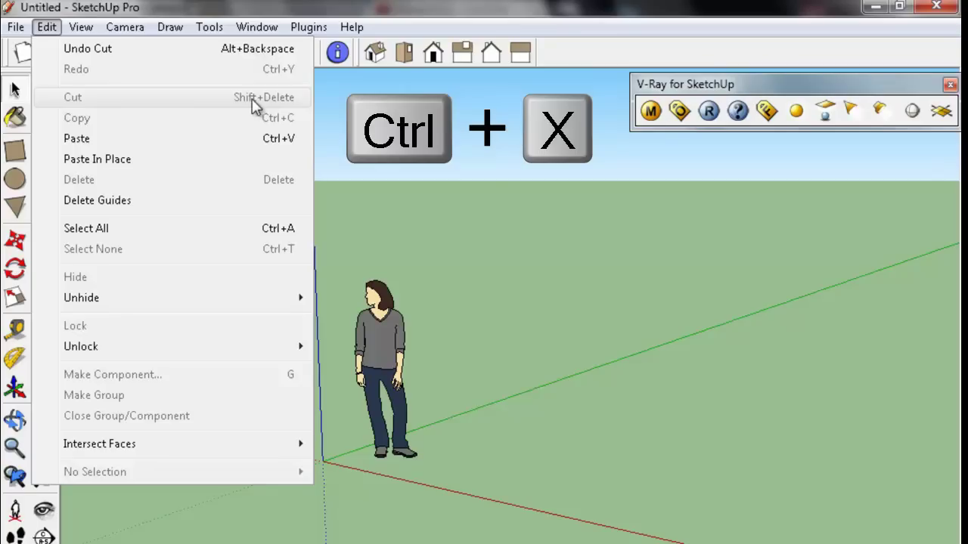
click(386, 329)
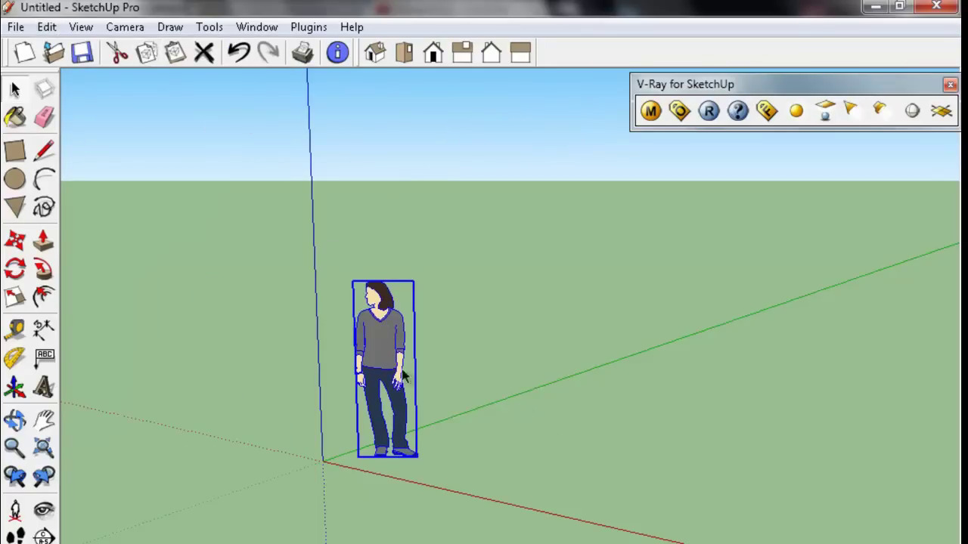
click(175, 57)
click(467, 489)
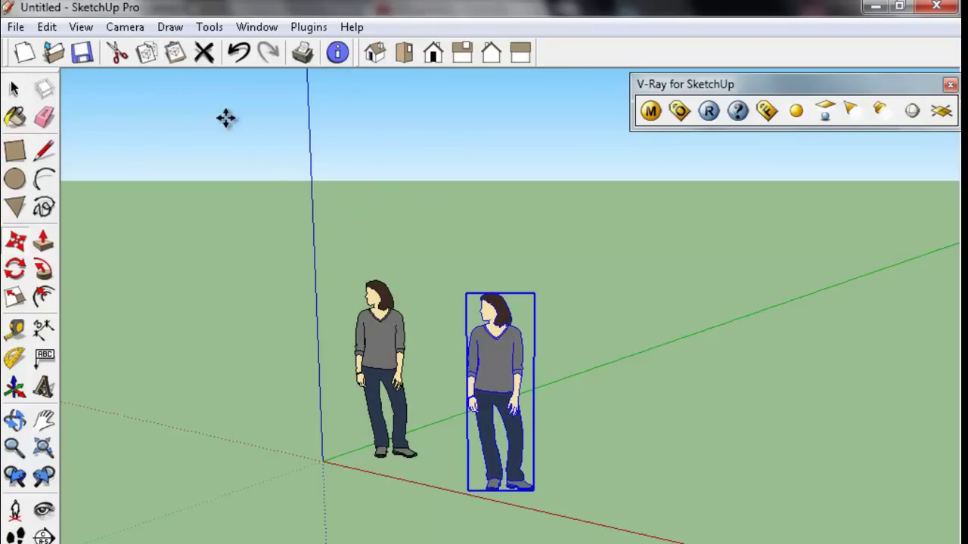
- Paste a third figure farther right and deselect it
click(176, 53)
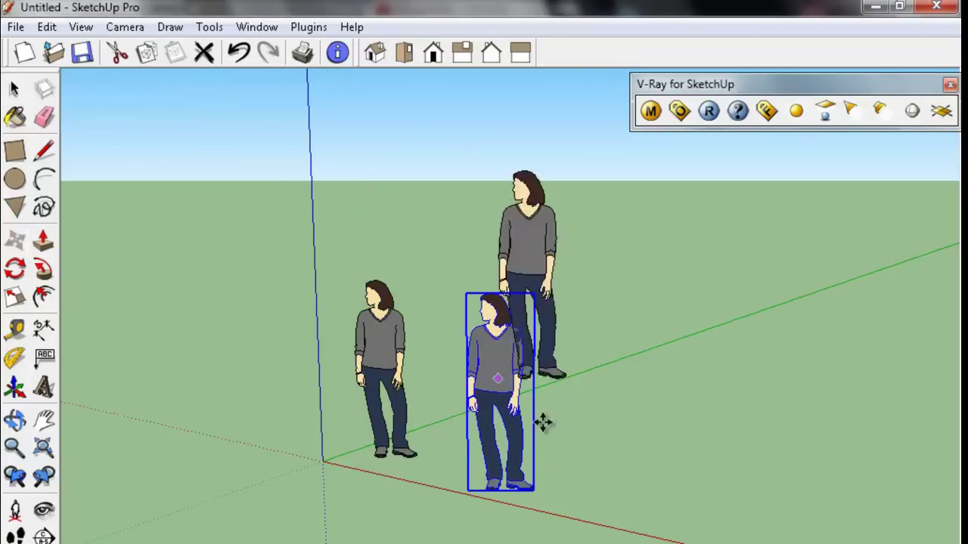
click(602, 505)
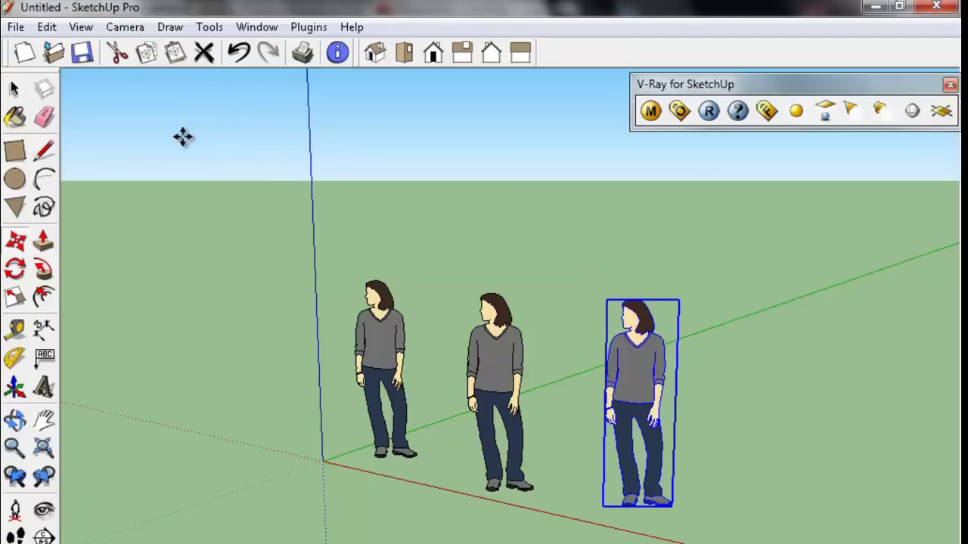
click(19, 89)
click(379, 254)
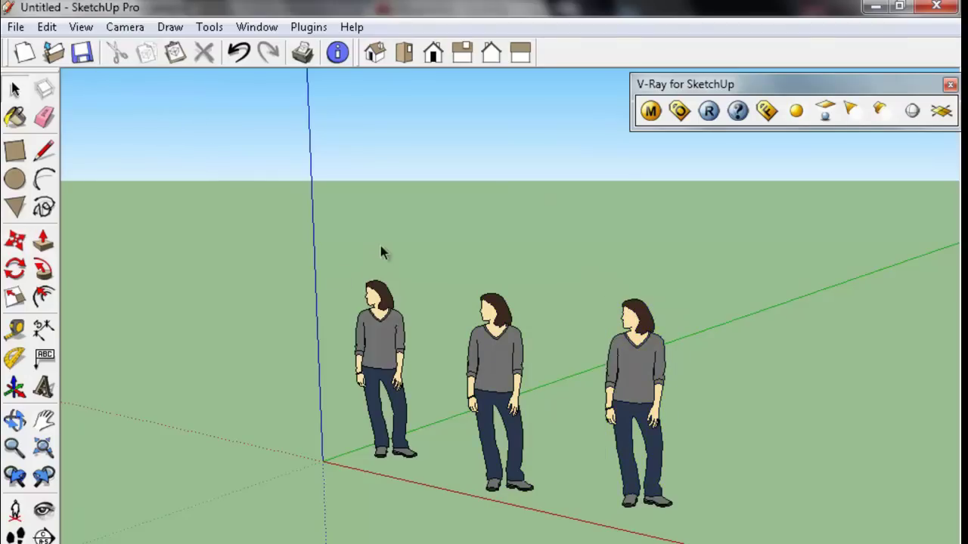
click(44, 31)
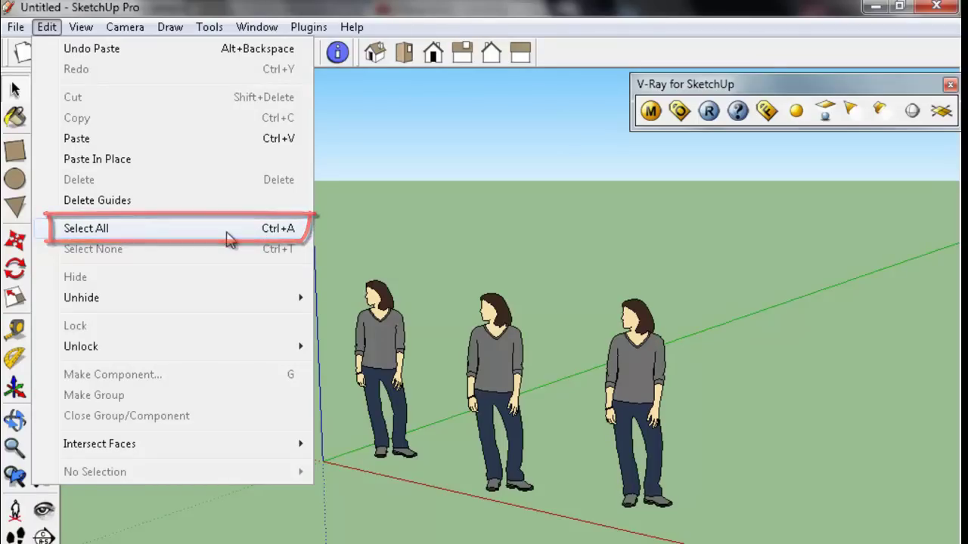
click(250, 228)
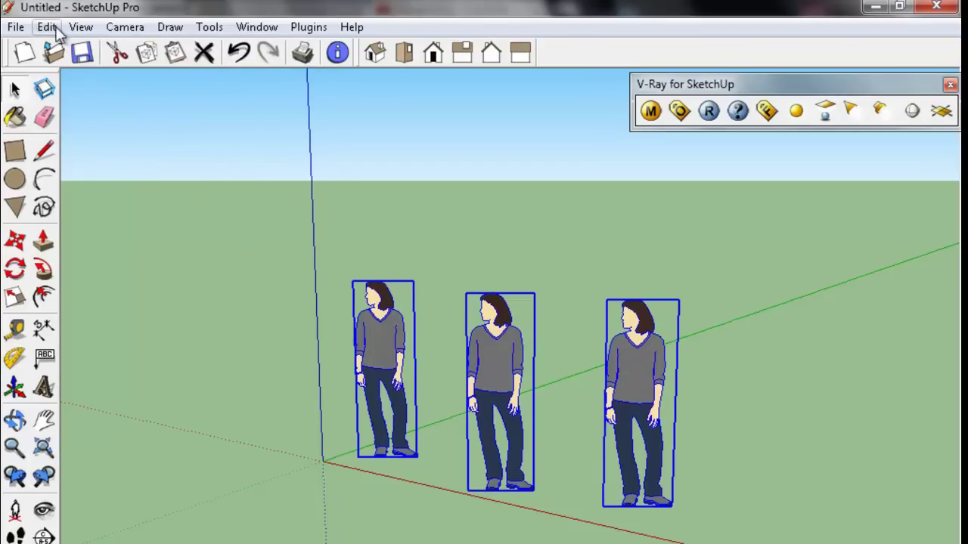
click(46, 27)
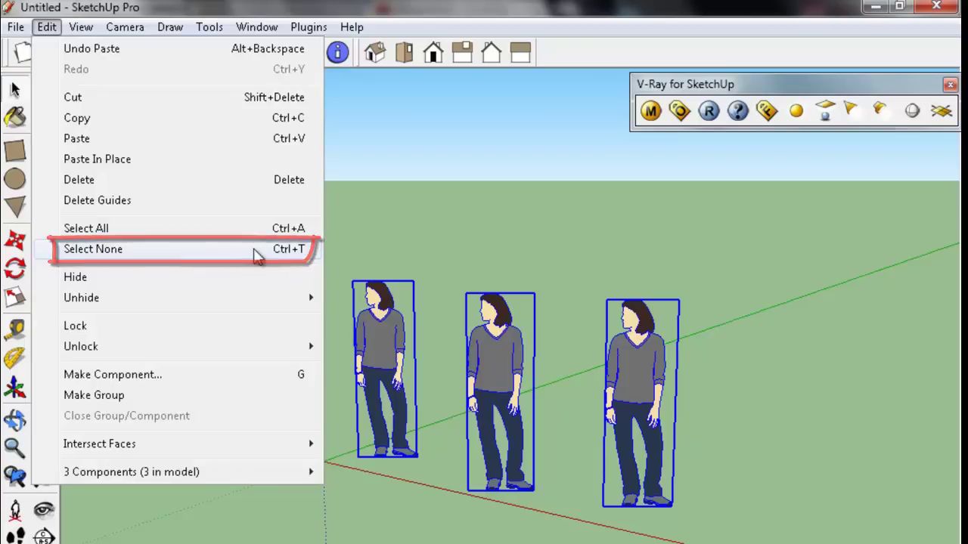
click(272, 251)
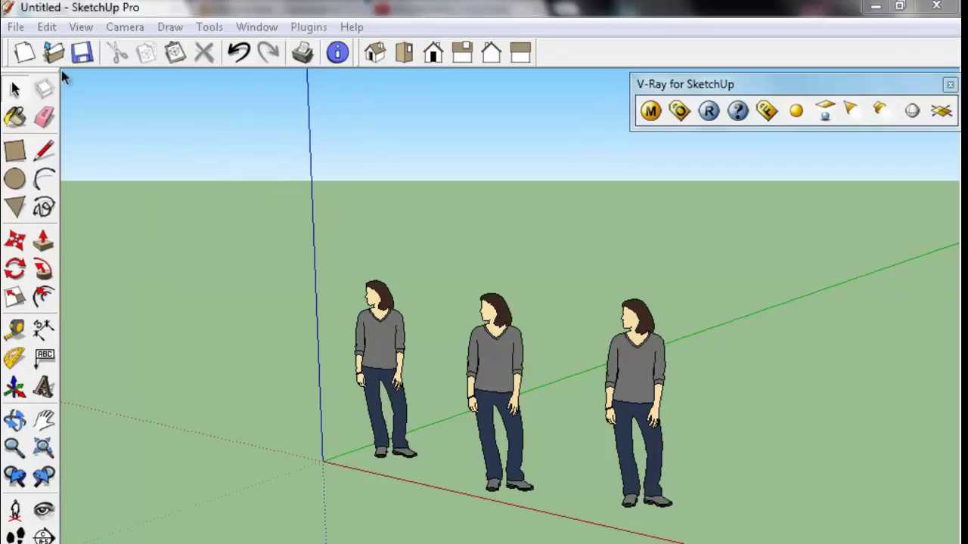
click(47, 28)
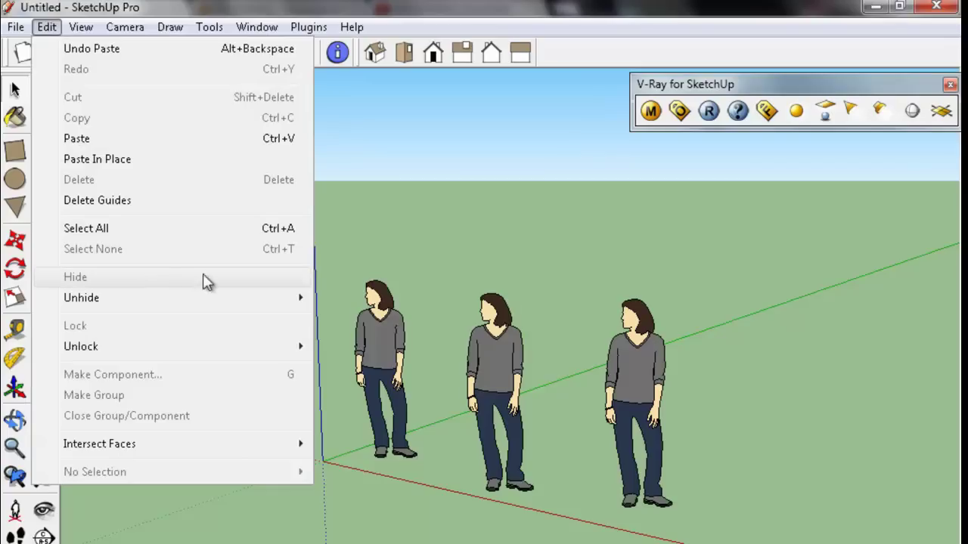
click(631, 325)
click(637, 356)
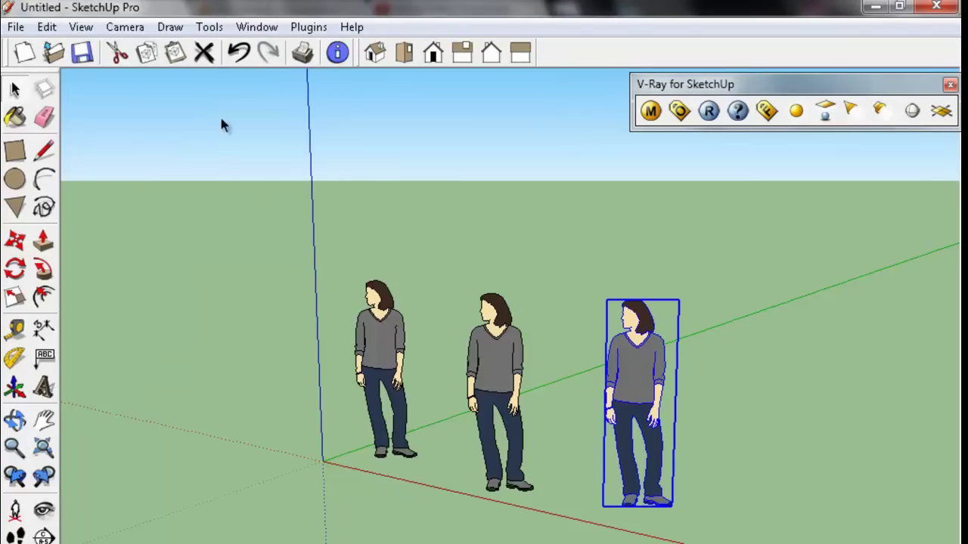
click(47, 27)
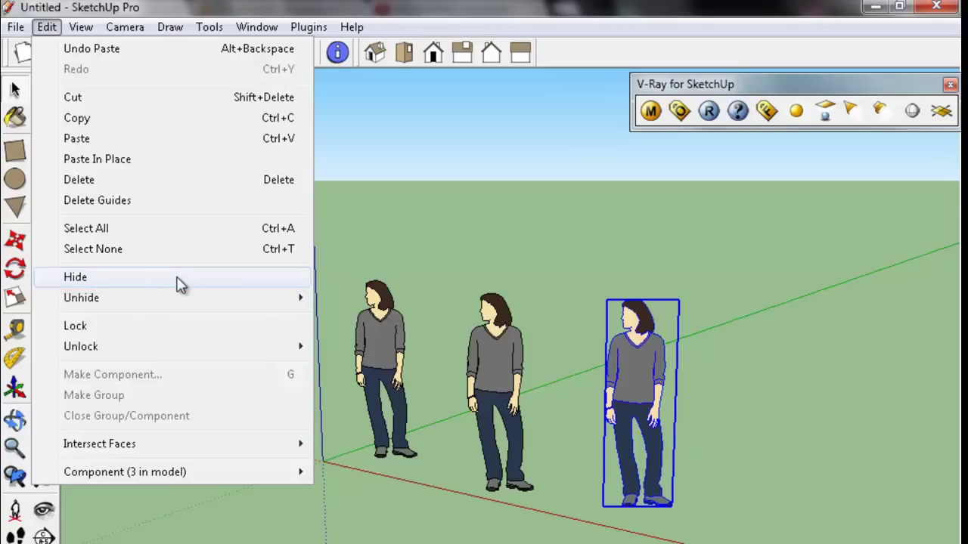
click(81, 283)
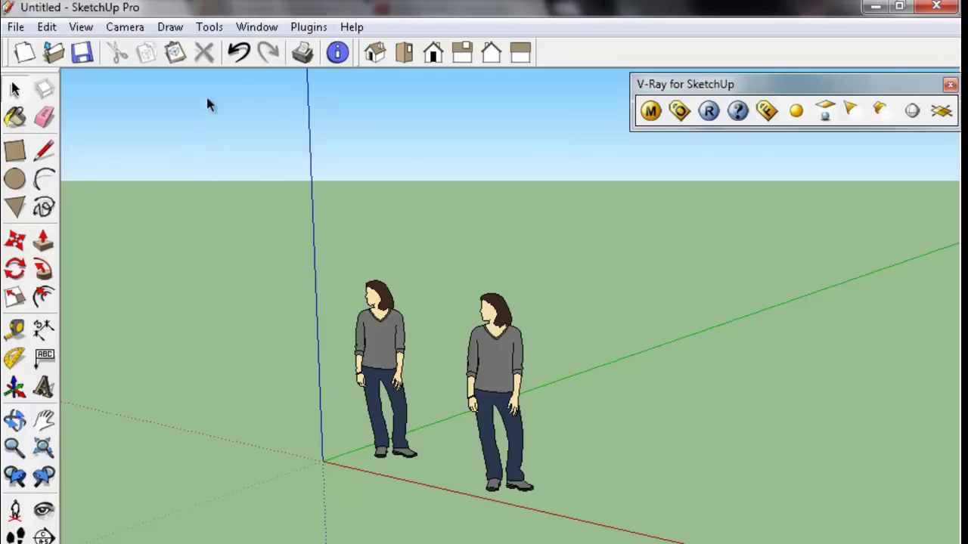
click(58, 35)
mouse_move(182, 298)
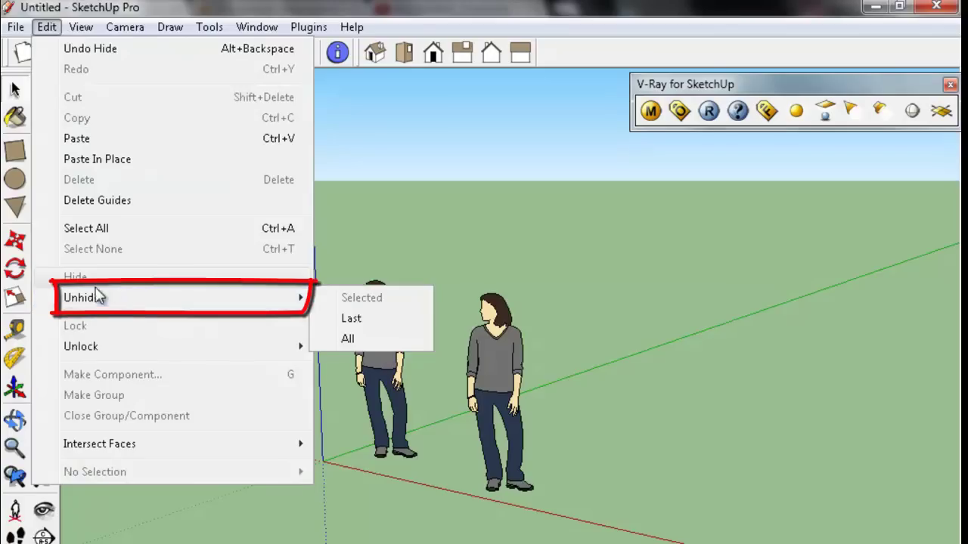
click(376, 325)
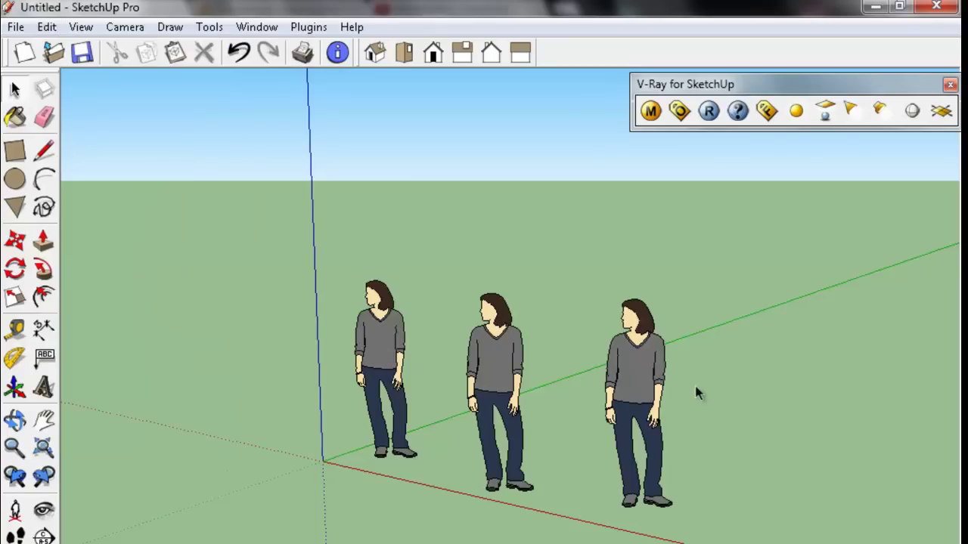
mouse_move(445, 243)
mouse_down()
mouse_move(689, 531)
mouse_move(722, 538)
mouse_up()
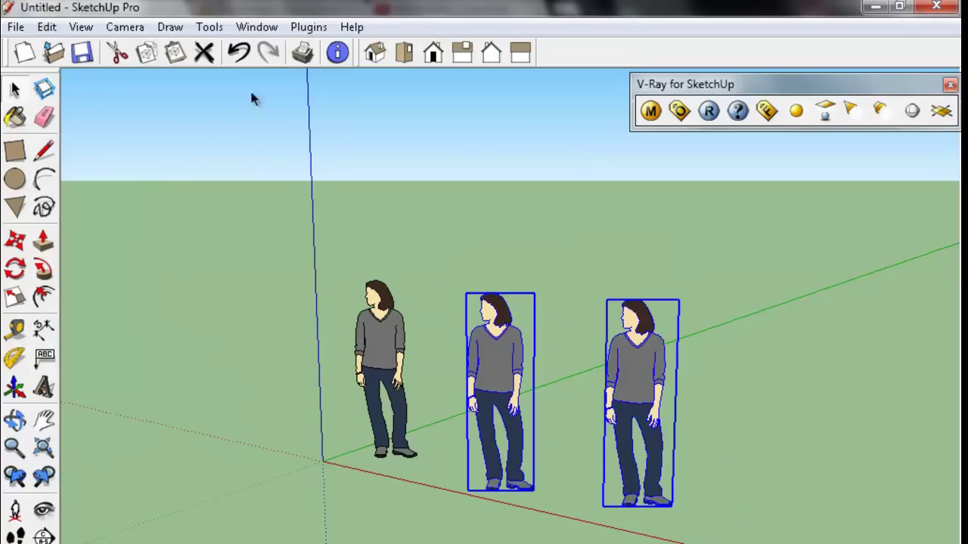
click(52, 27)
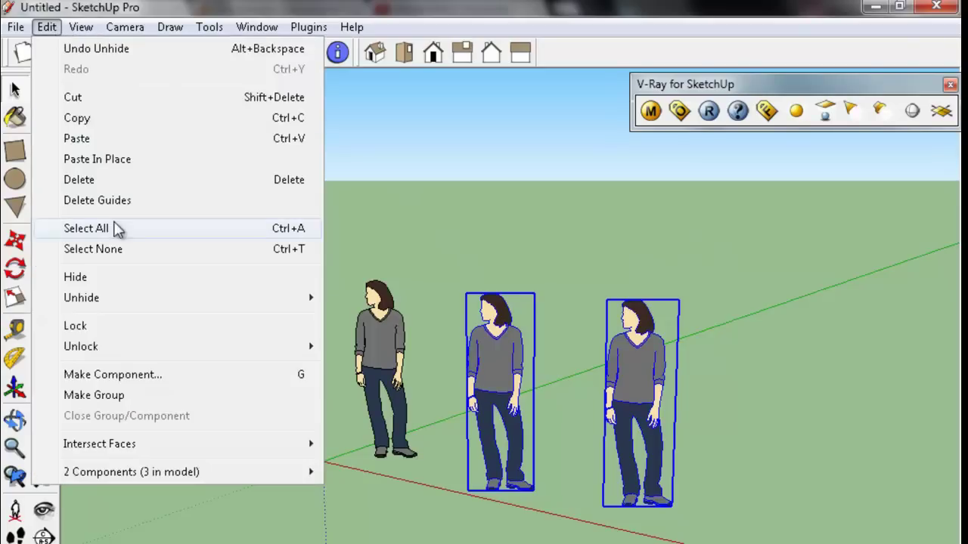
click(133, 278)
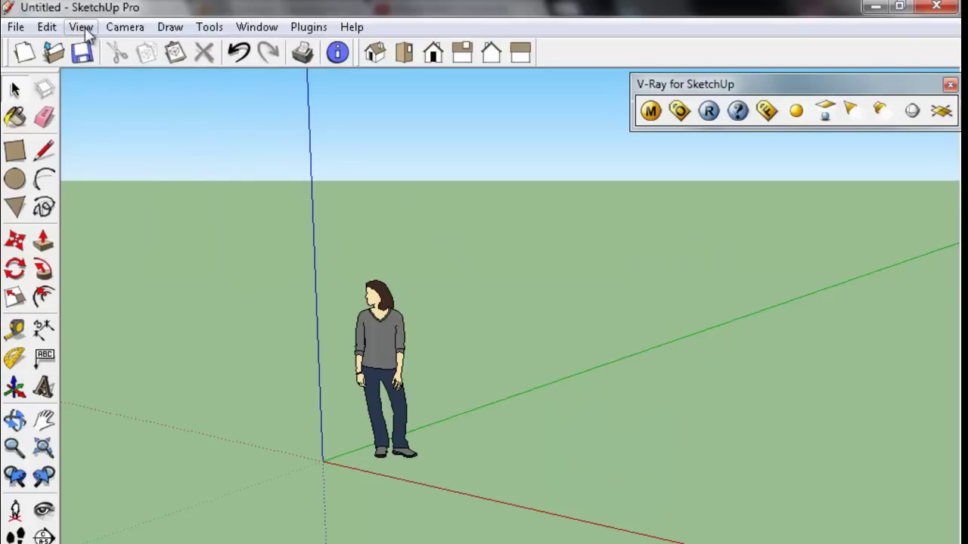
click(80, 29)
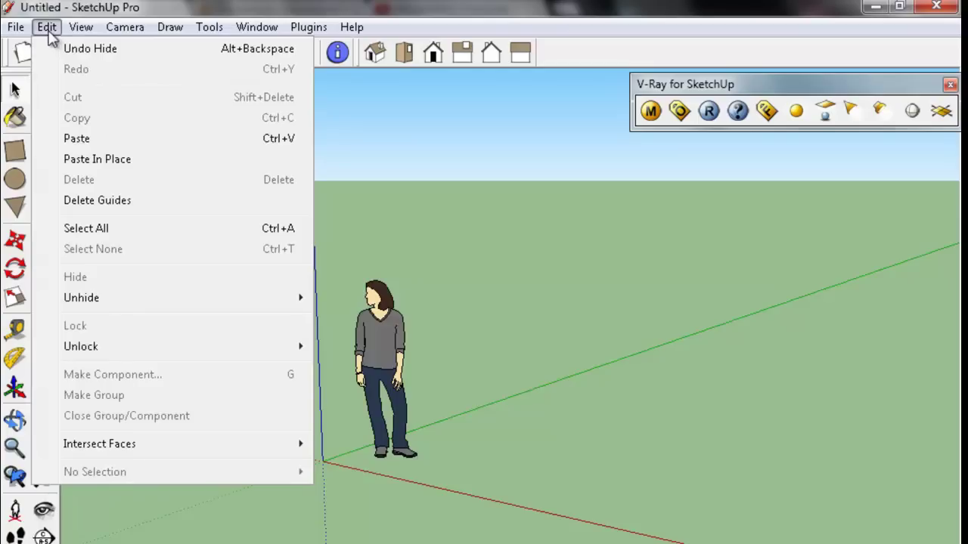
mouse_move(174, 298)
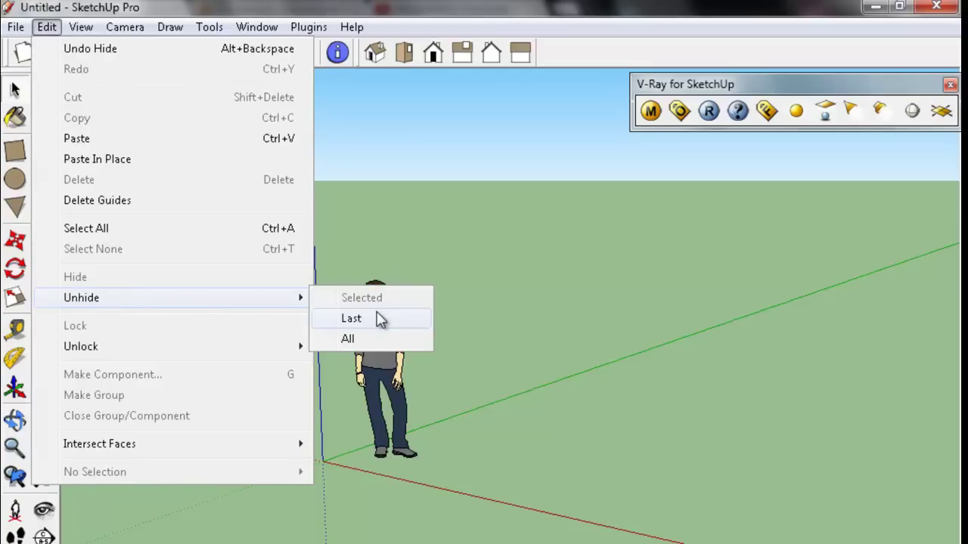
click(377, 317)
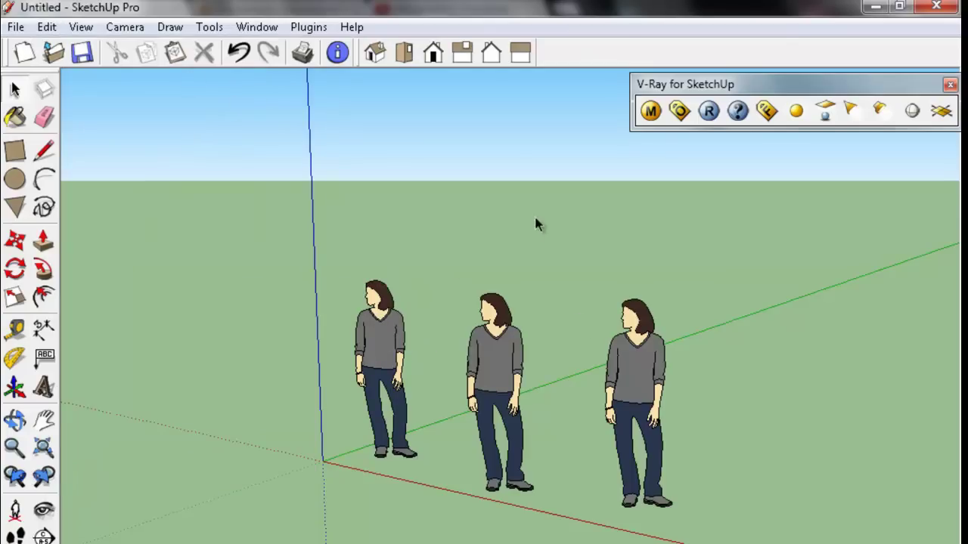
drag(456, 236, 714, 492)
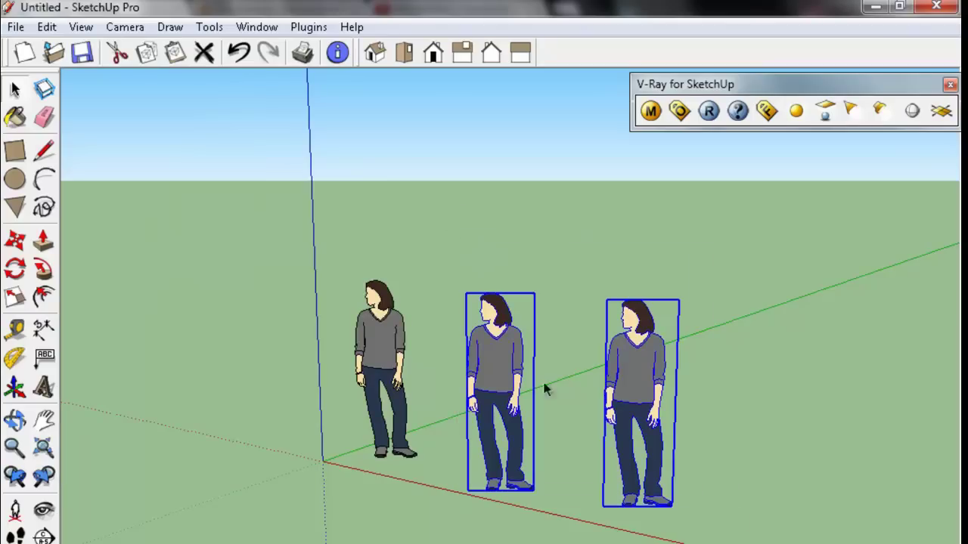
click(46, 26)
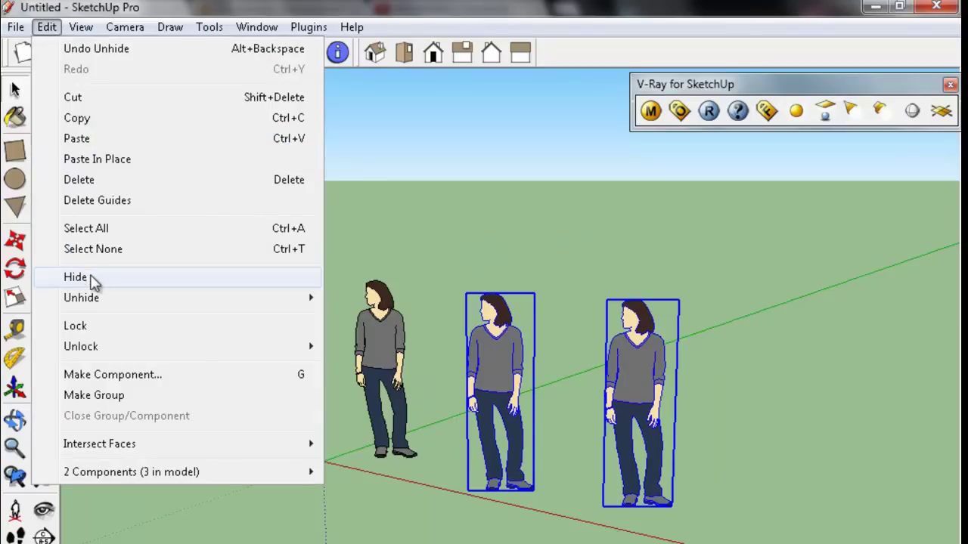
click(91, 280)
click(46, 27)
mouse_move(81, 298)
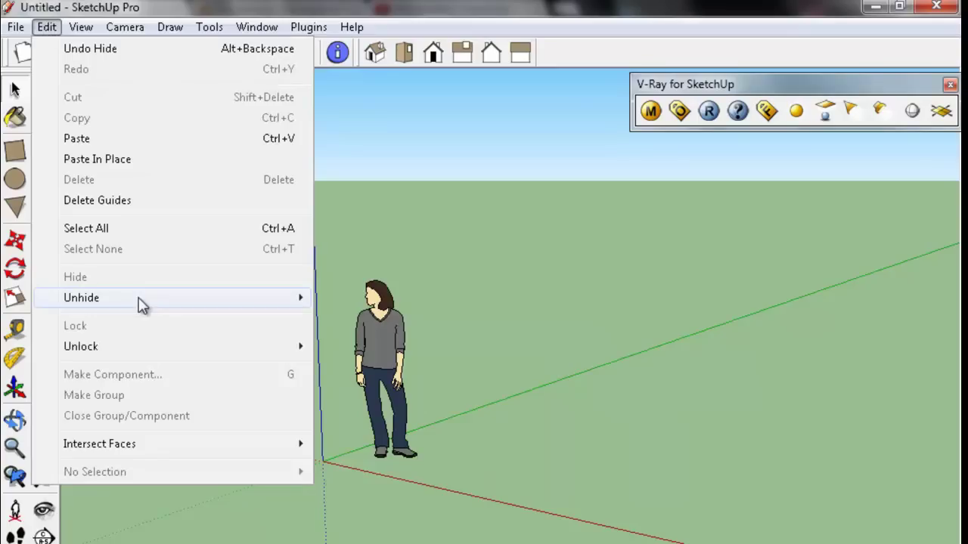
click(357, 339)
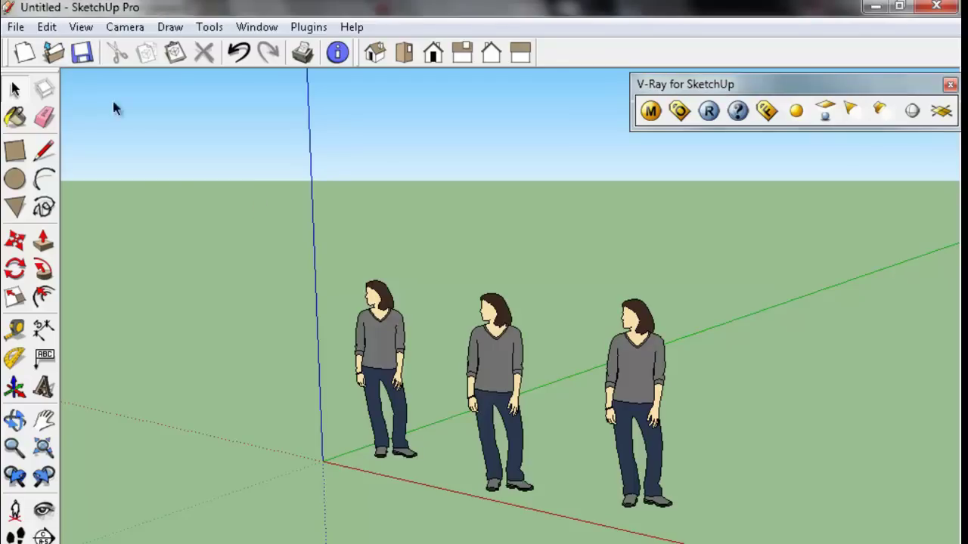
click(47, 28)
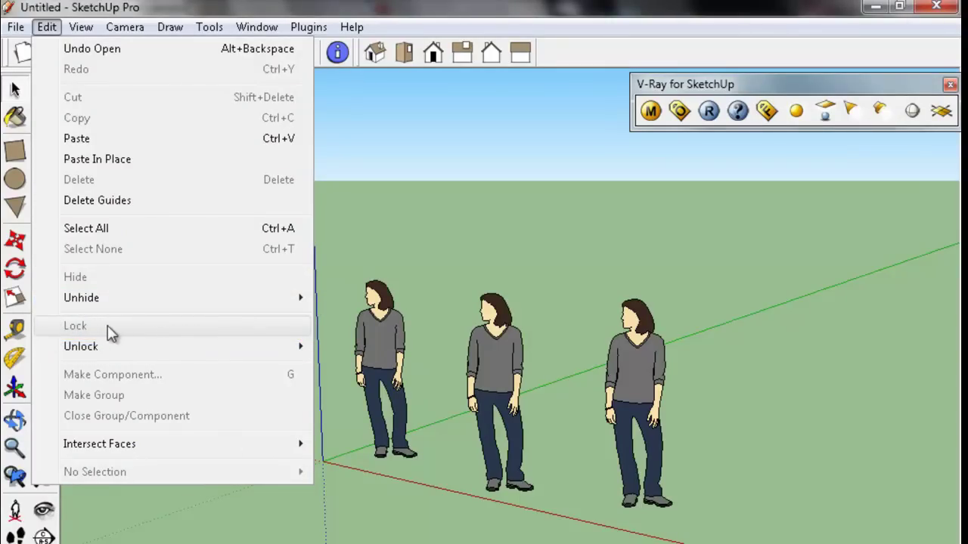
- Lock the rightmost woman figure with Edit > Lock, then select the middle figure
click(736, 200)
click(644, 387)
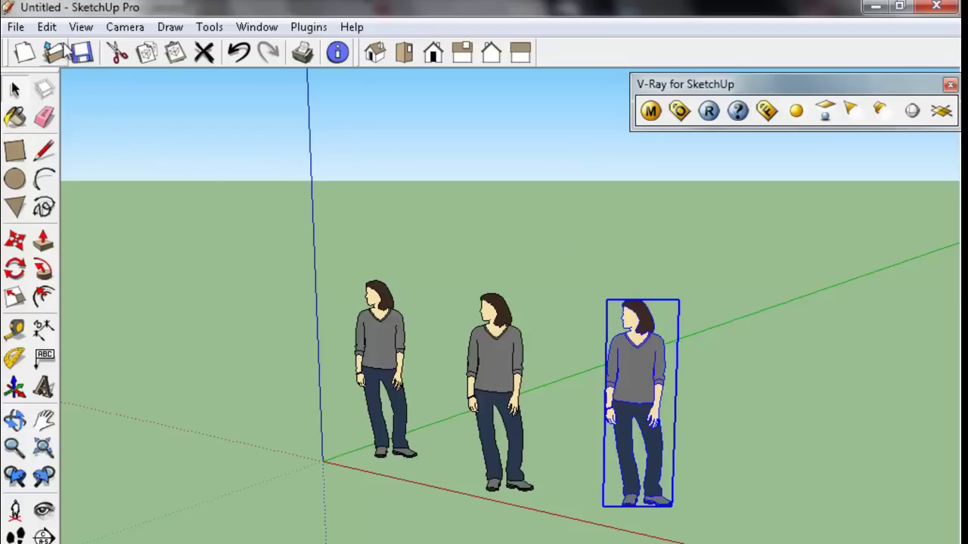
click(46, 26)
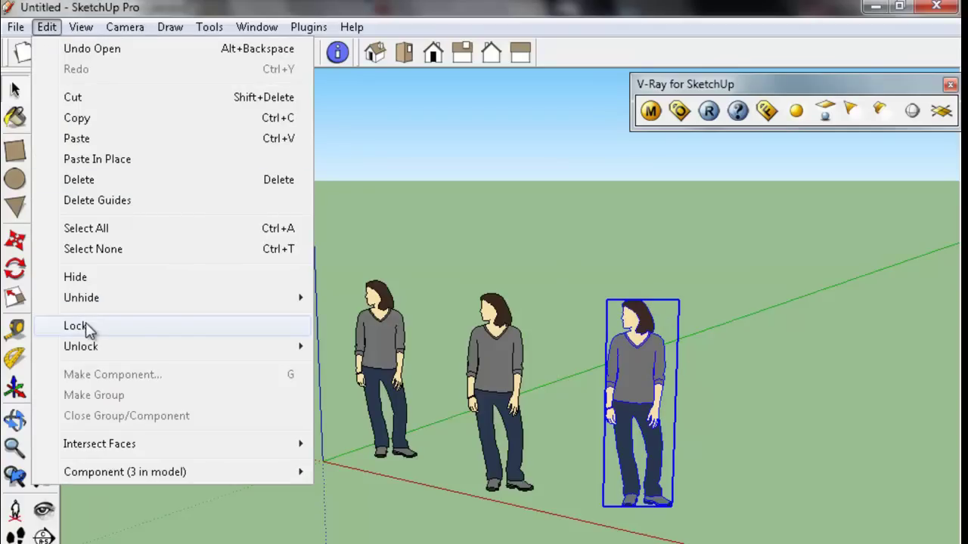
click(138, 330)
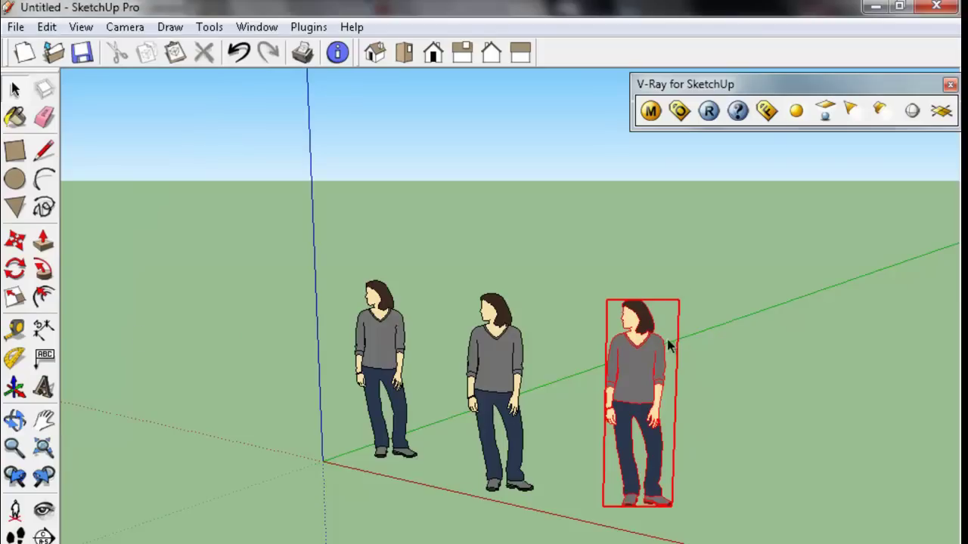
click(641, 254)
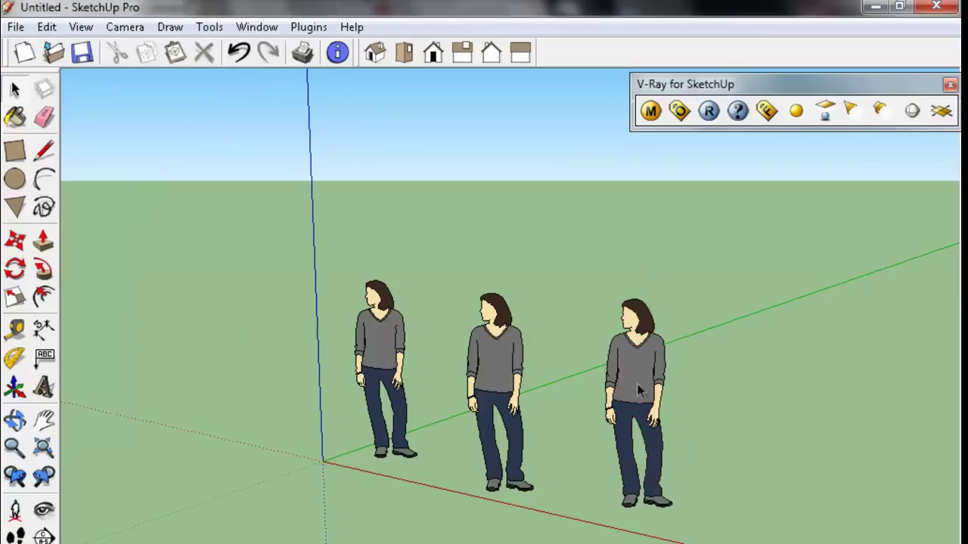
click(498, 345)
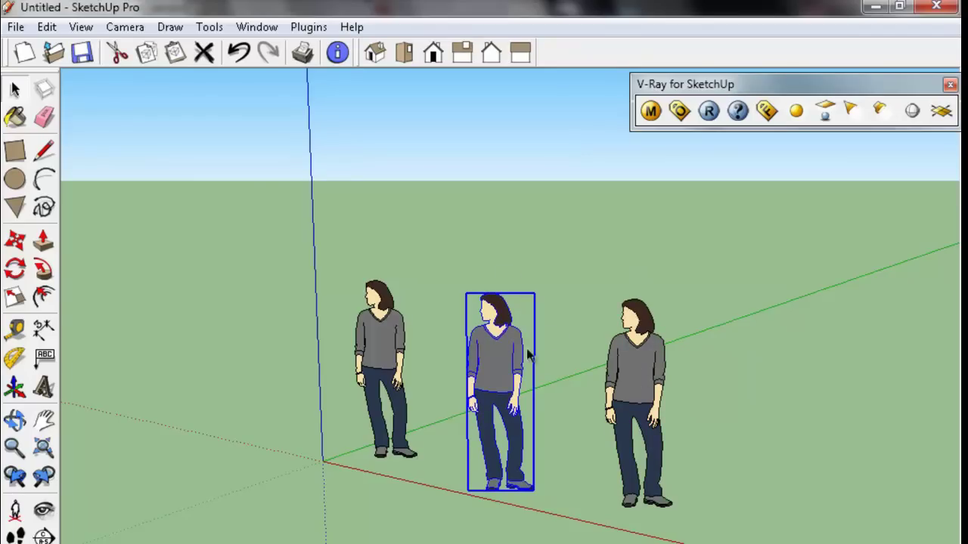
- Enlarge the middle figure by dragging a corner grip with the Scale tool (S)
key(s)
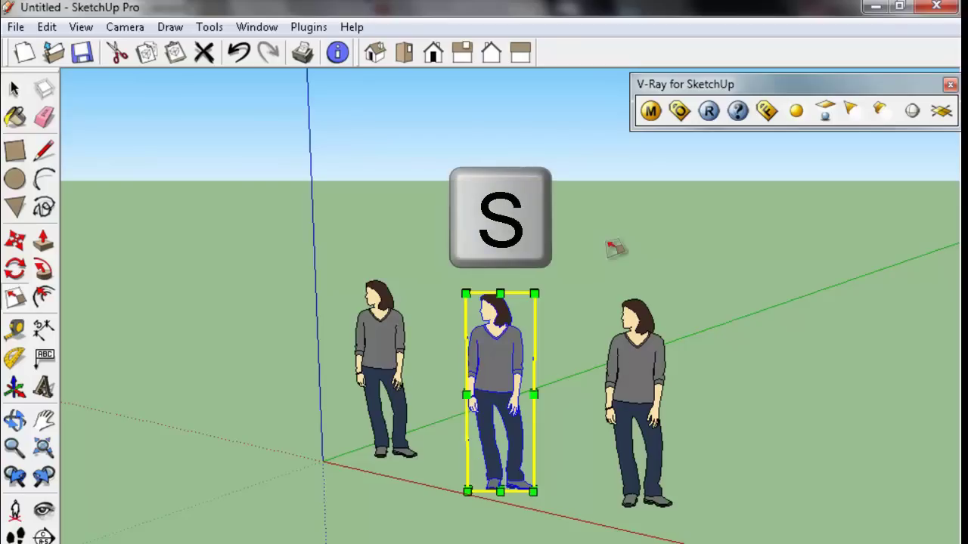
click(534, 292)
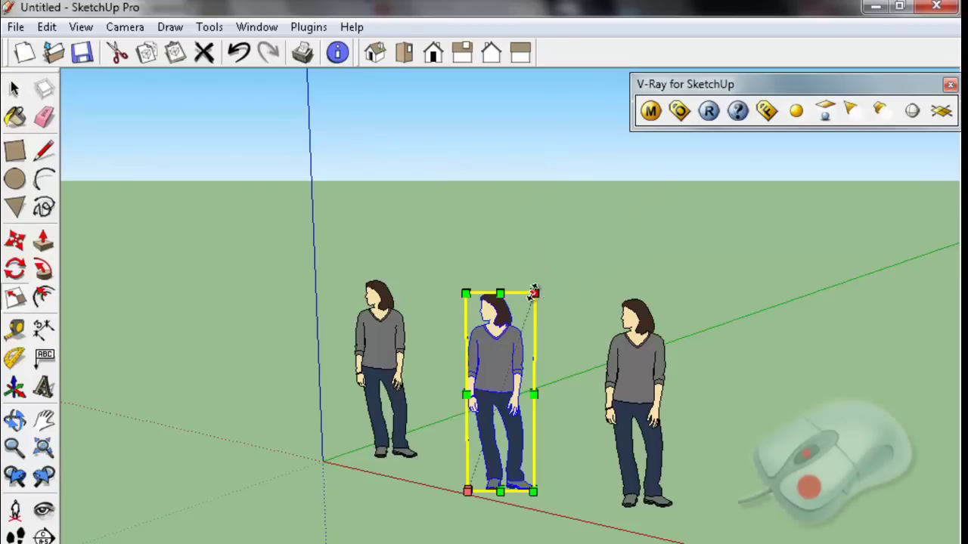
click(585, 206)
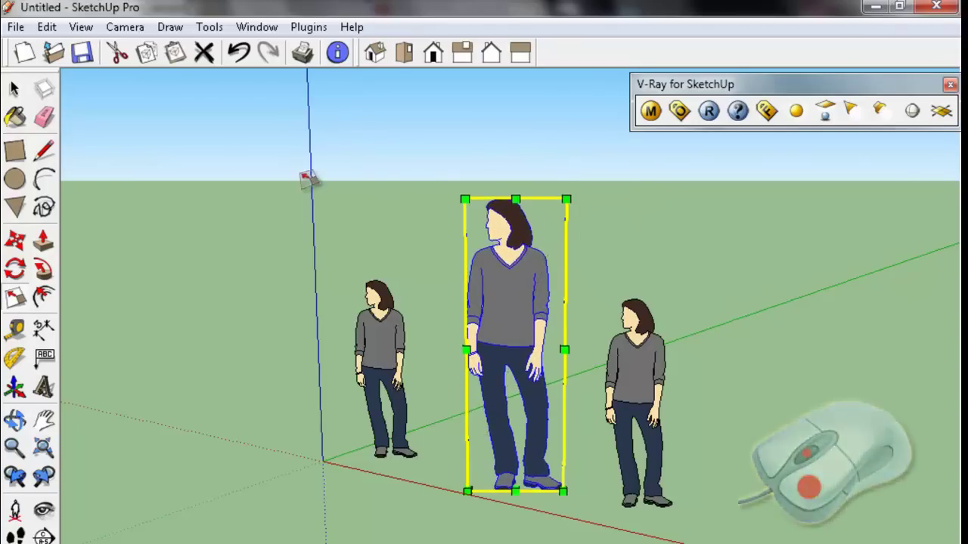
click(15, 89)
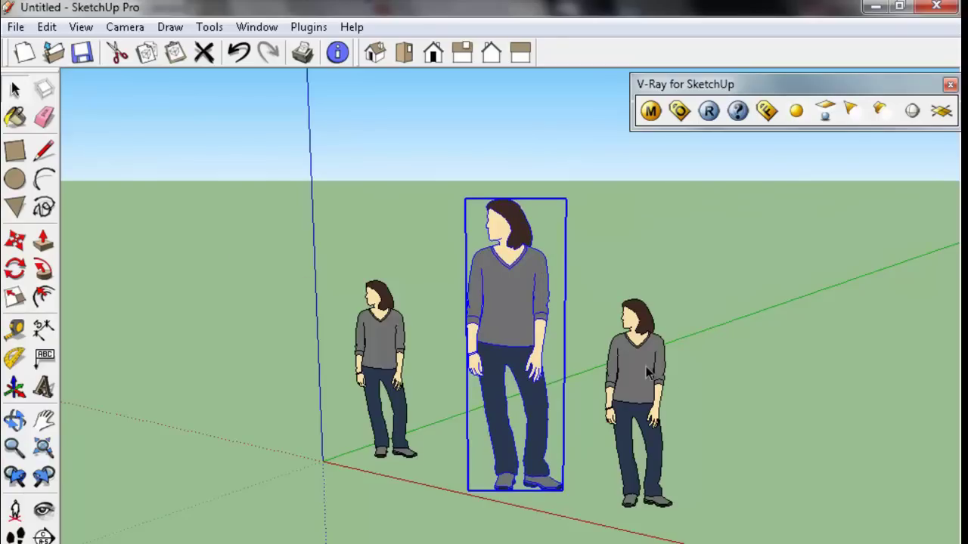
click(668, 369)
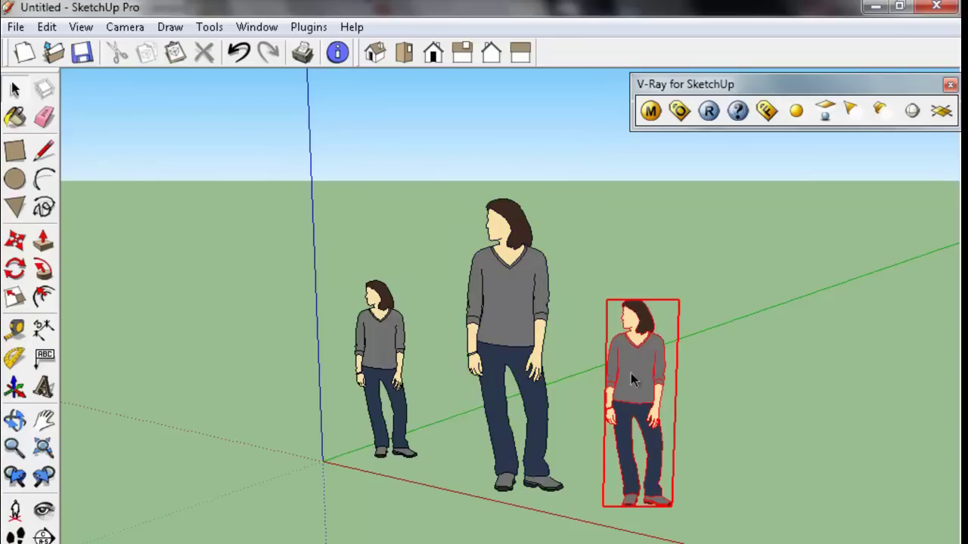
- Attempt to scale the locked right figure, then unlock it through the Edit menu
key(s)
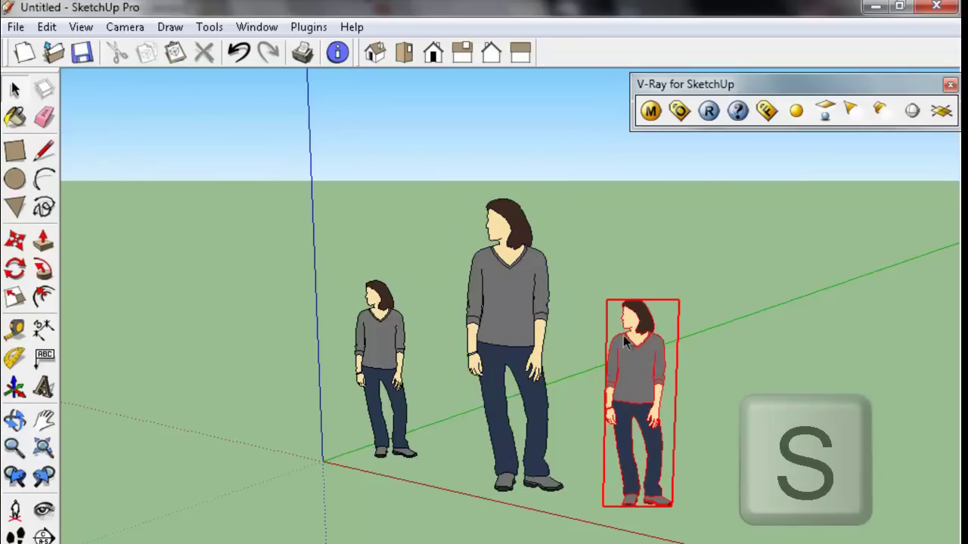
click(673, 297)
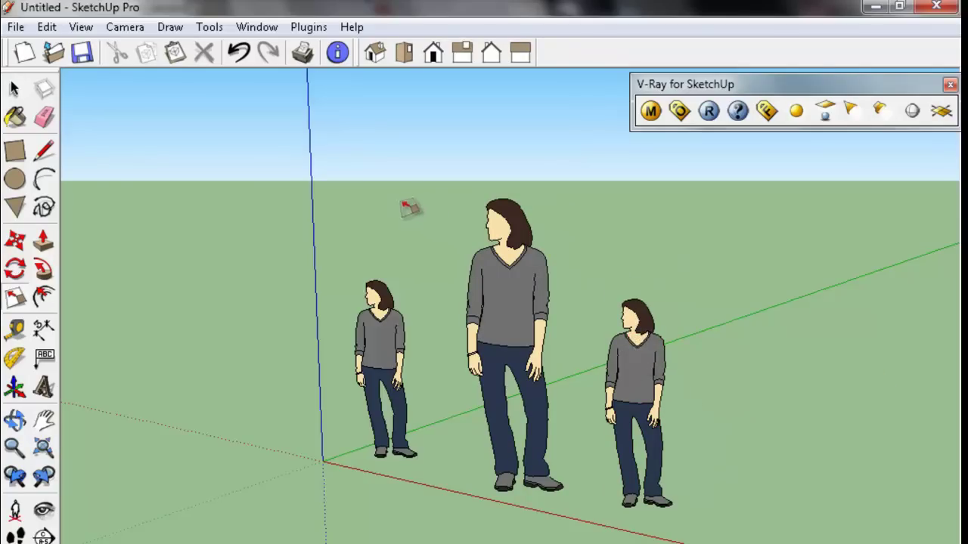
click(16, 89)
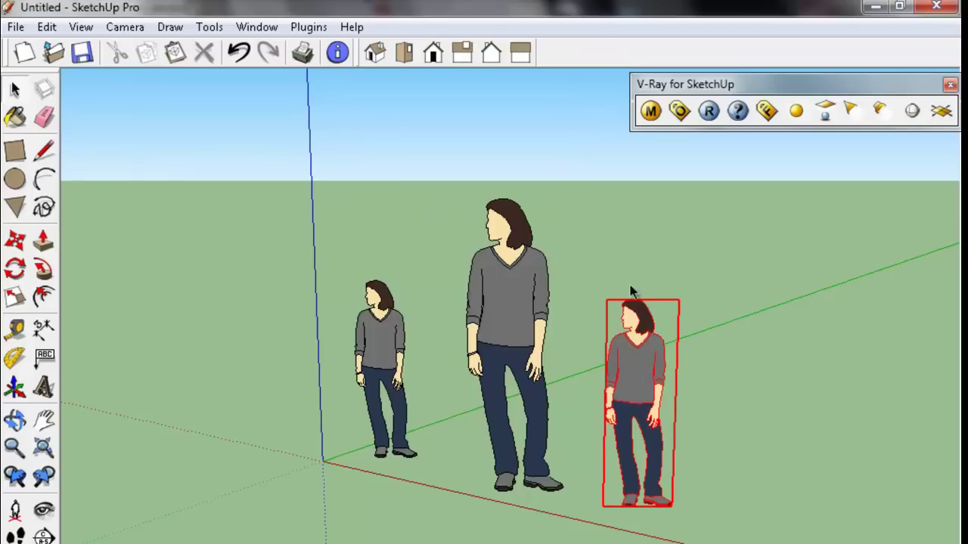
click(45, 28)
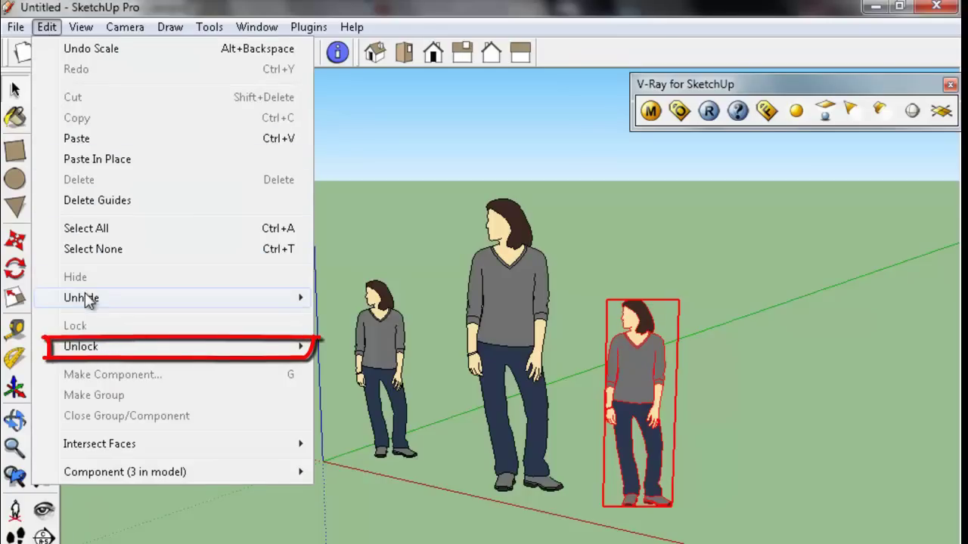
mouse_move(80, 346)
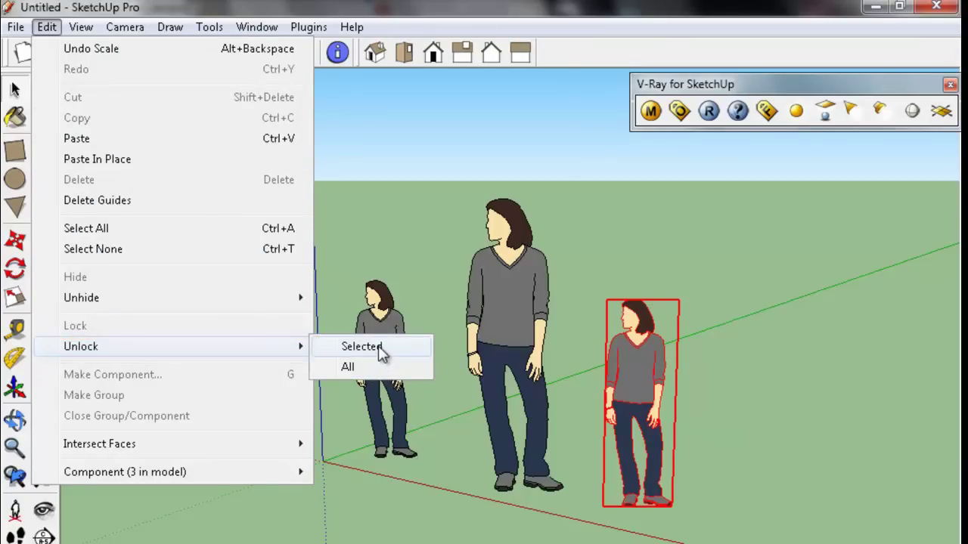
click(380, 349)
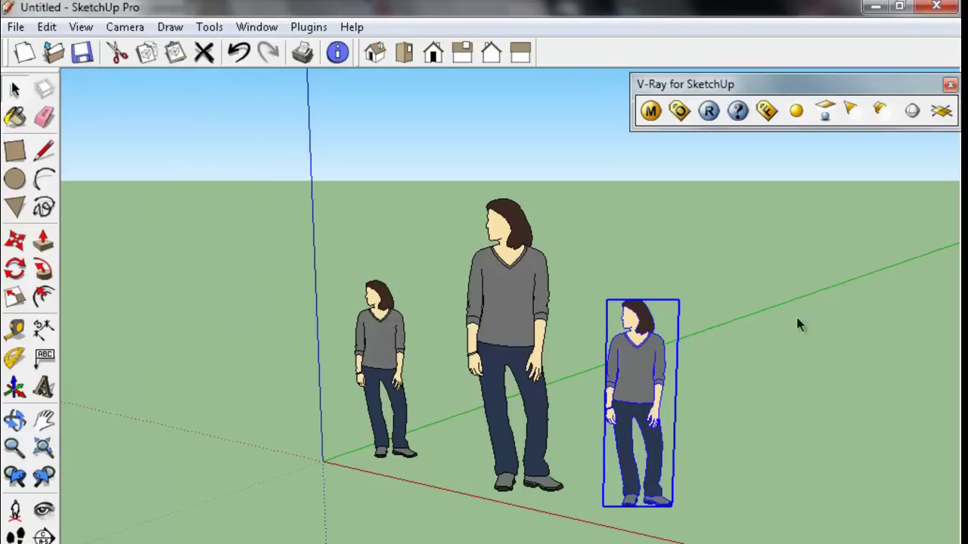
- Scale the right-hand figure down to about 0.63 of its size
key(s)
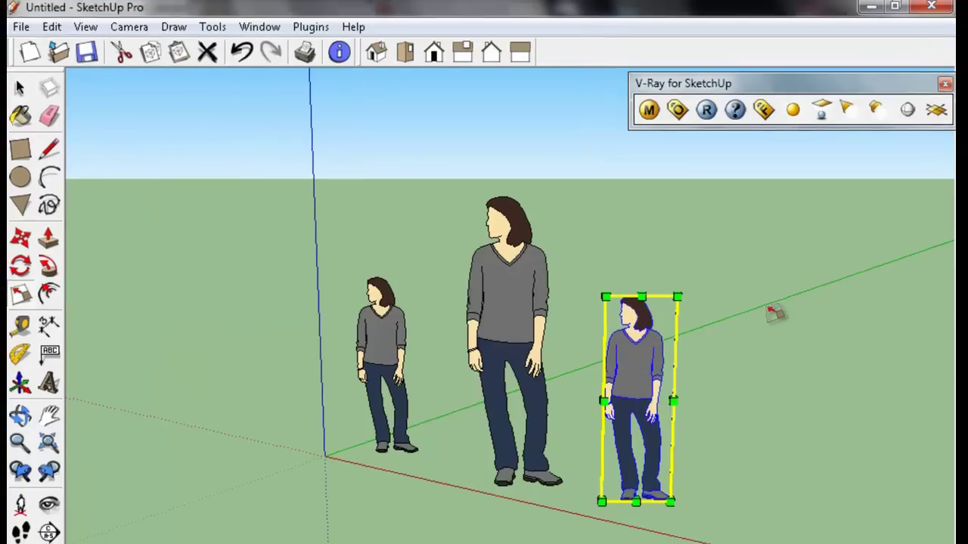
drag(662, 255, 626, 318)
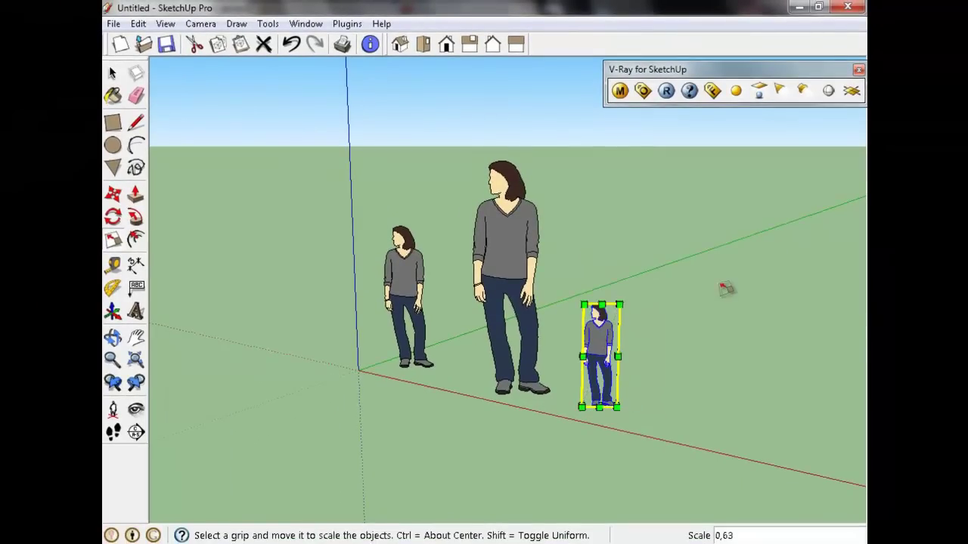
click(113, 73)
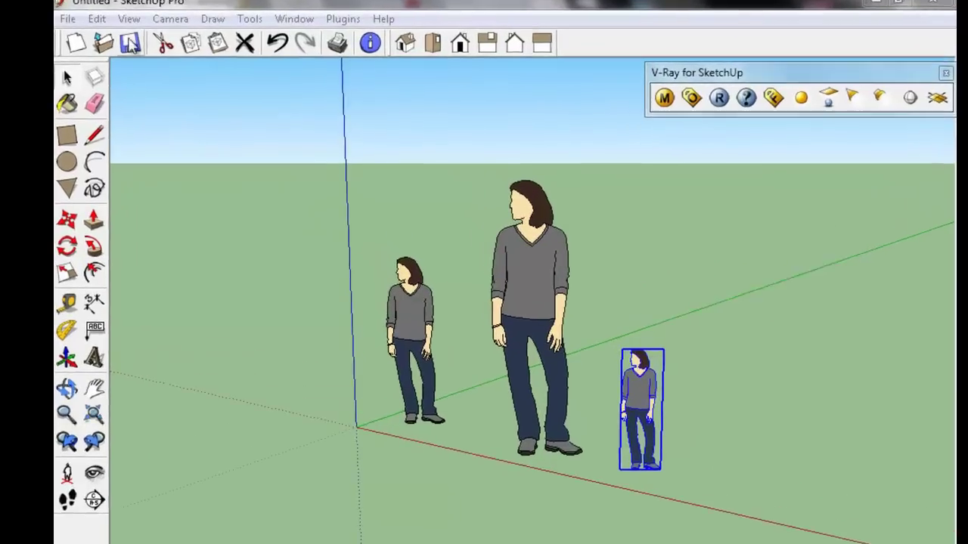
click(54, 14)
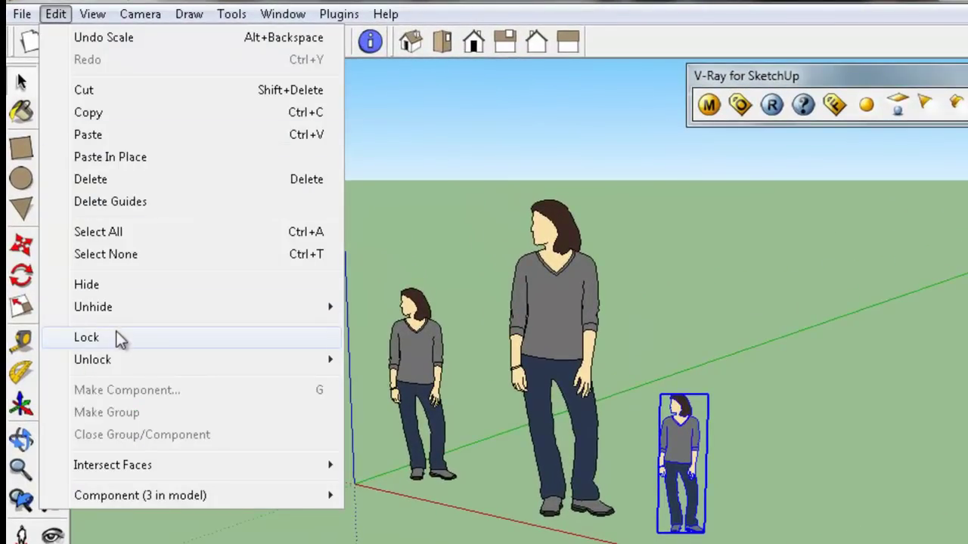
click(771, 371)
click(786, 363)
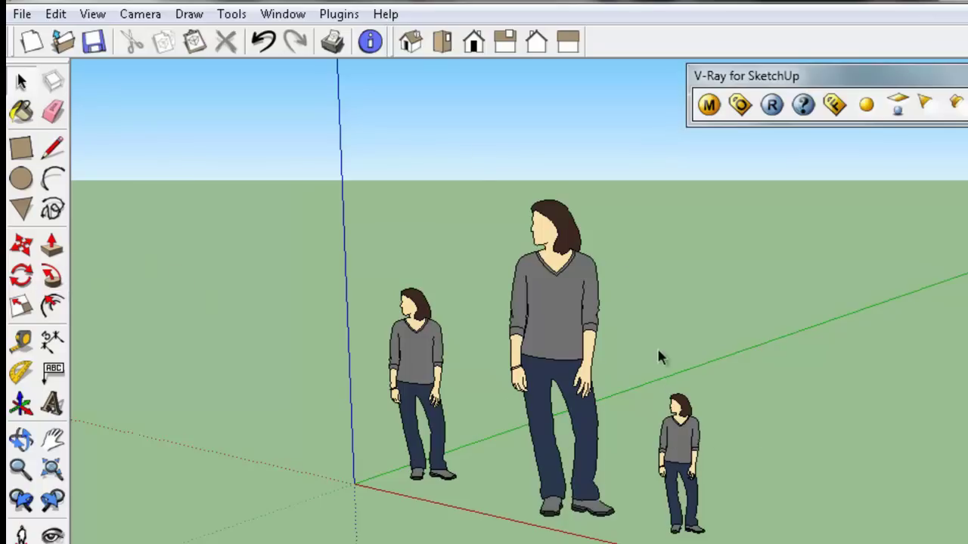
click(21, 148)
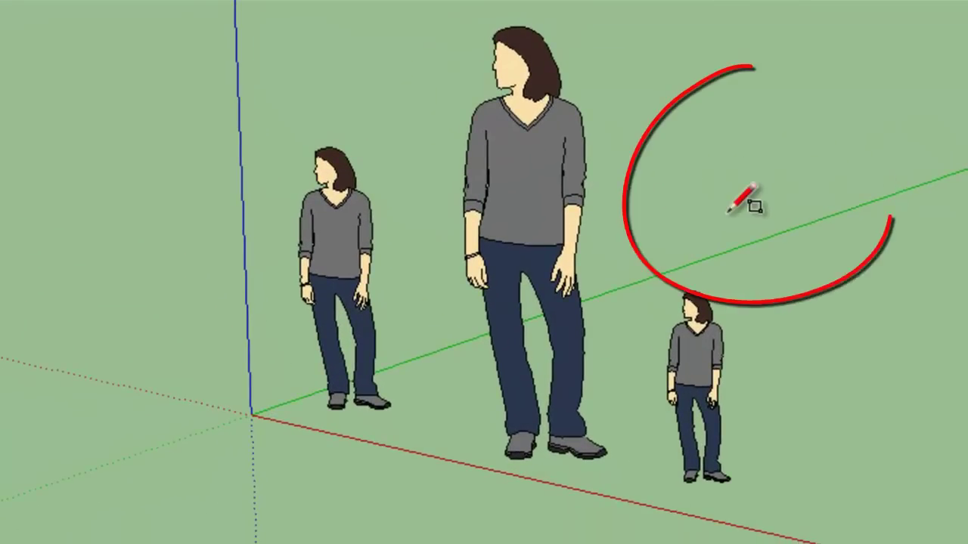
key(space)
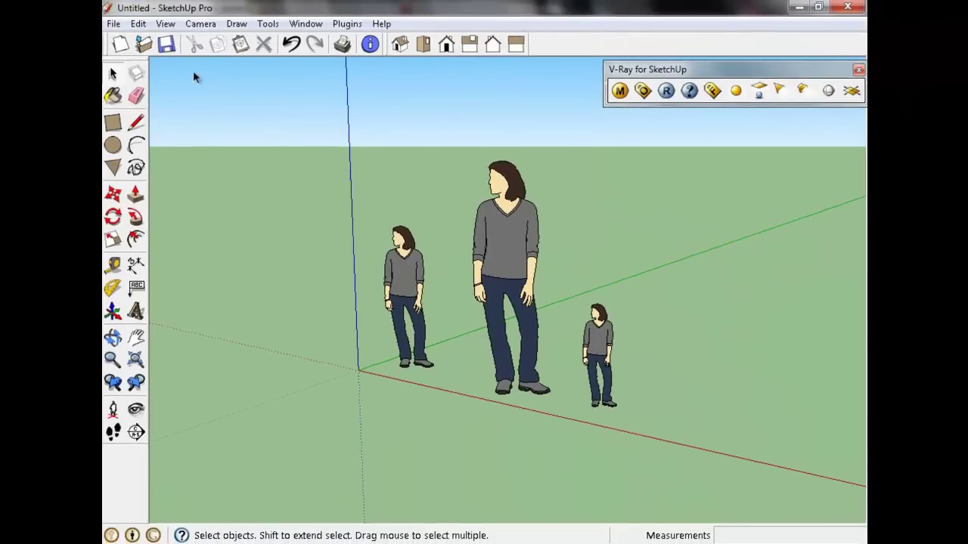
click(140, 25)
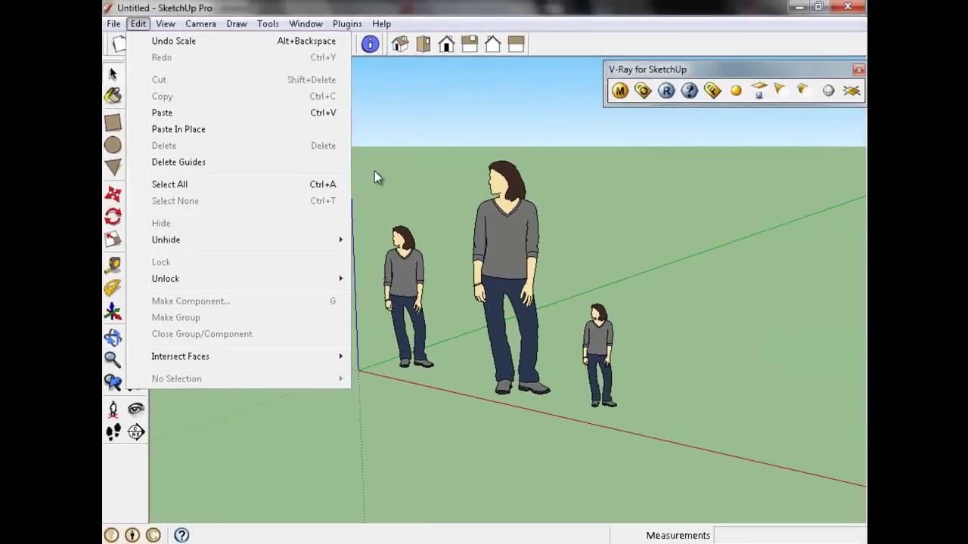
click(374, 174)
click(114, 271)
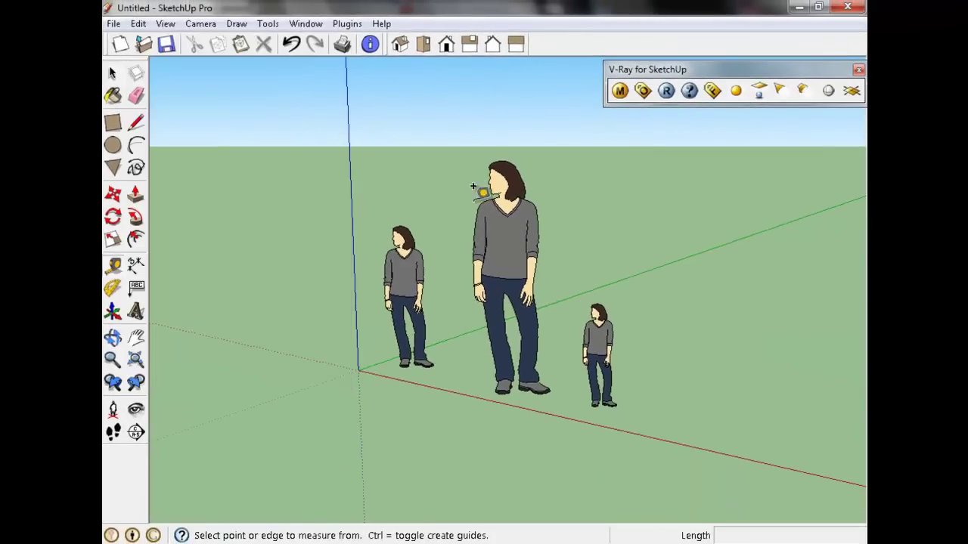
click(502, 148)
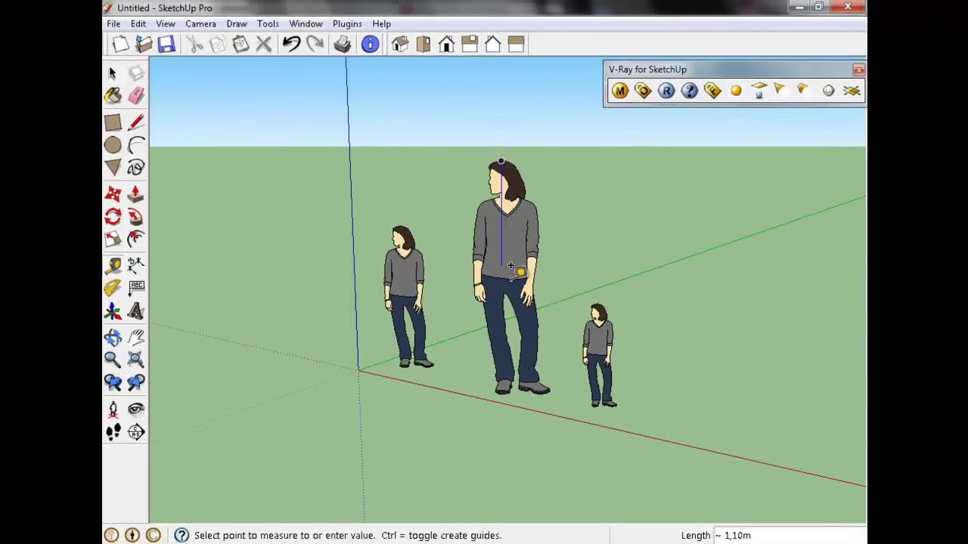
click(507, 382)
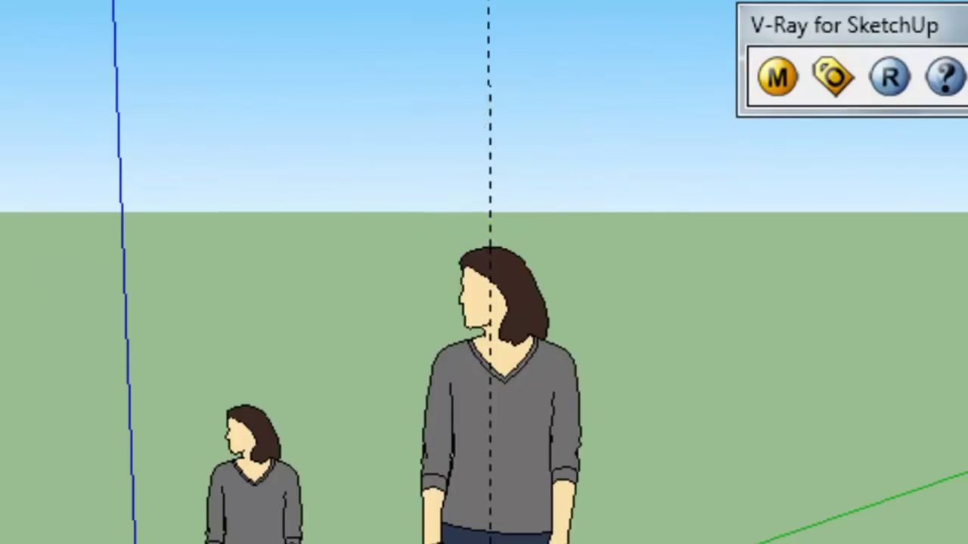
click(53, 35)
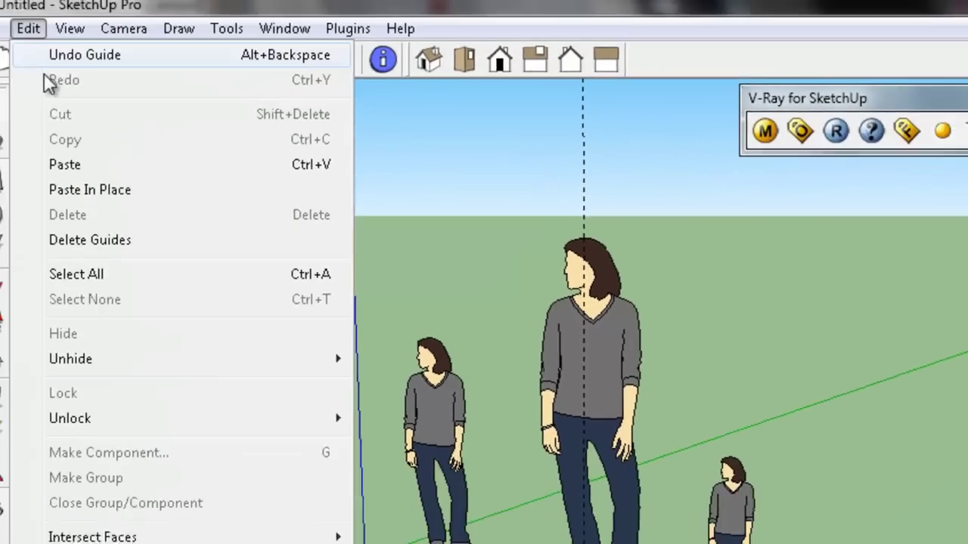
click(130, 241)
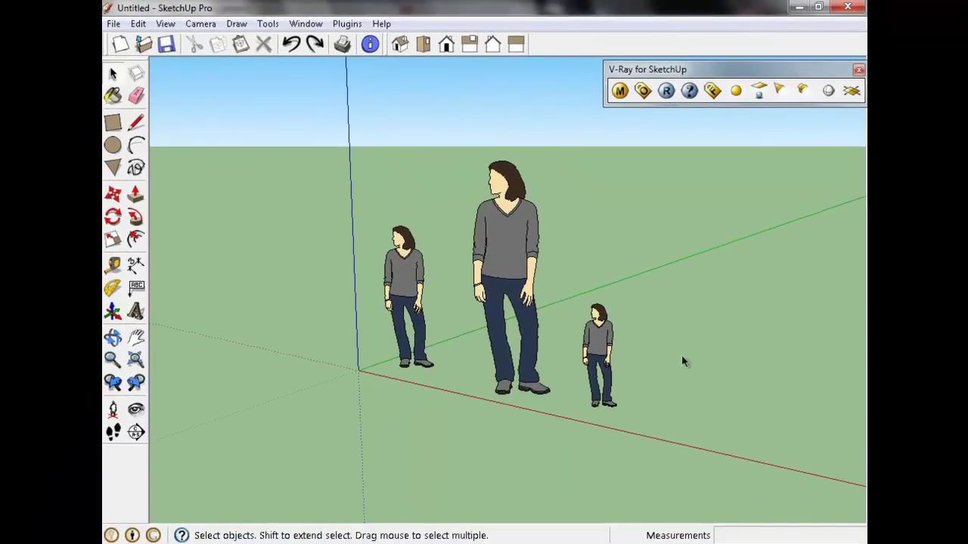
- Copy the small figure and paste the copy just to its right
click(139, 24)
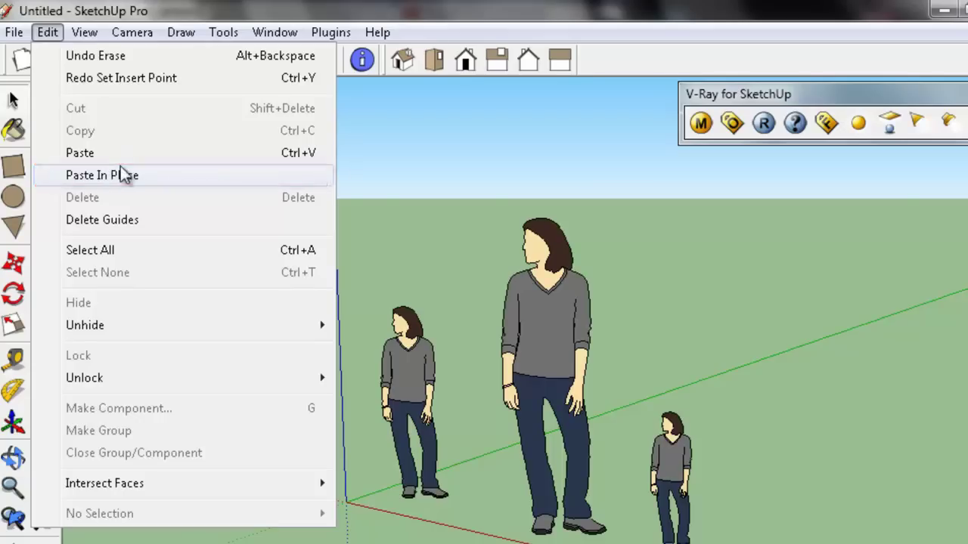
click(646, 401)
click(647, 401)
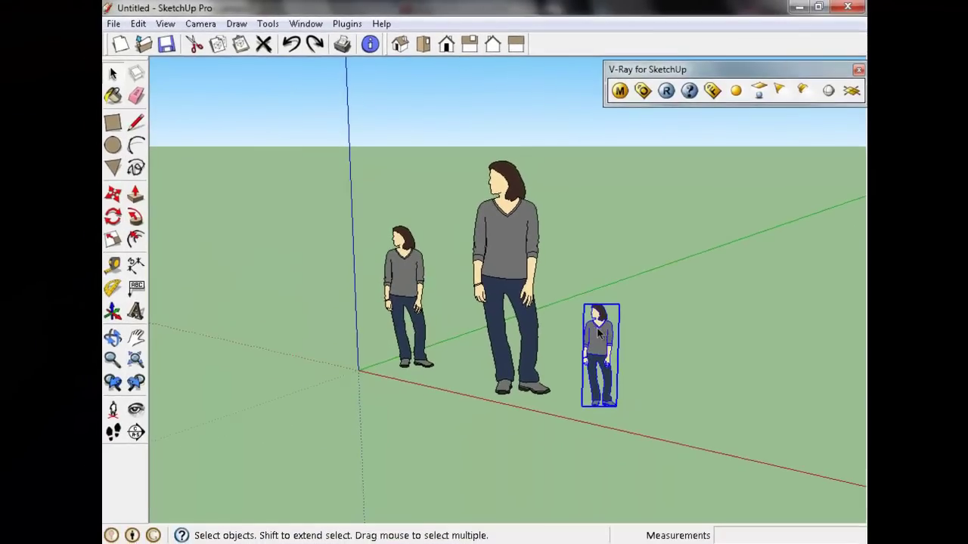
click(215, 48)
click(246, 48)
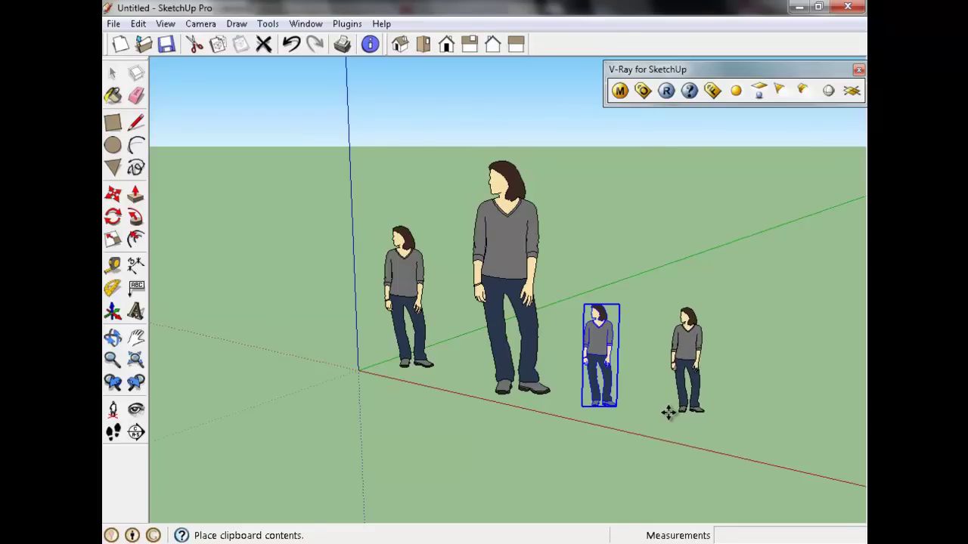
click(667, 411)
click(115, 73)
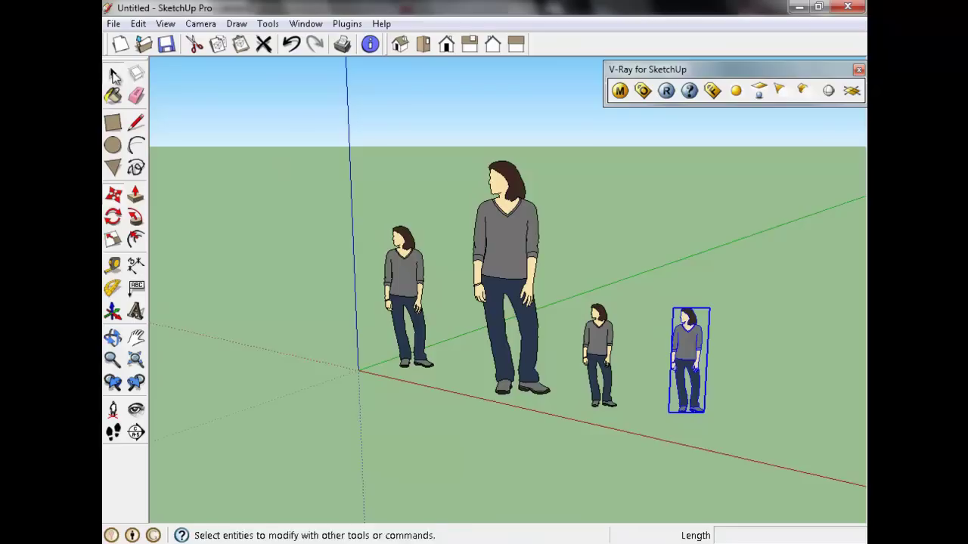
- Copy the tall central figure and use Edit > Paste In Place over the original
click(496, 218)
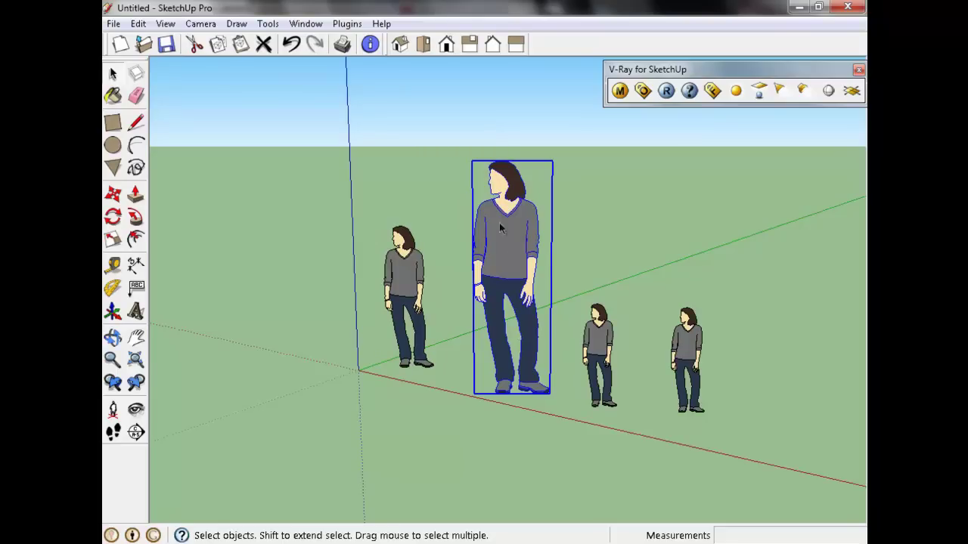
click(220, 47)
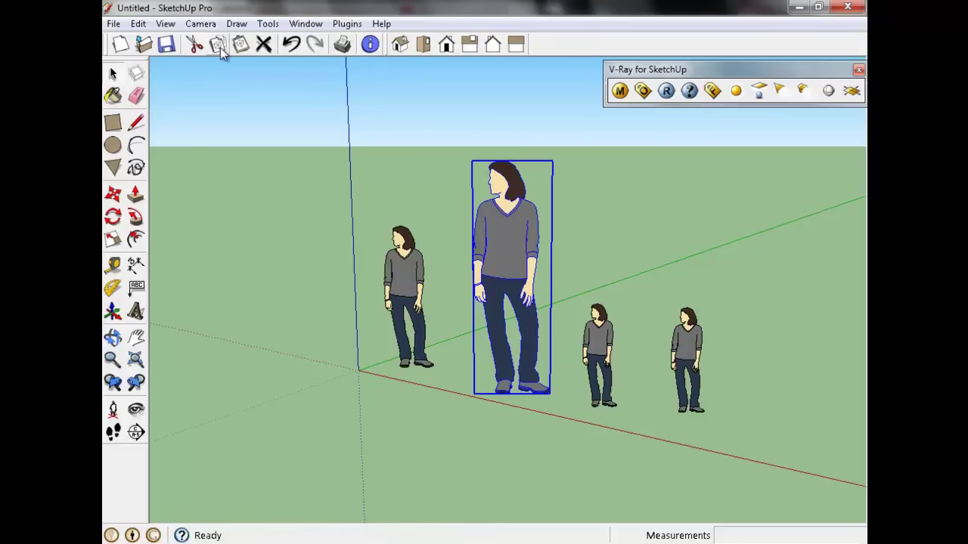
click(142, 24)
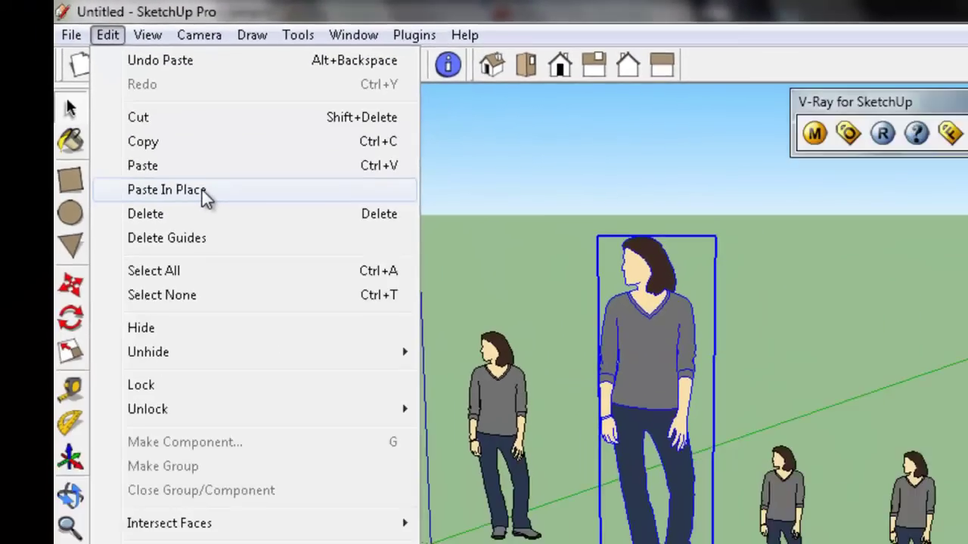
click(200, 271)
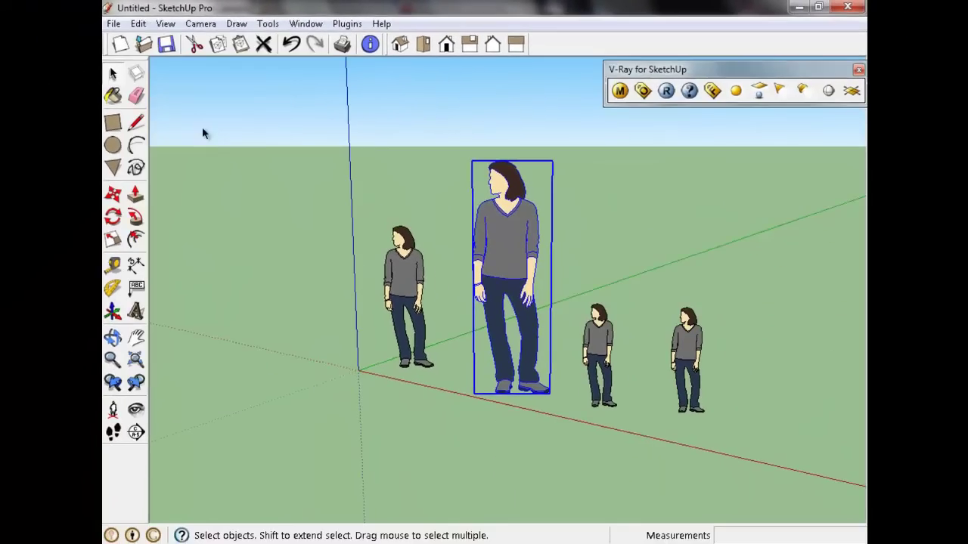
- Move the tall figure's copy right, ending beside the large figure
click(114, 195)
click(547, 260)
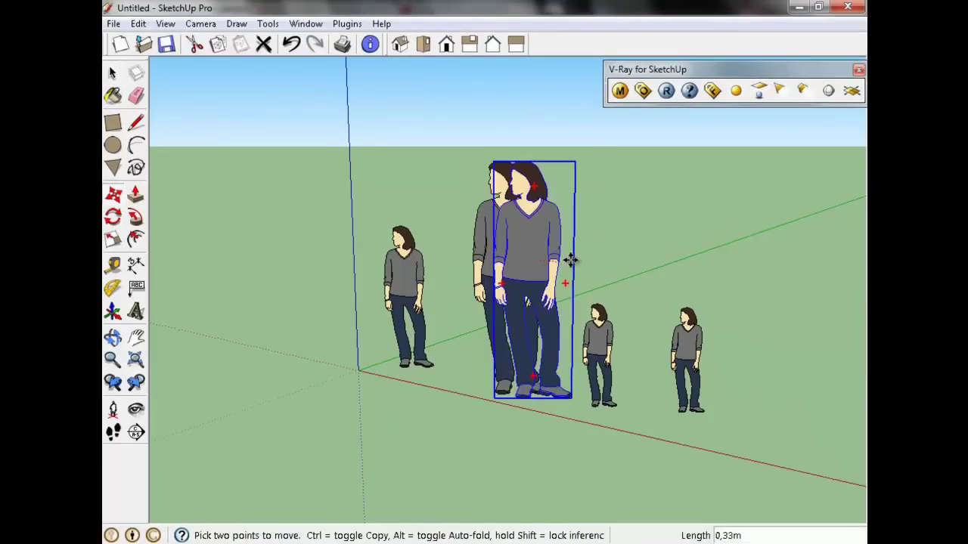
click(604, 262)
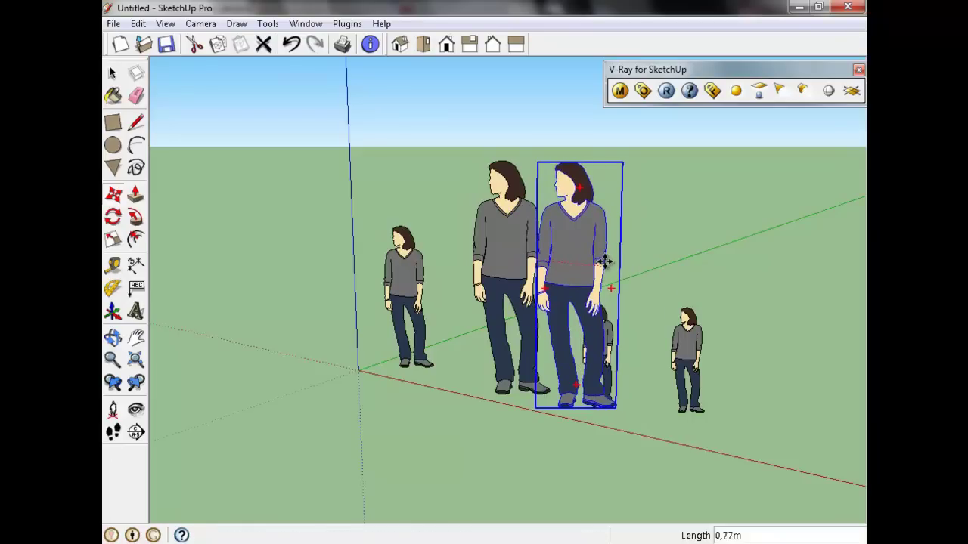
click(604, 265)
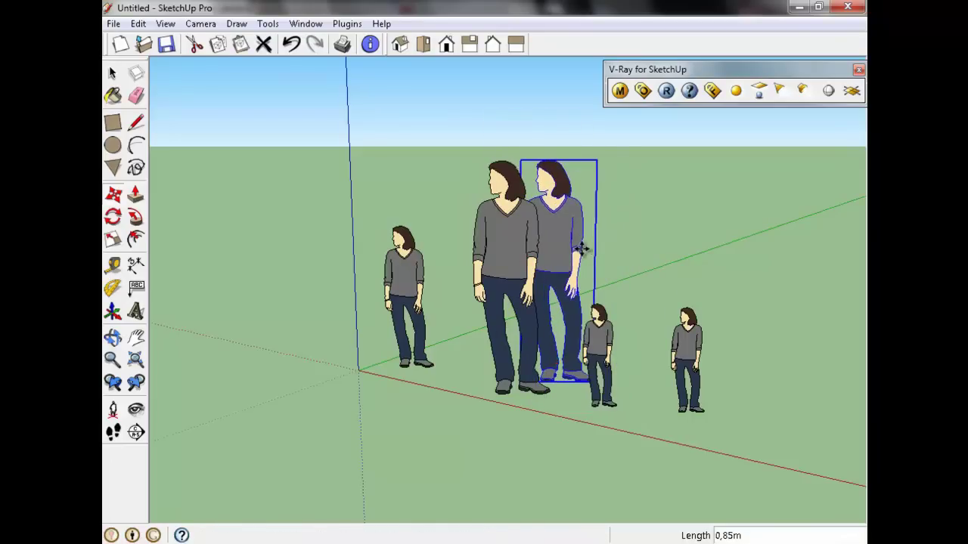
- Box-select every figure except the leftmost original and delete them with Edit > Delete
click(112, 73)
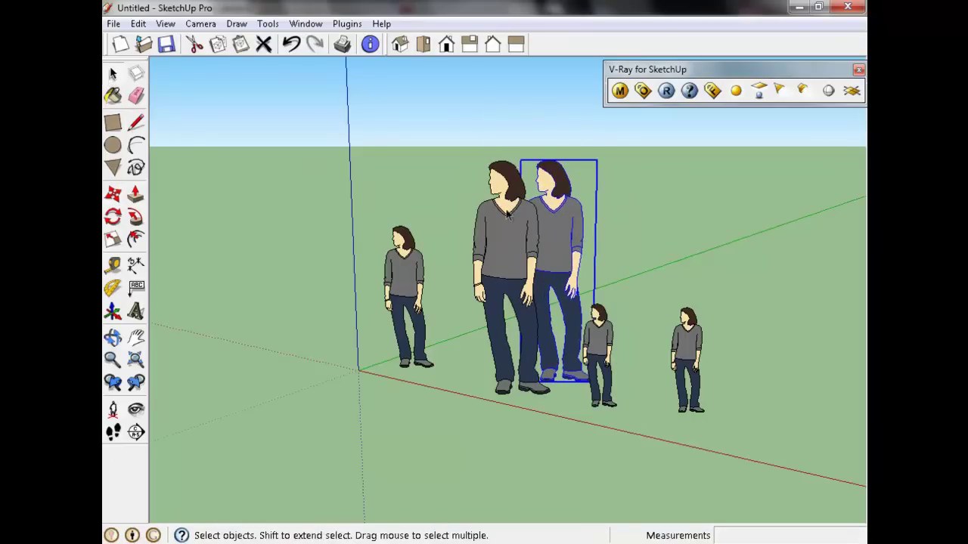
click(138, 24)
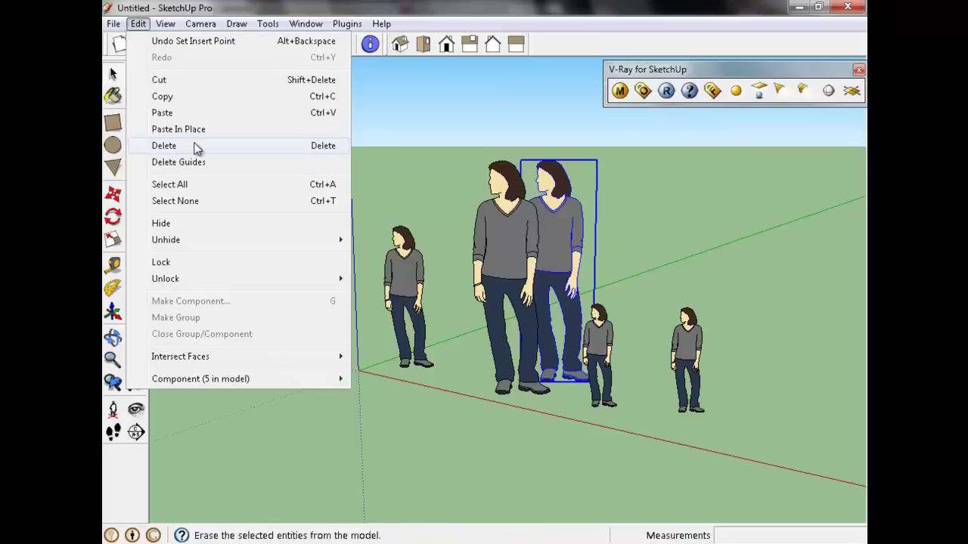
click(679, 265)
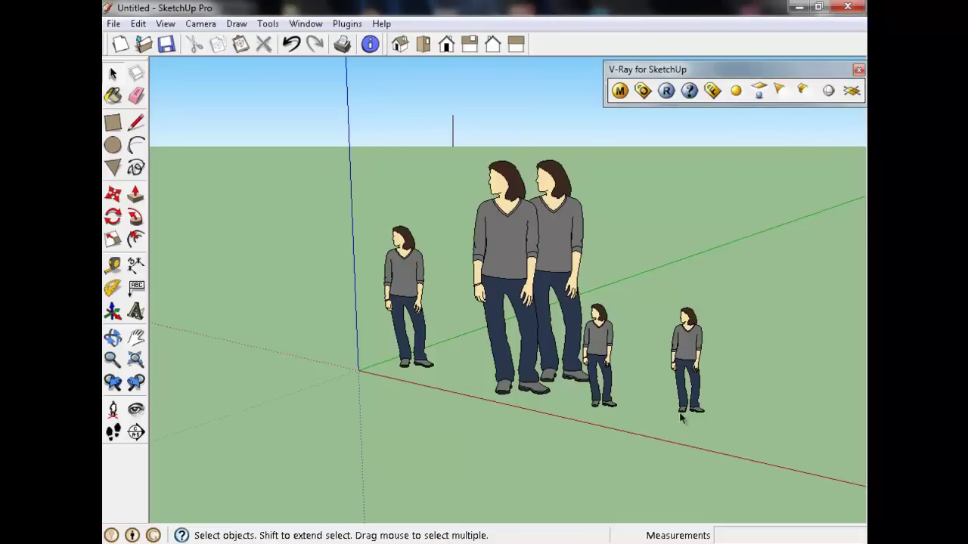
drag(532, 261, 731, 447)
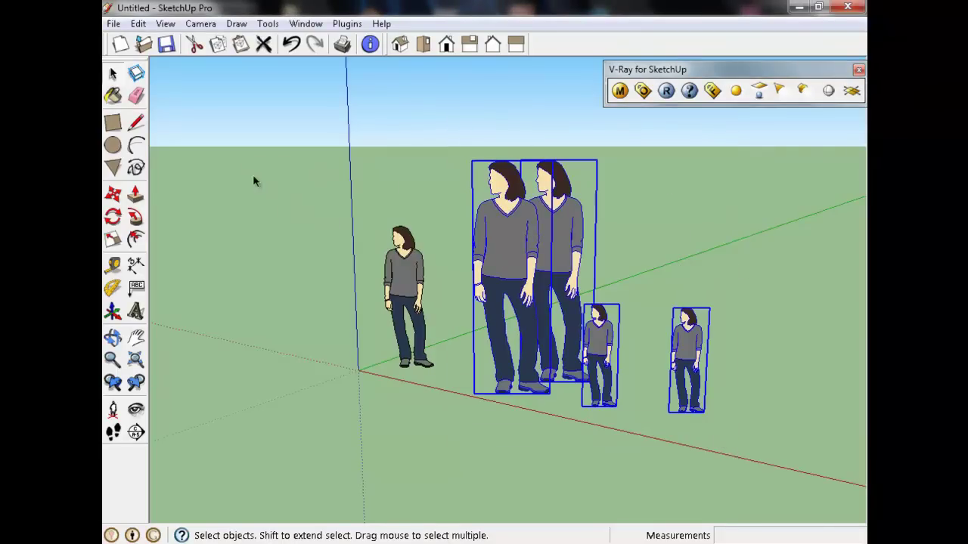
click(264, 51)
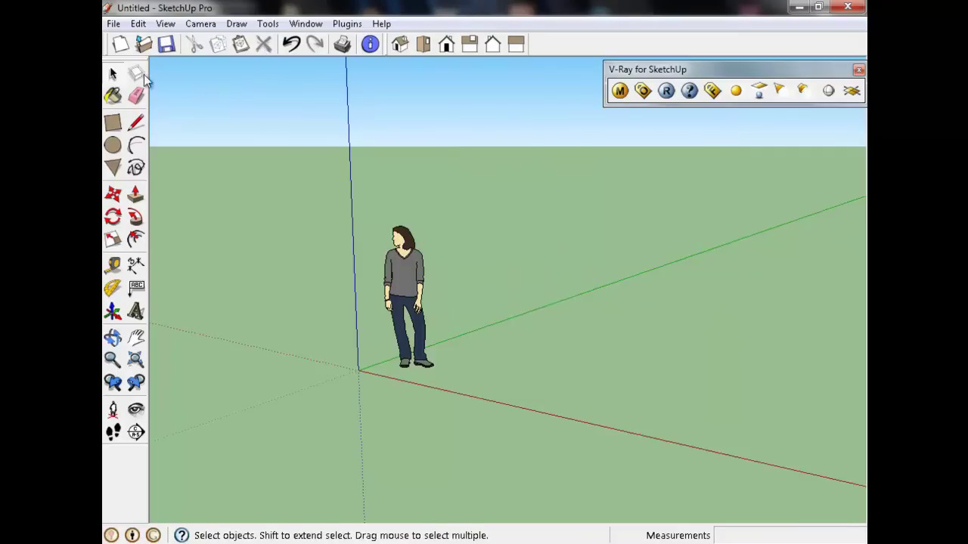
click(139, 27)
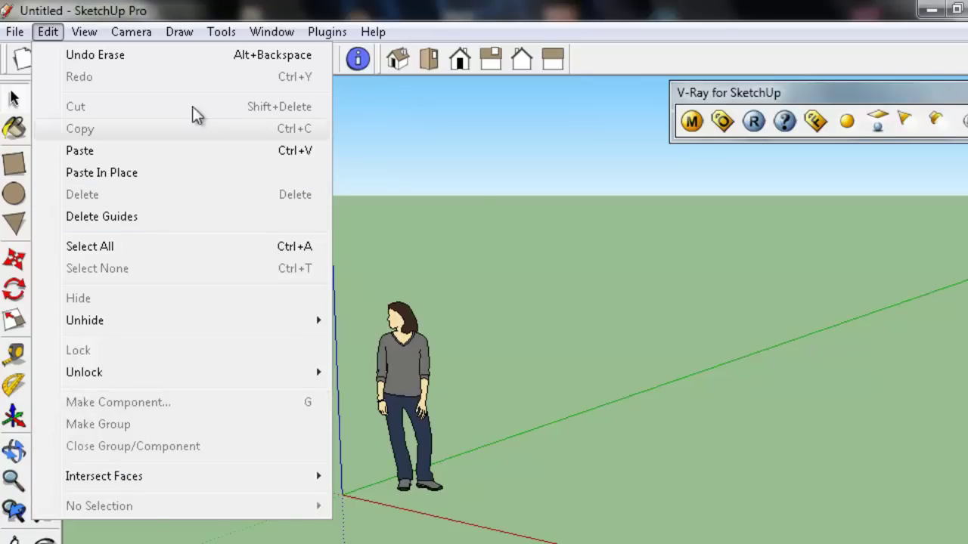
click(434, 267)
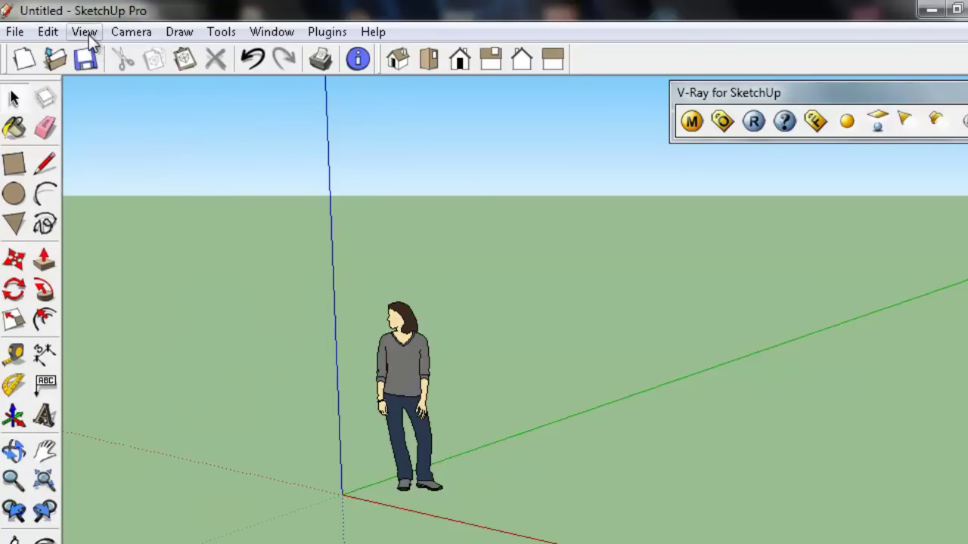
click(86, 34)
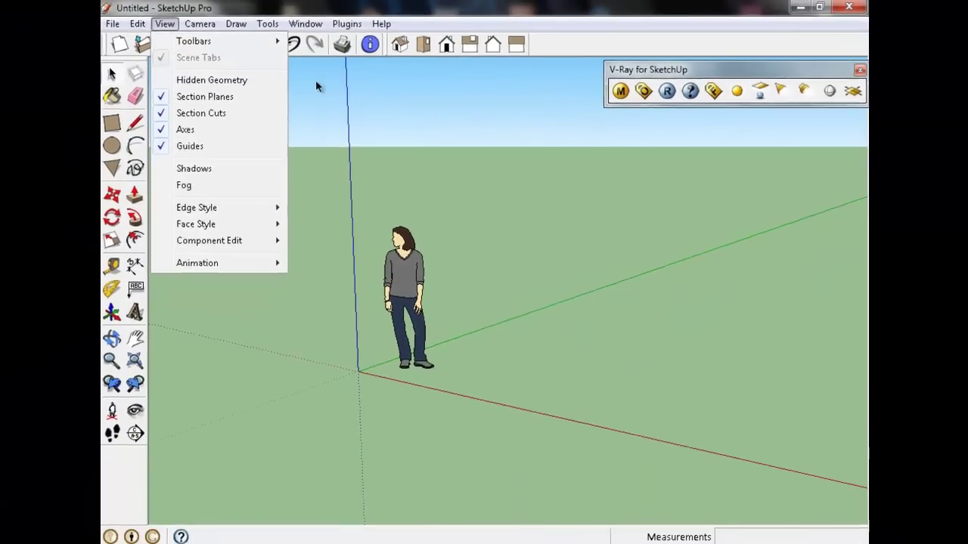
click(316, 79)
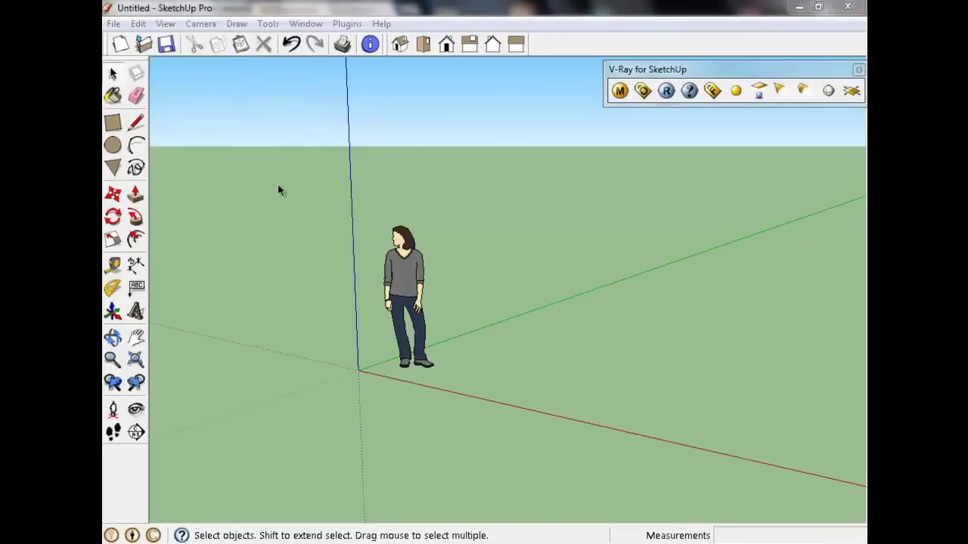
click(165, 23)
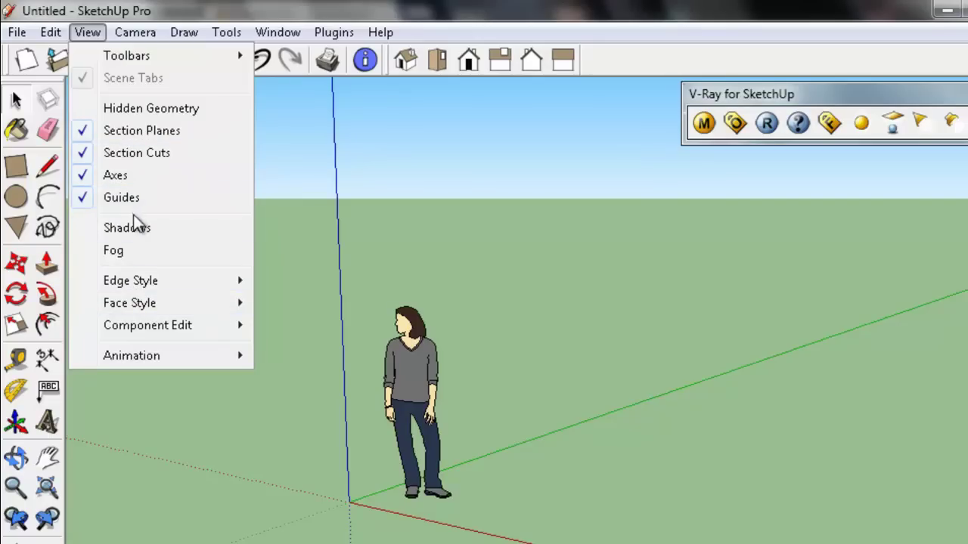
click(527, 416)
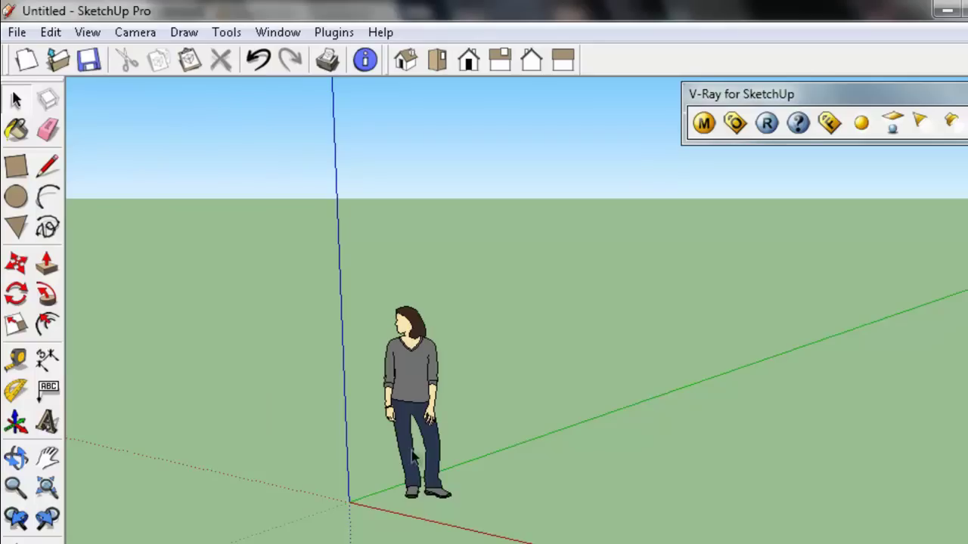
click(87, 32)
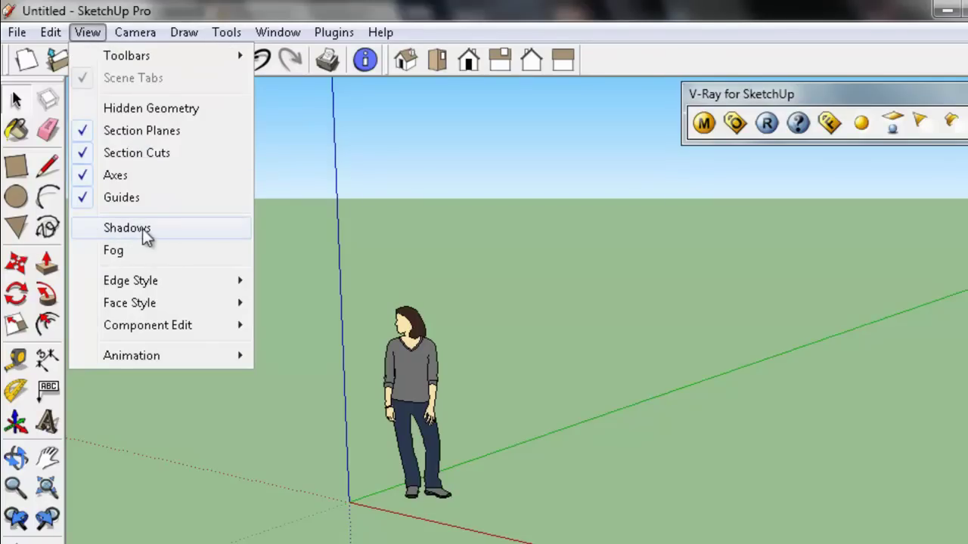
click(89, 228)
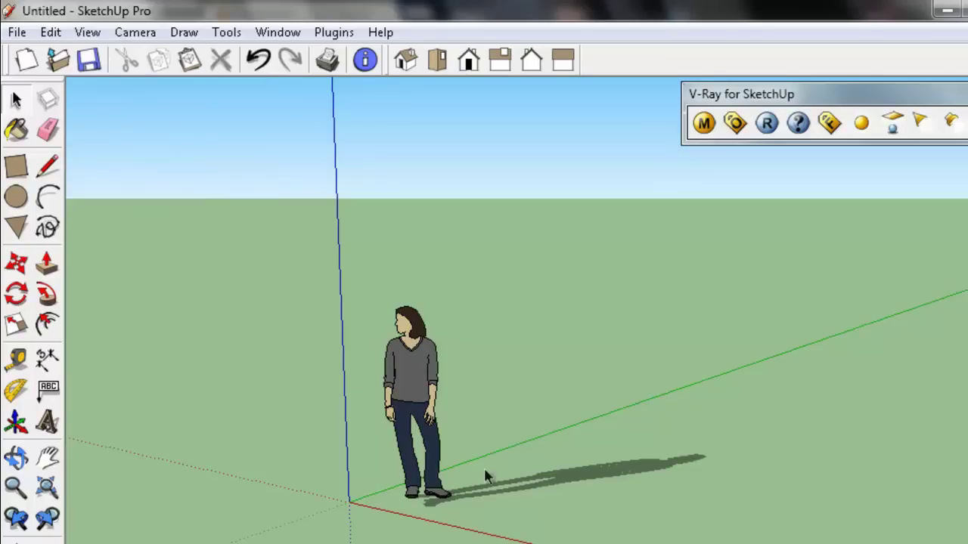
mouse_move(617, 451)
middle_down()
mouse_move(531, 449)
mouse_move(361, 492)
mouse_move(383, 461)
mouse_move(637, 446)
mouse_move(605, 453)
mouse_move(422, 422)
middle_up()
click(85, 33)
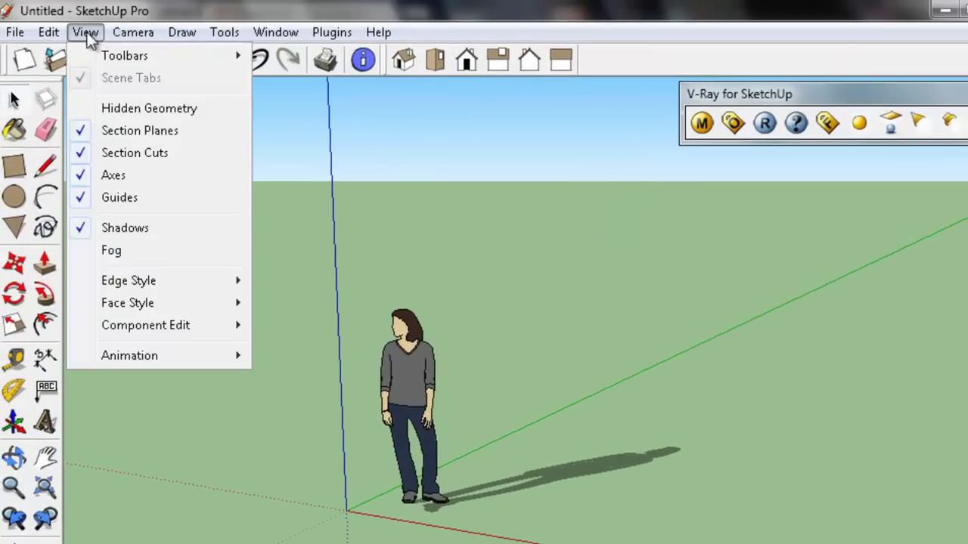
click(79, 228)
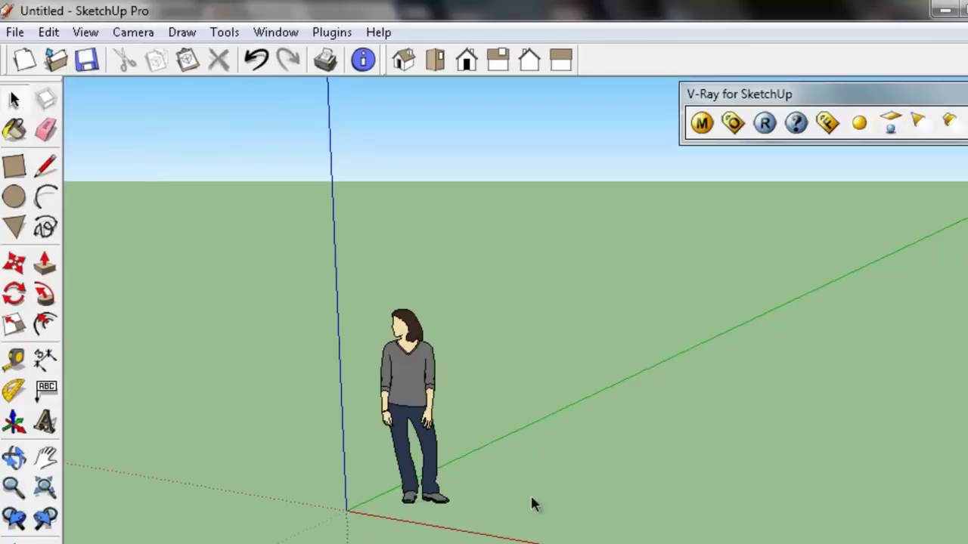
click(86, 33)
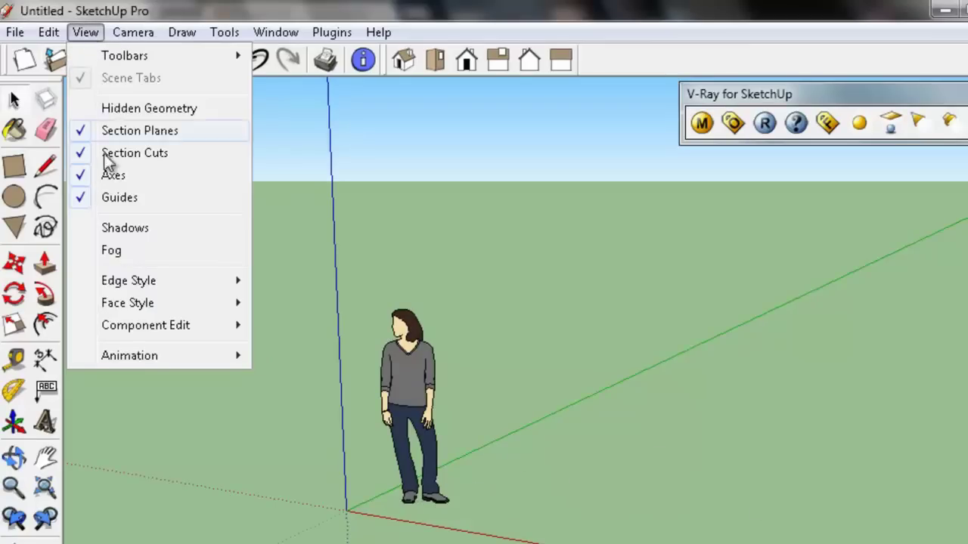
click(103, 251)
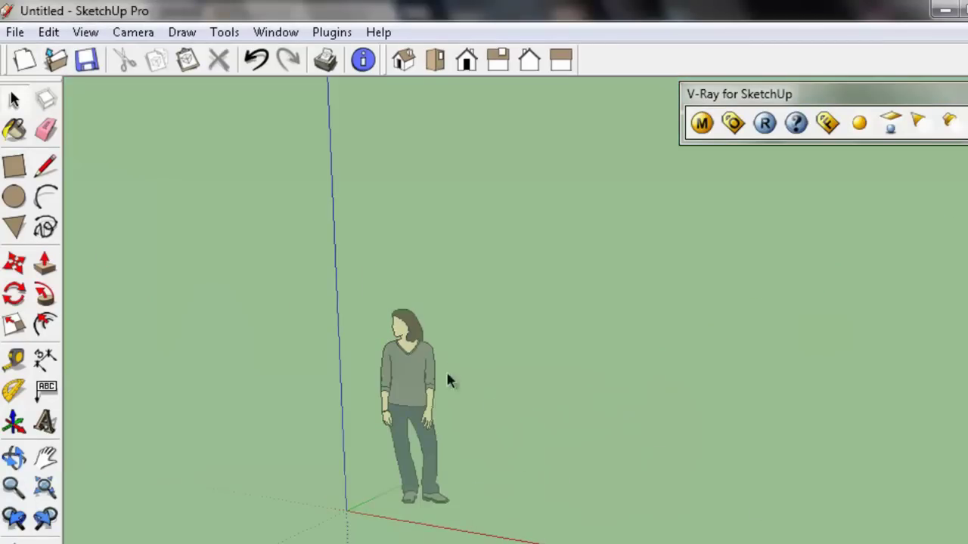
middle_drag(518, 446, 579, 440)
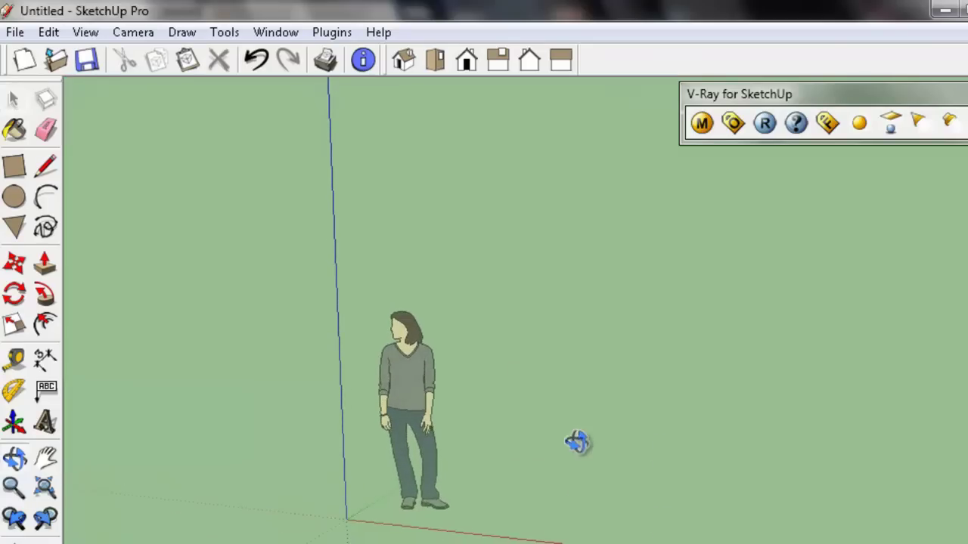
click(84, 35)
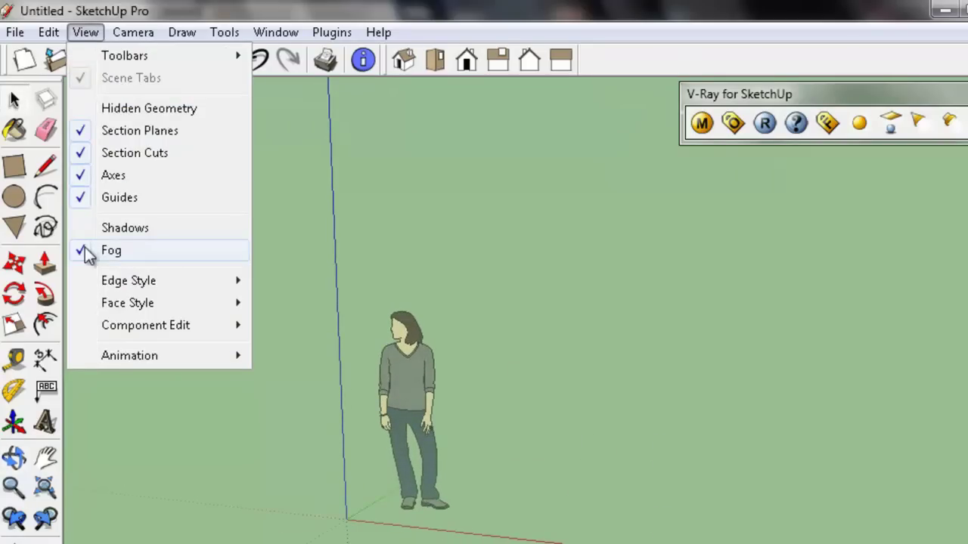
click(84, 248)
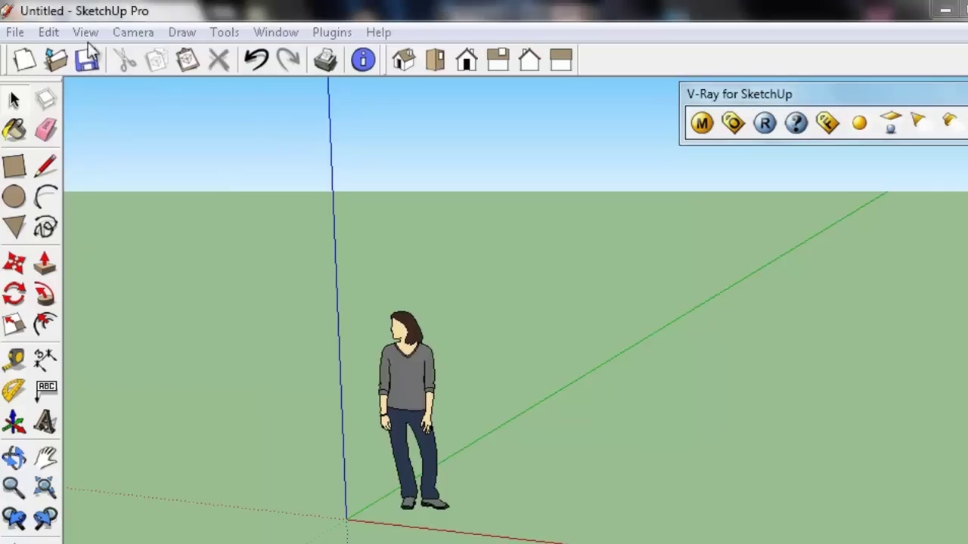
click(83, 33)
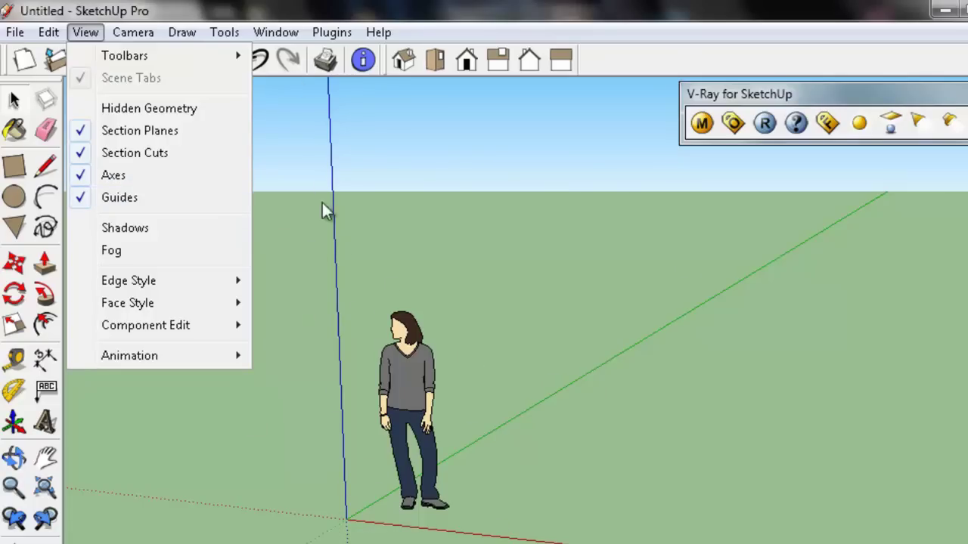
click(102, 178)
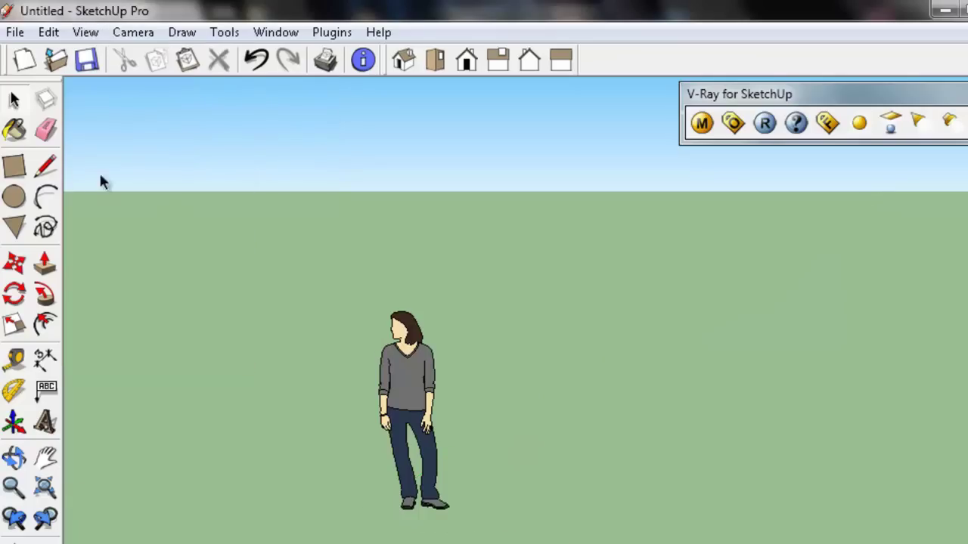
click(86, 32)
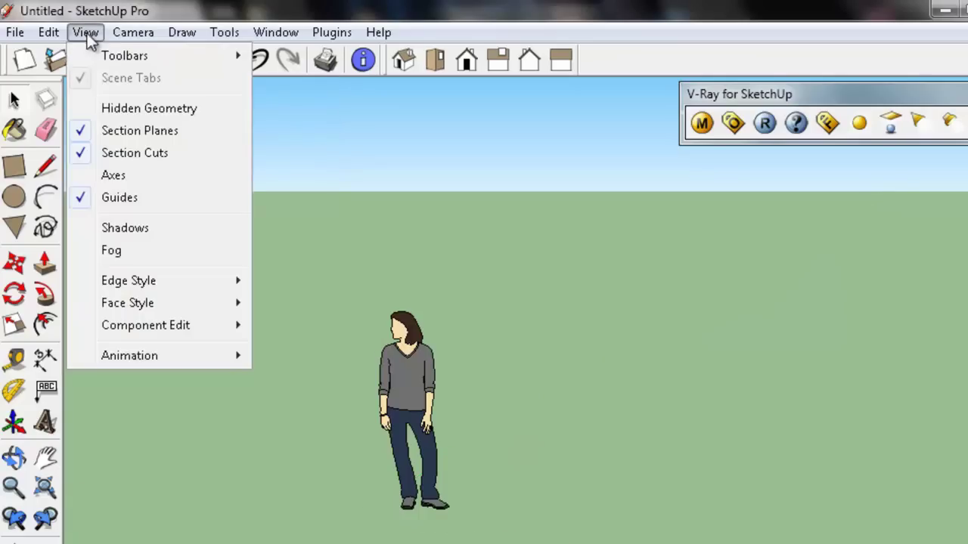
click(90, 182)
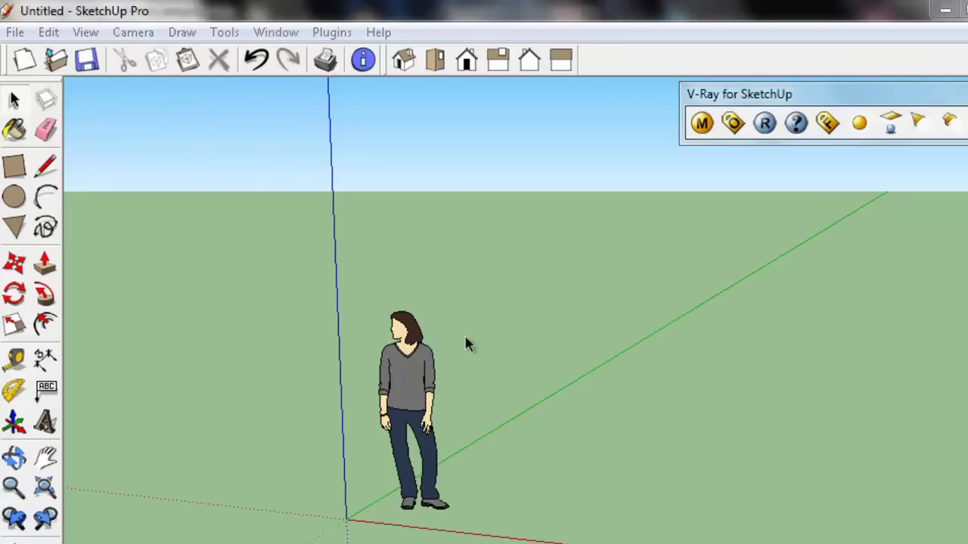
- Create a vertical Tape Measure guide running down the figure's height
click(47, 34)
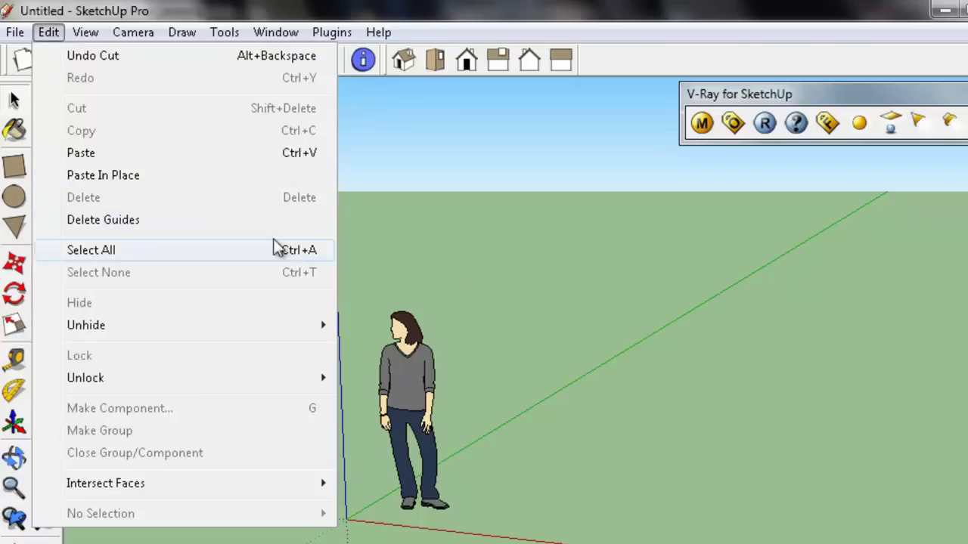
click(462, 291)
click(14, 360)
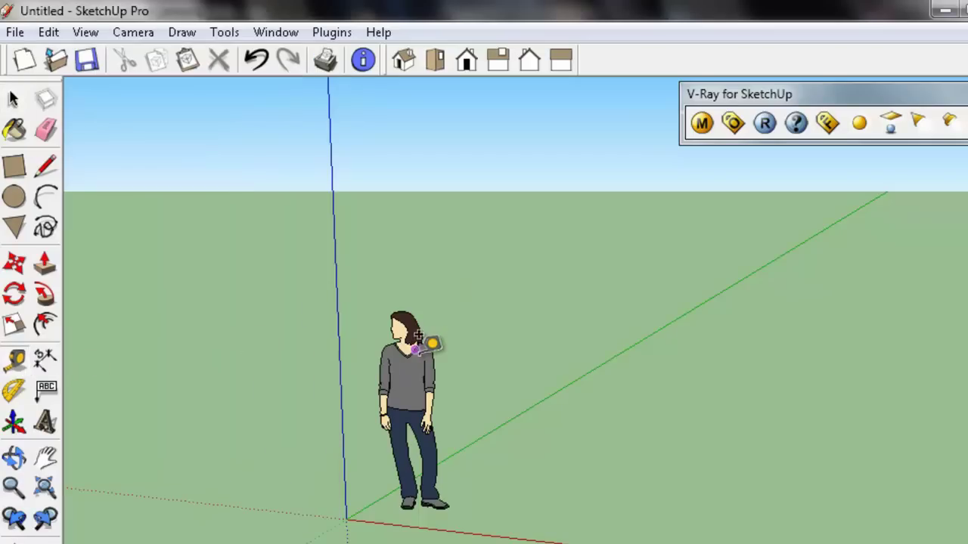
click(406, 301)
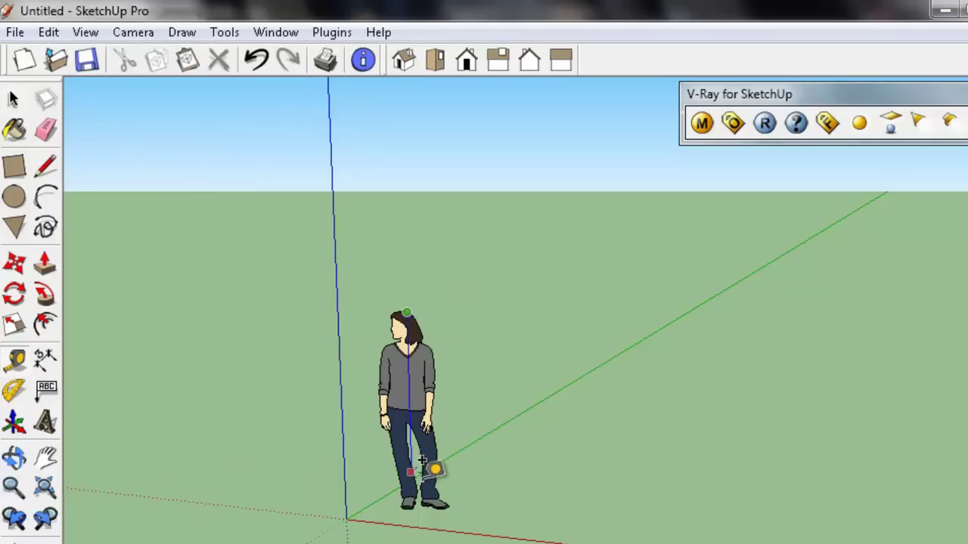
click(422, 488)
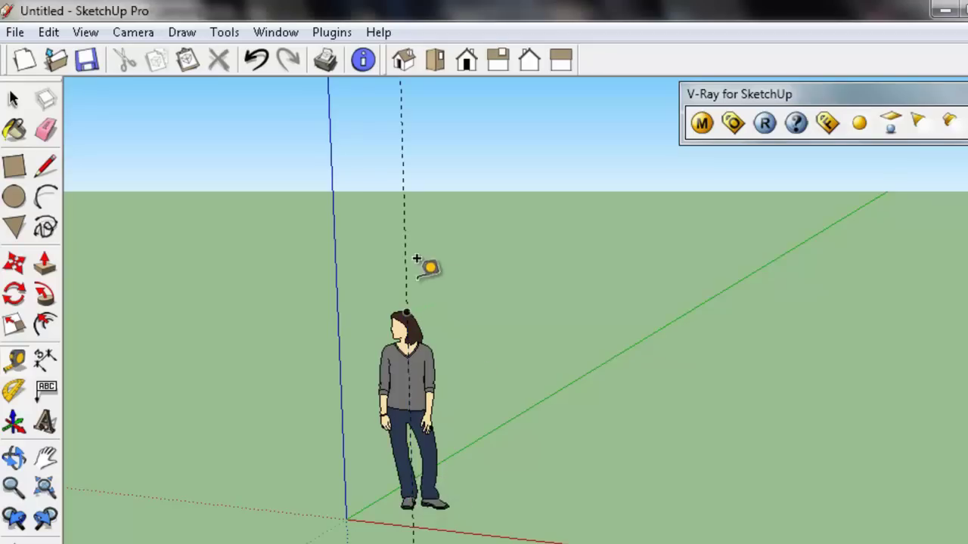
click(405, 189)
- Hide the guides with View > Guides and then show them again
click(48, 33)
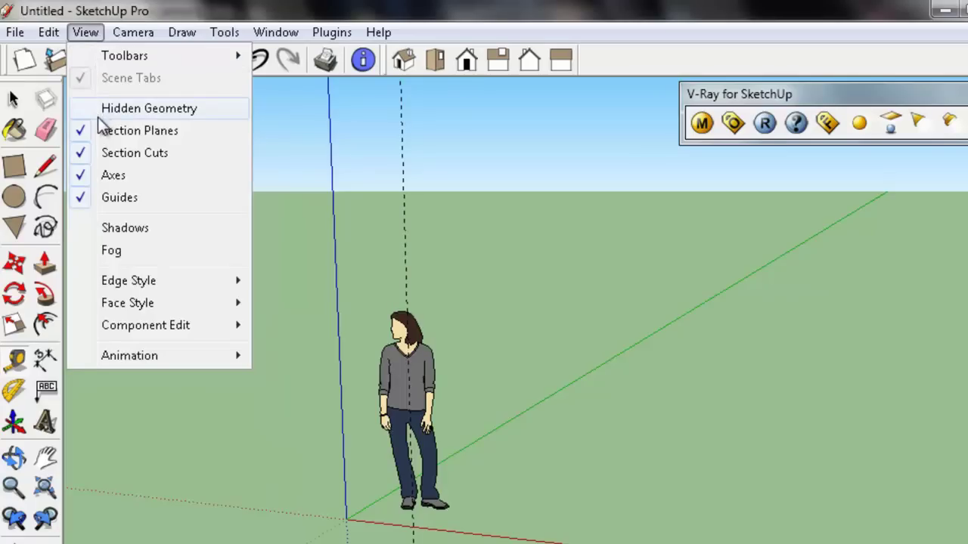
click(83, 197)
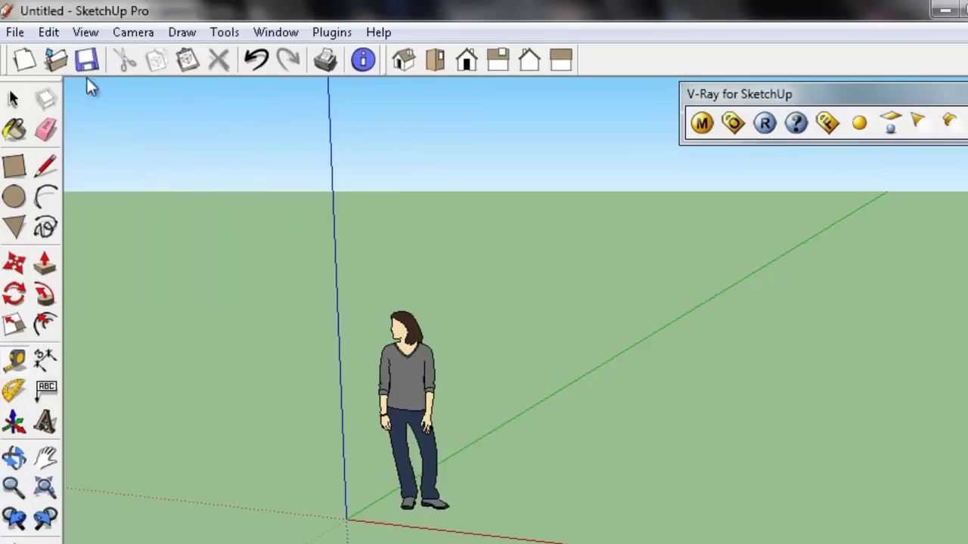
click(83, 32)
click(103, 197)
- Delete all guide lines with Edit > Delete Guides and return to the Select tool
click(85, 32)
mouse_move(48, 32)
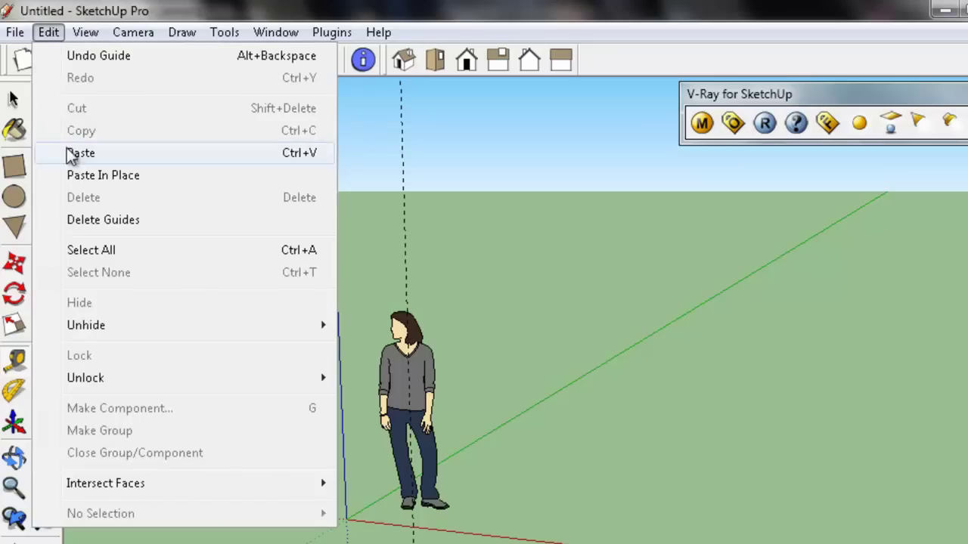
click(82, 220)
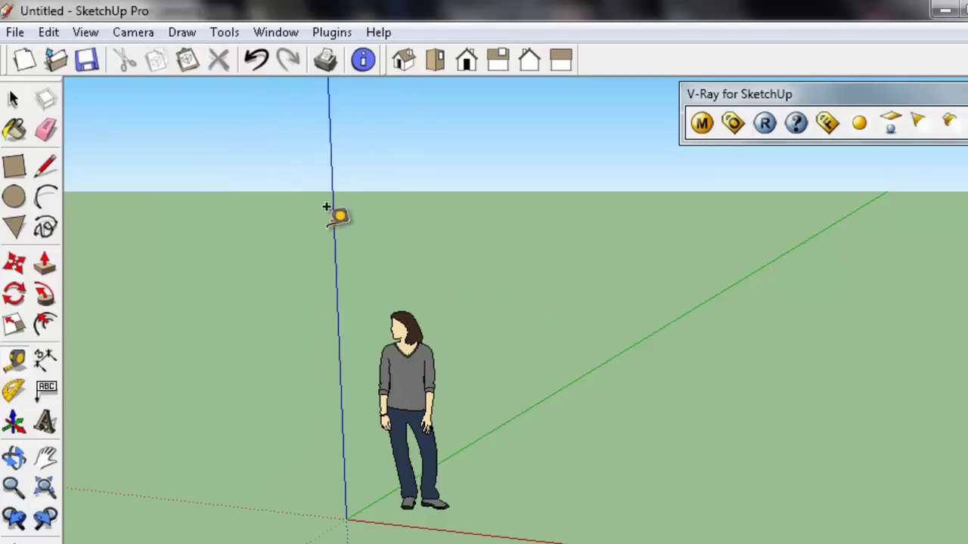
click(14, 98)
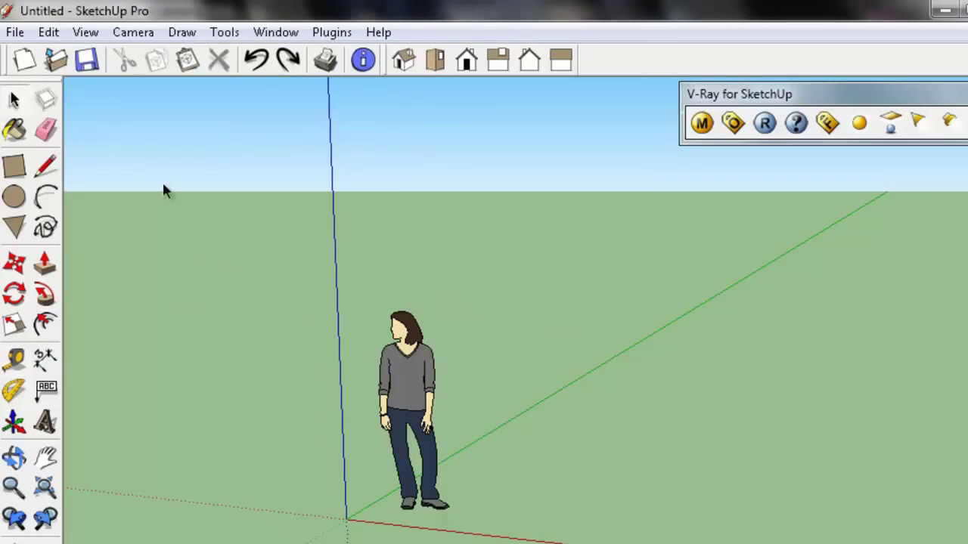
click(85, 34)
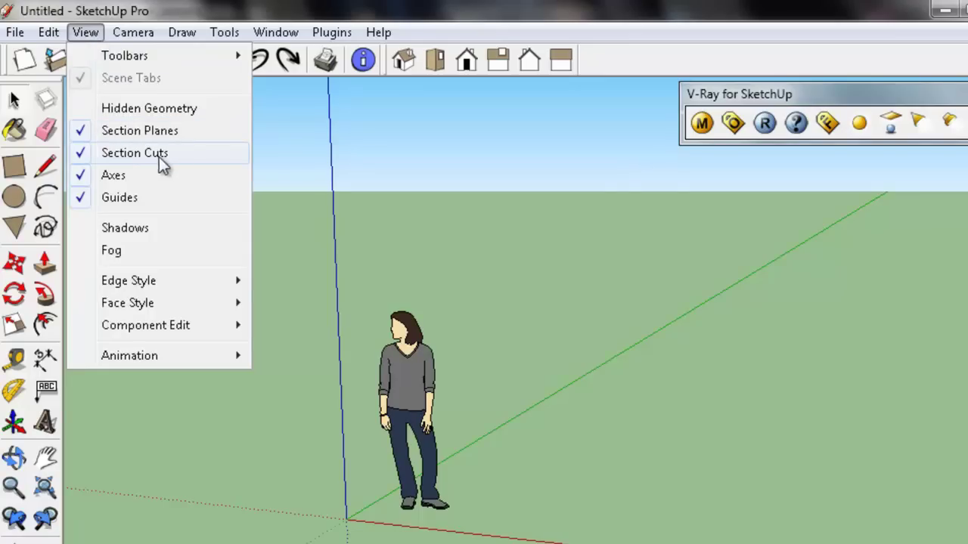
- Turn on the Sections toolbar
click(282, 136)
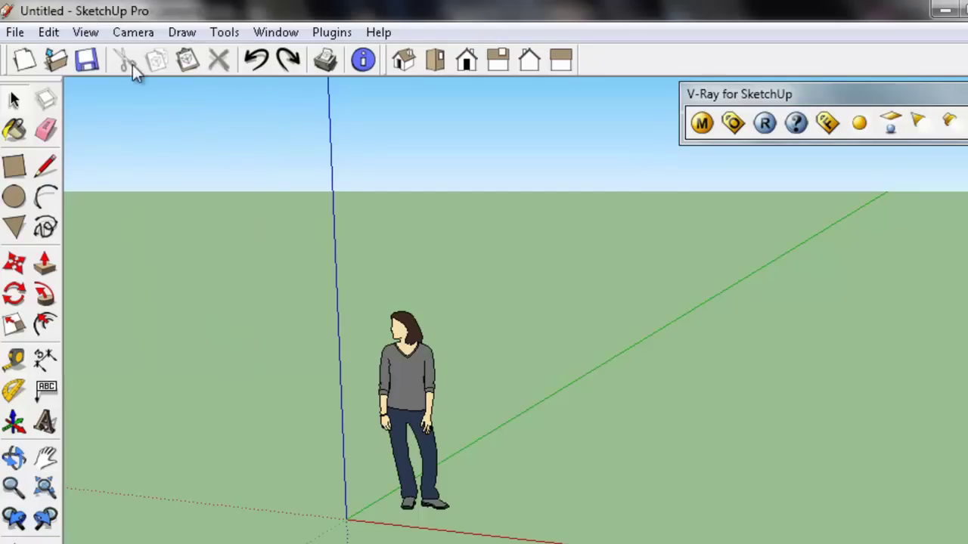
click(47, 33)
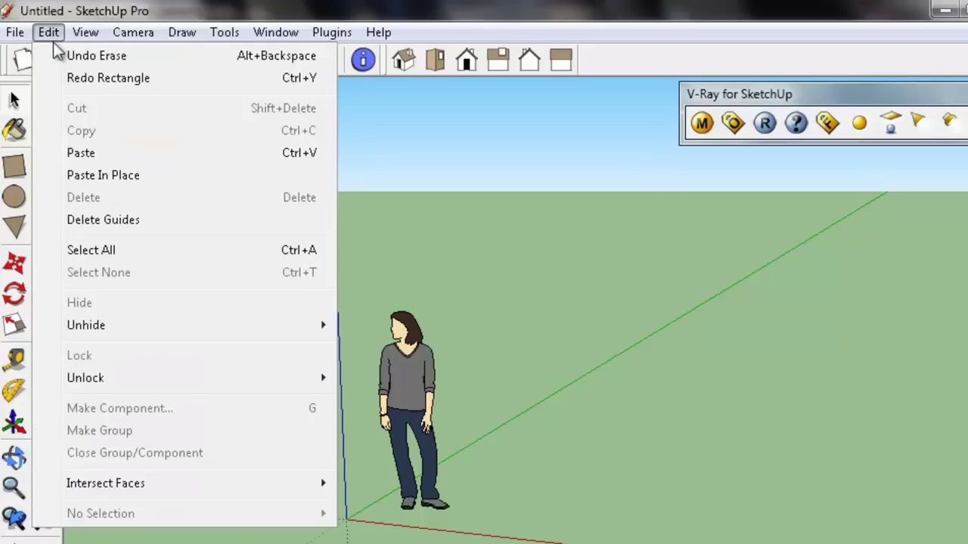
mouse_move(125, 55)
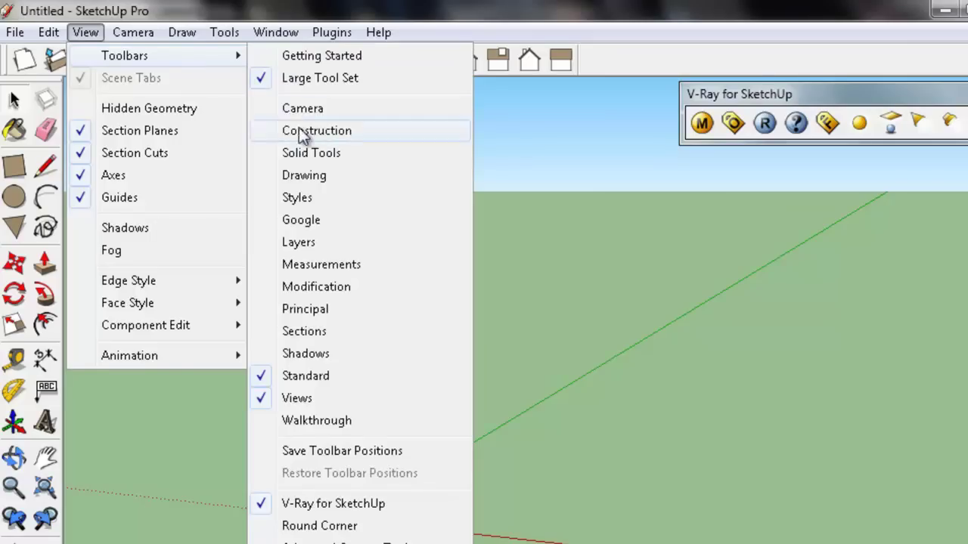
click(340, 331)
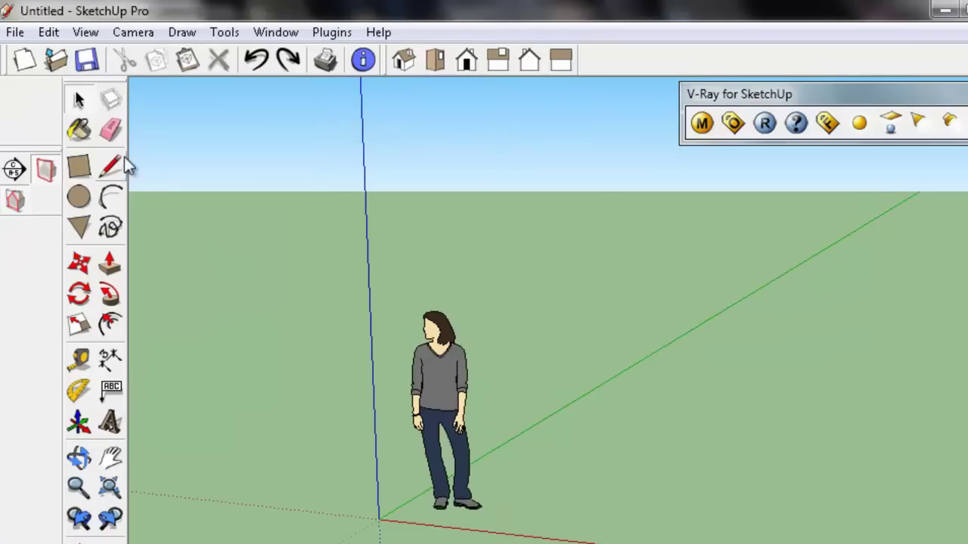
- Draw a rectangle on the ground right of the figure and push/pull it up into a box
click(81, 168)
click(621, 446)
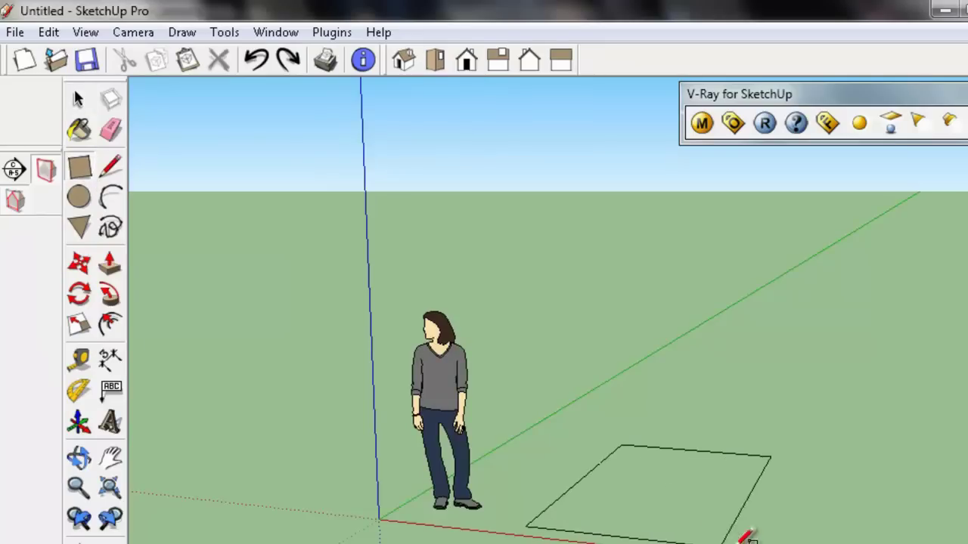
click(793, 538)
click(109, 263)
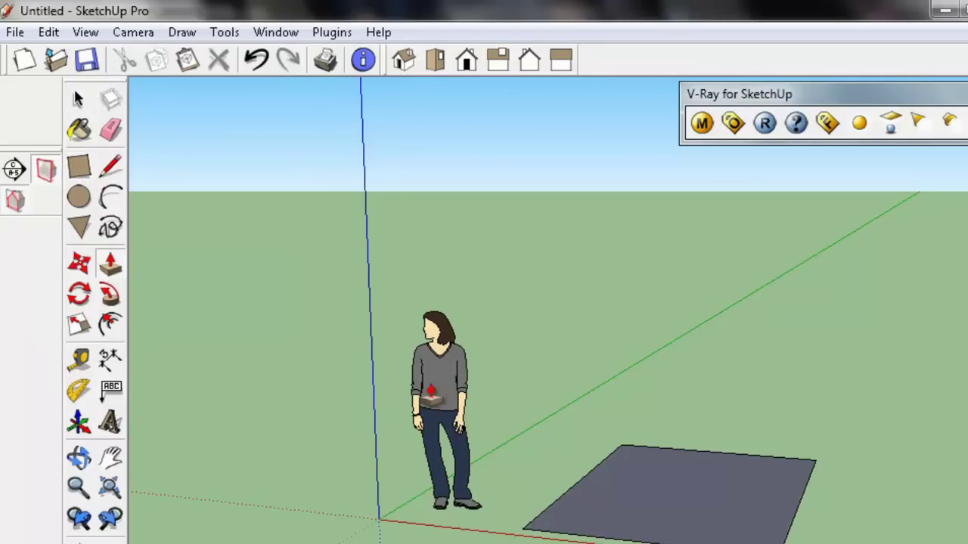
drag(650, 495, 655, 443)
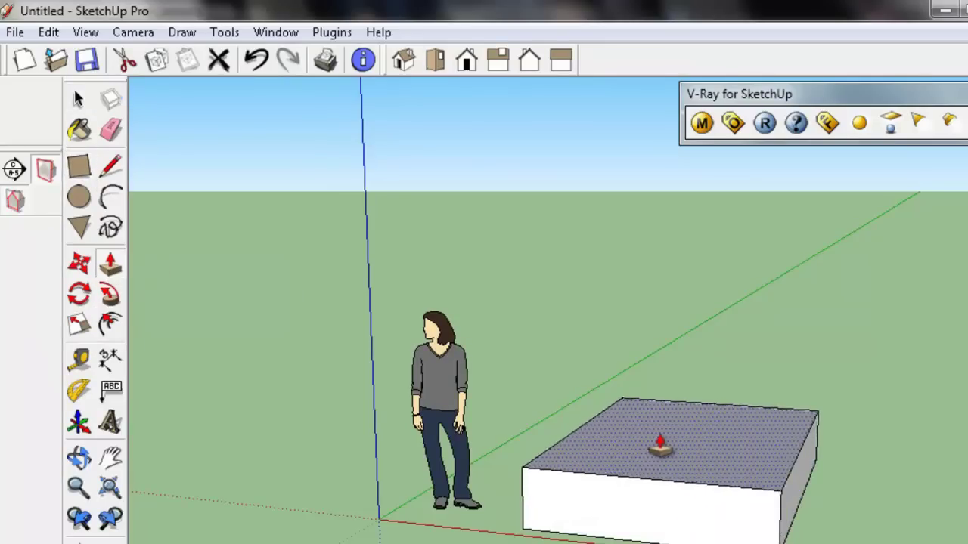
click(13, 167)
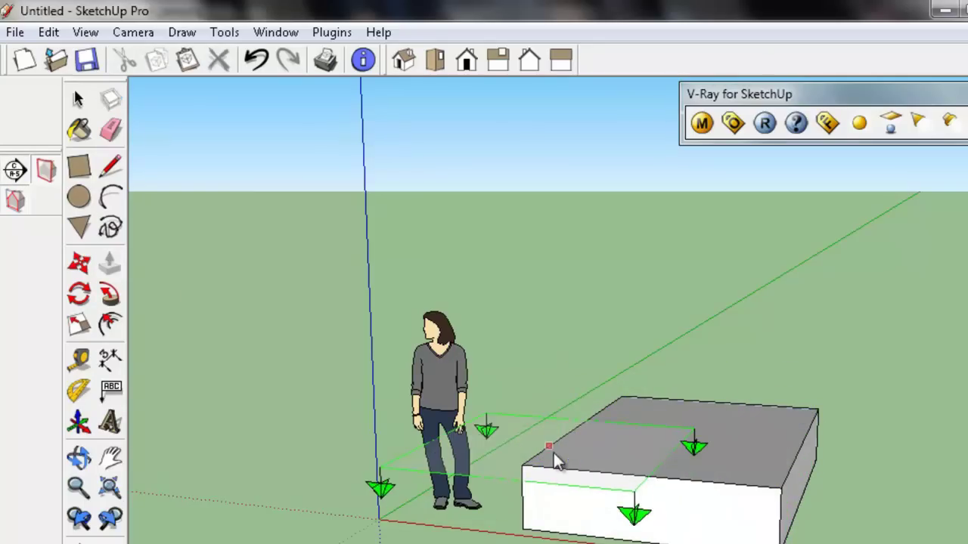
- Place a horizontal section plane through the scene and briefly toggle its display
click(521, 434)
key(p)
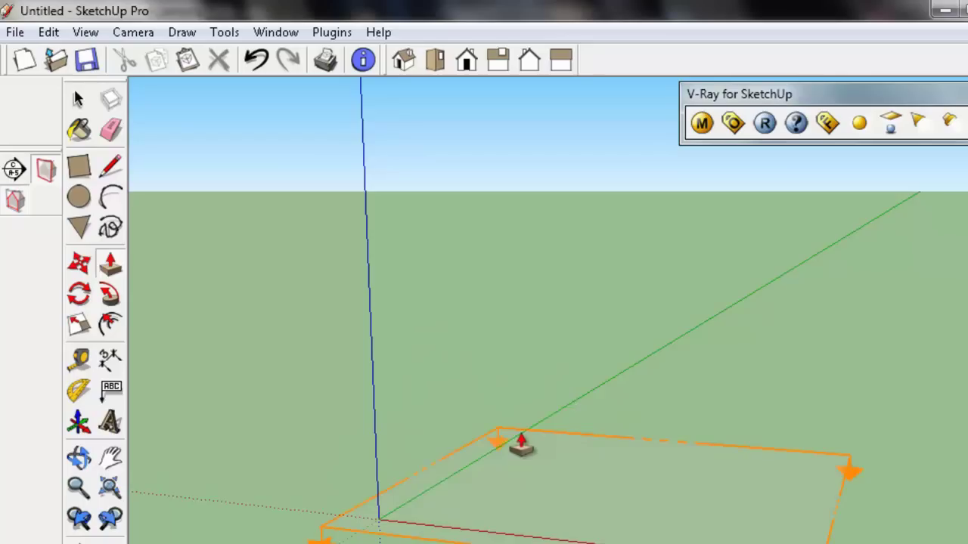
click(45, 169)
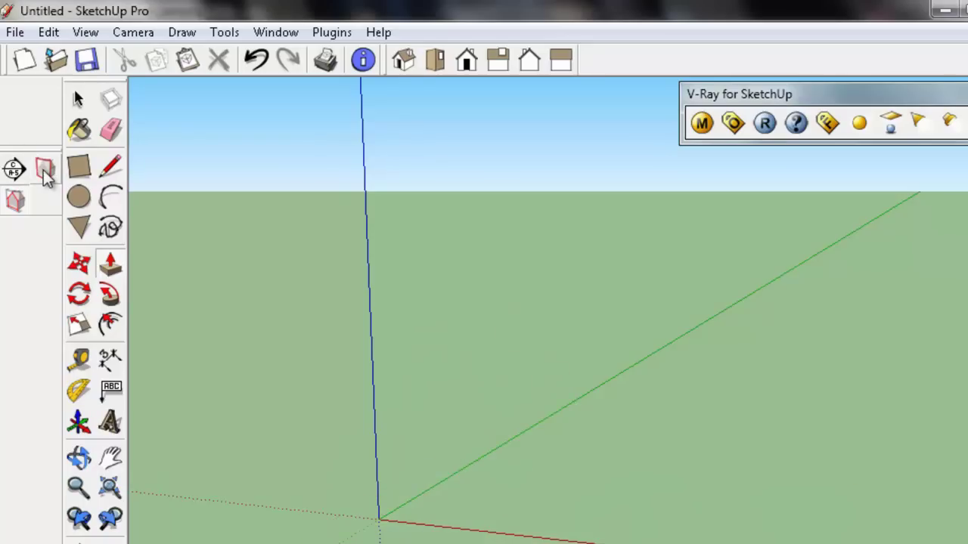
click(13, 205)
click(44, 169)
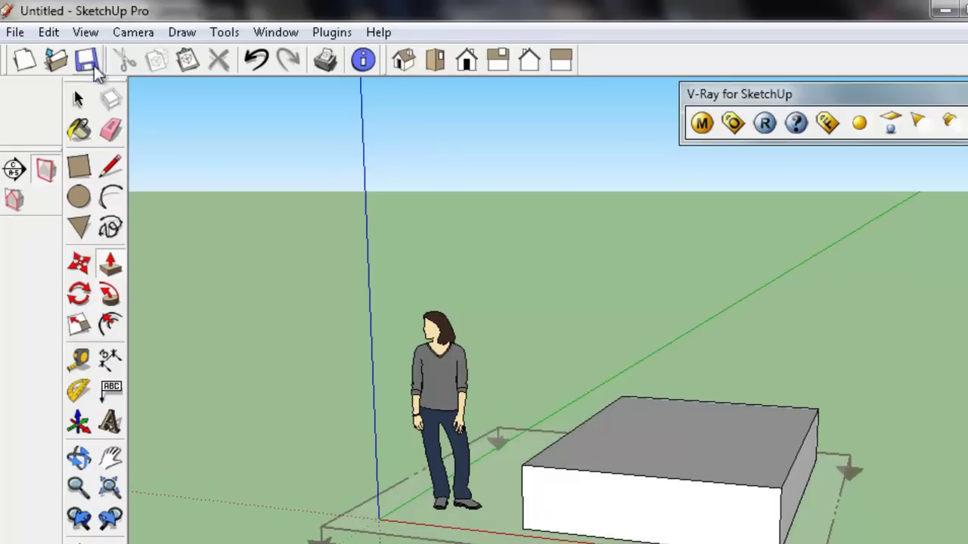
- Toggle View > Section Planes and Section Cuts repeatedly, leaving both turned on
click(99, 37)
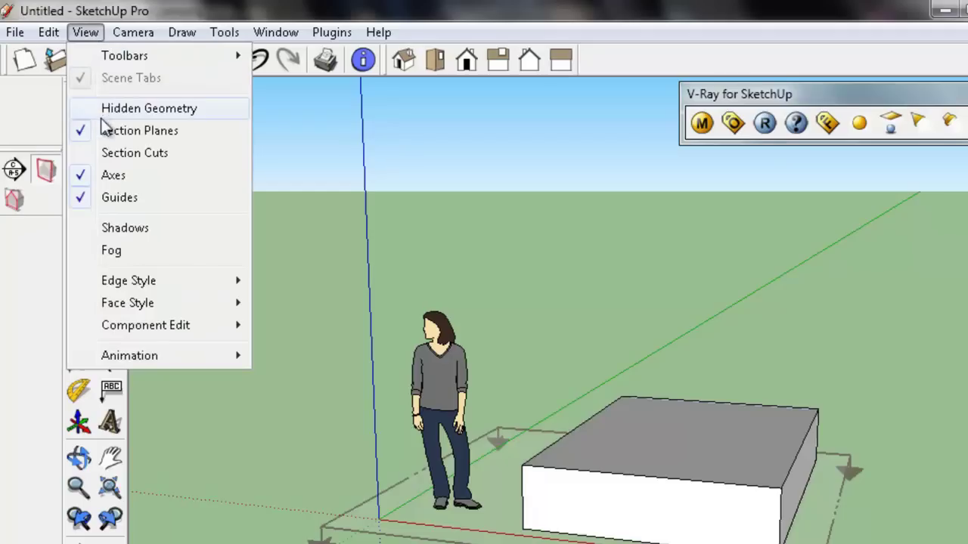
click(85, 153)
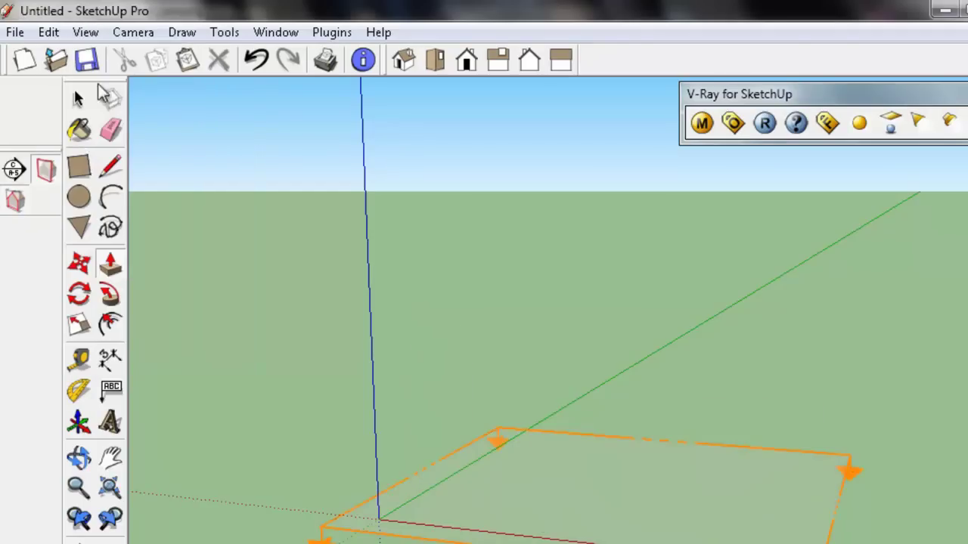
click(86, 32)
click(83, 133)
click(85, 32)
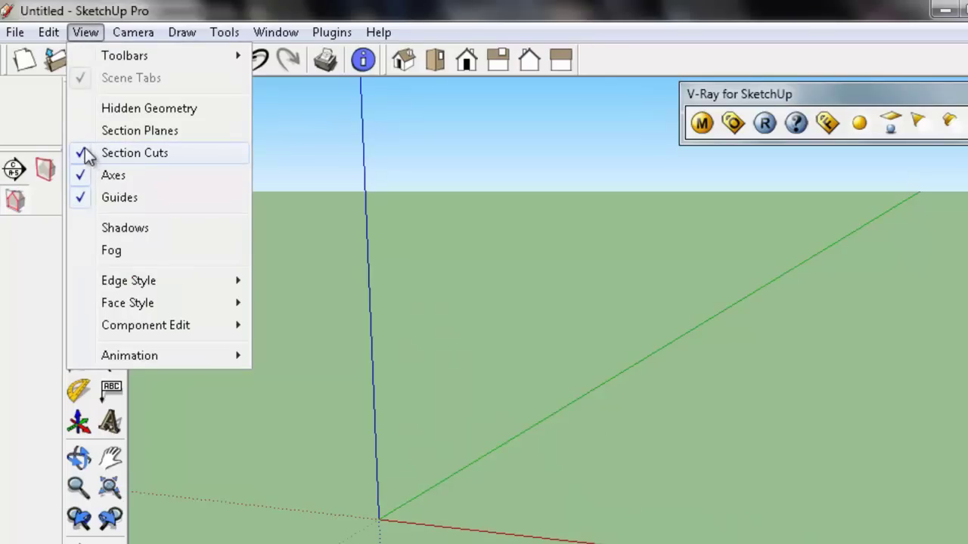
click(86, 151)
click(85, 32)
click(86, 133)
click(86, 31)
click(86, 153)
click(86, 31)
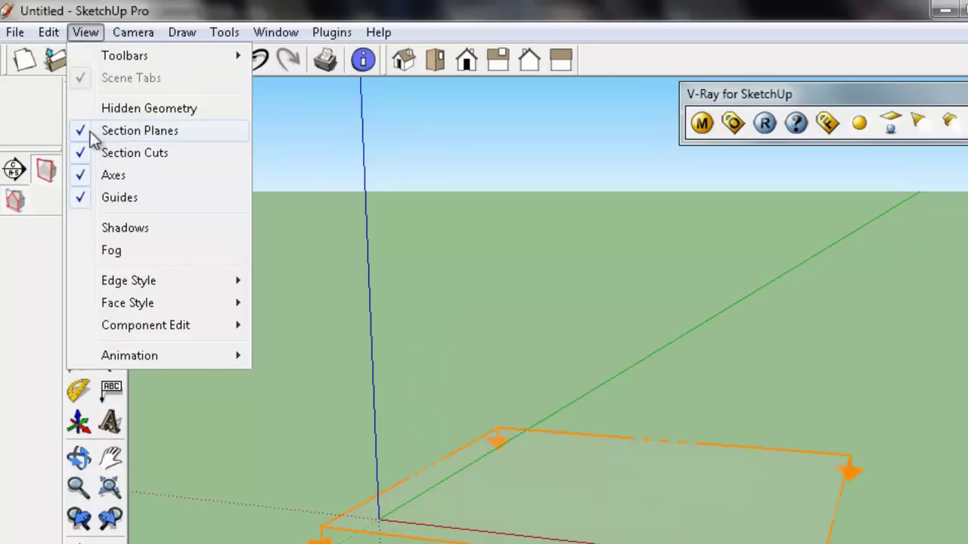
click(81, 134)
click(85, 32)
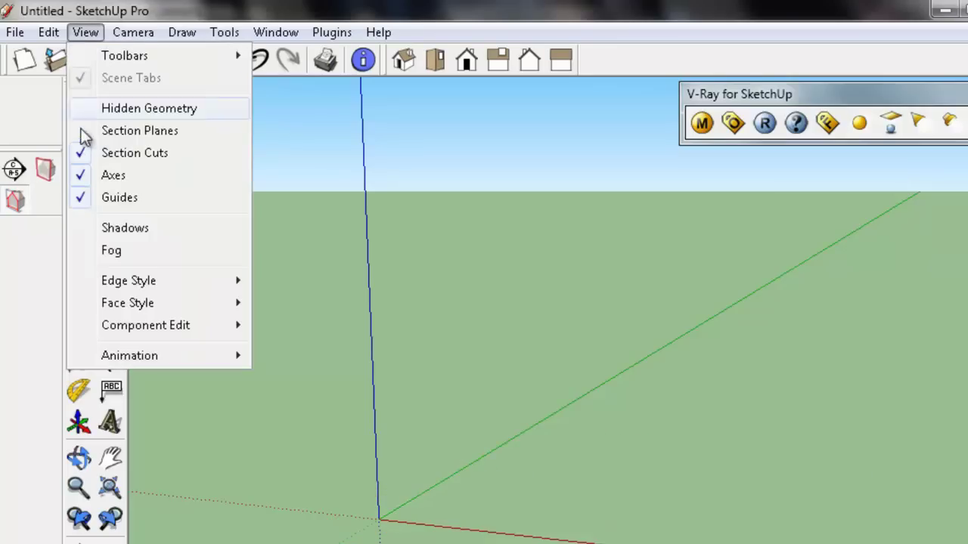
click(86, 131)
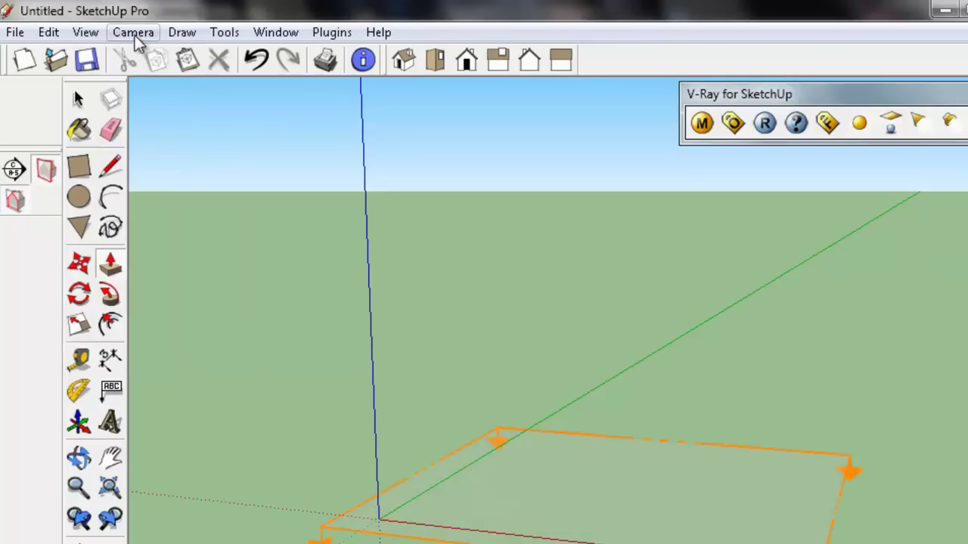
- Turn off the Sections toolbar under View > Toolbars
click(92, 36)
mouse_move(125, 56)
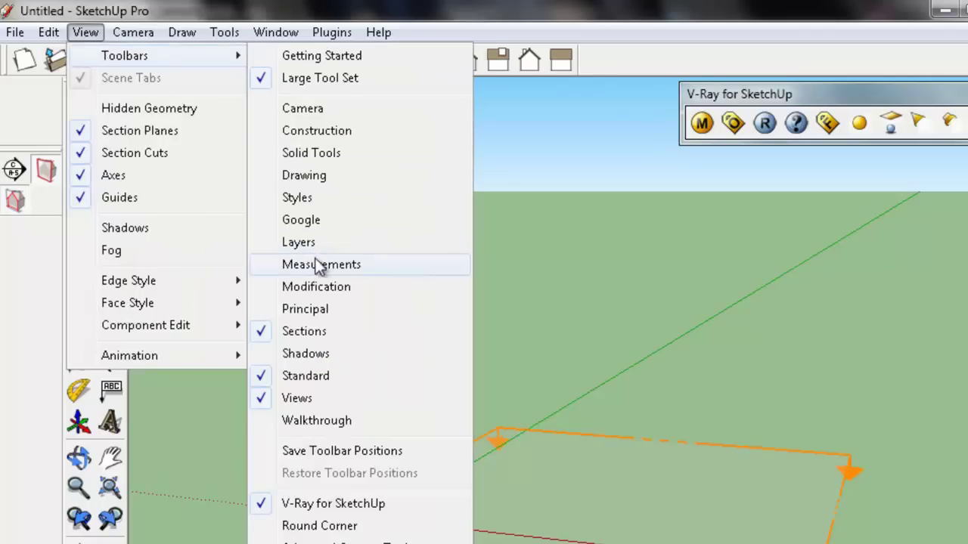
click(309, 331)
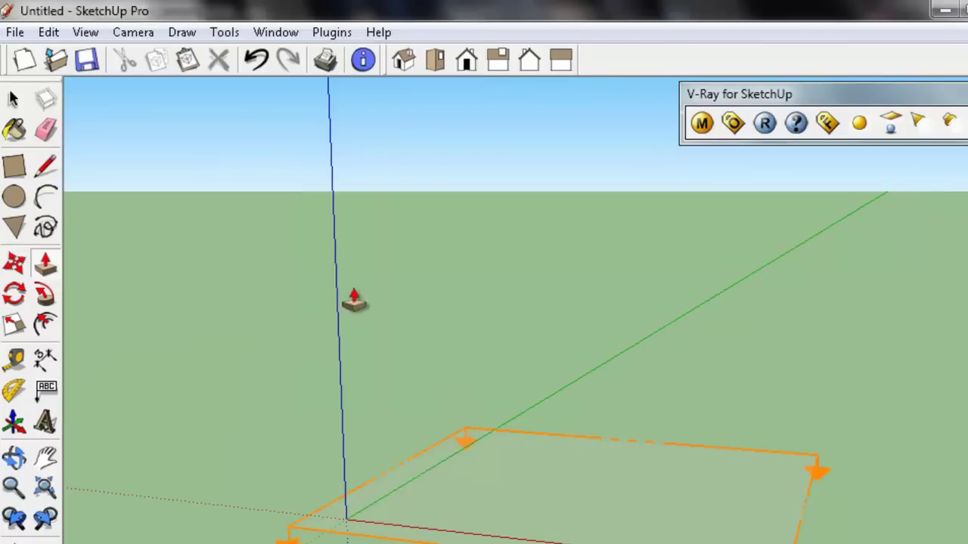
click(23, 36)
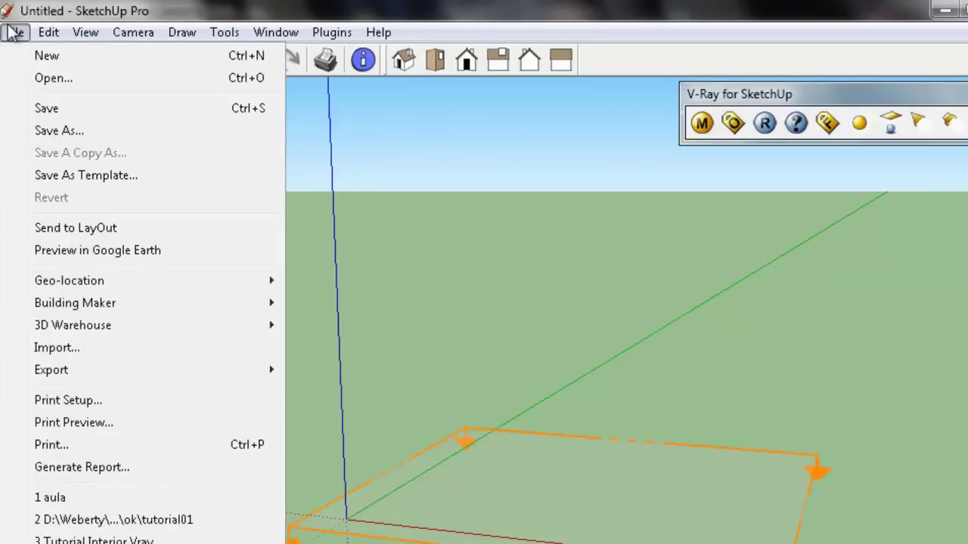
- Start a new model with File > New, answering No to saving, and pick the Select tool
click(34, 56)
click(541, 434)
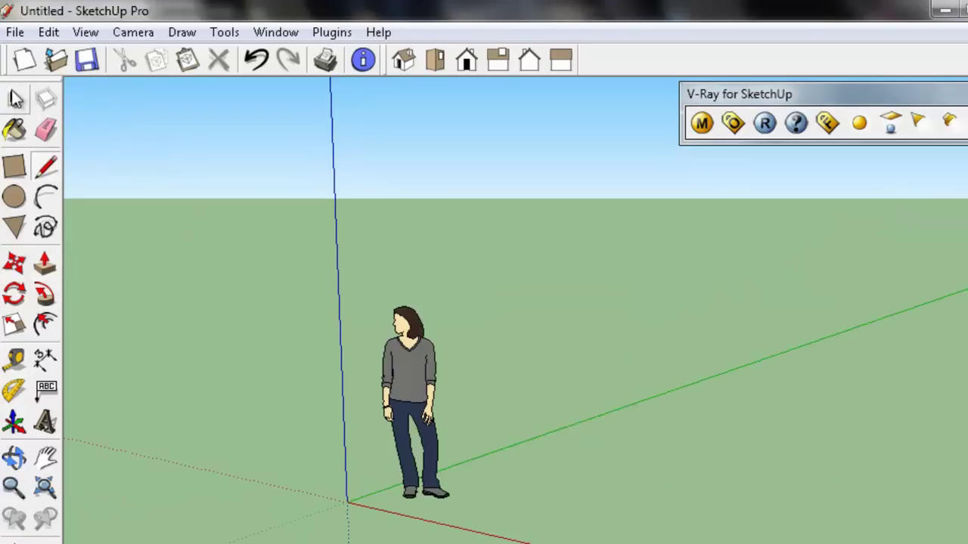
click(13, 101)
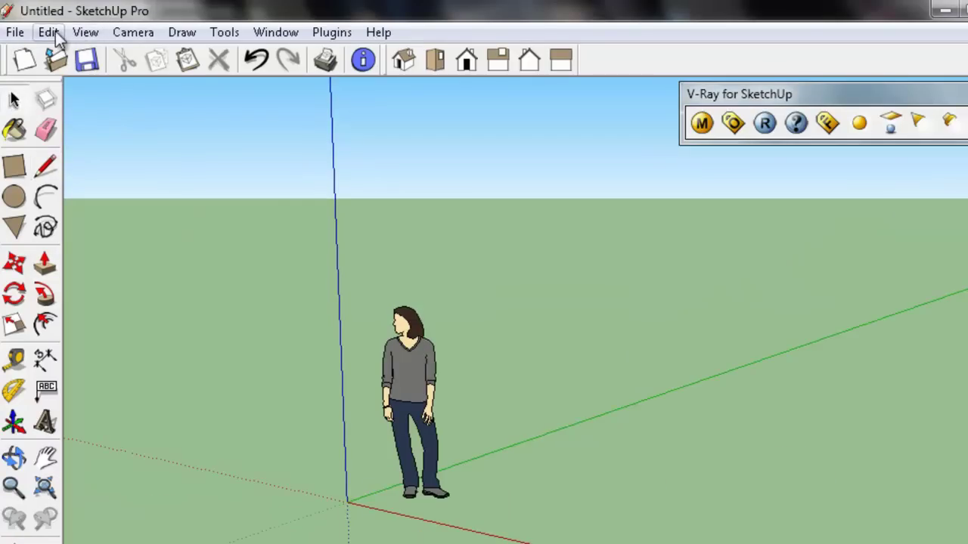
click(55, 31)
mouse_move(85, 32)
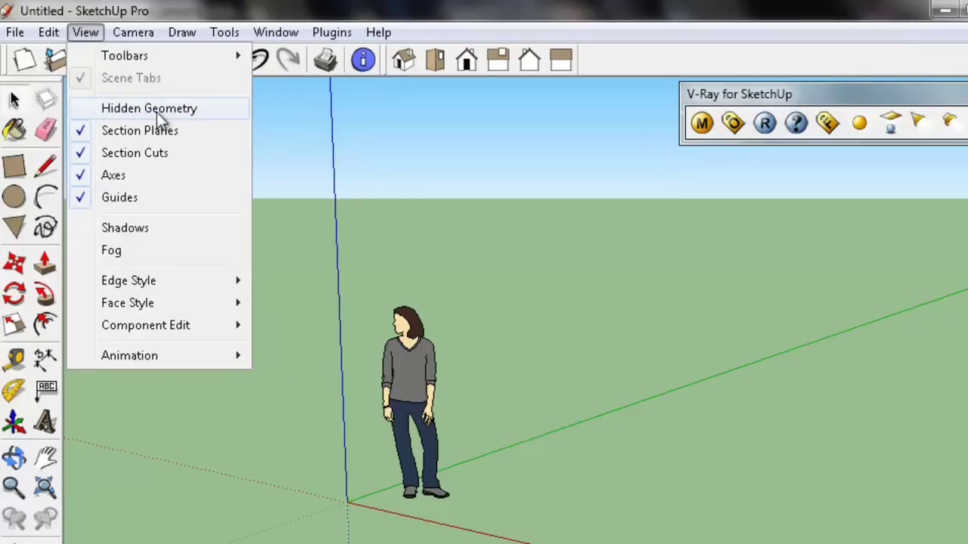
click(17, 170)
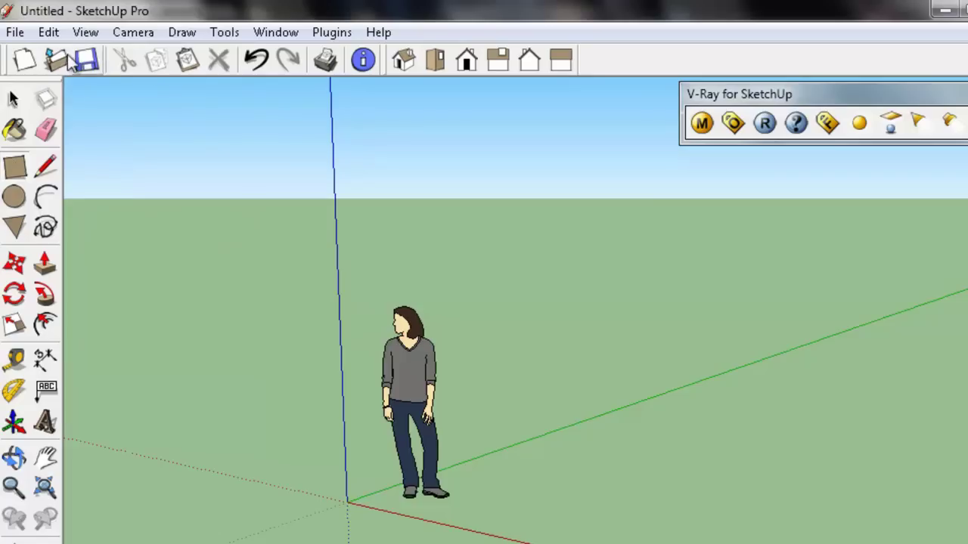
click(16, 100)
- Paste a figure copy right of the original near the green axis, then hide it via Edit > Hide
click(415, 406)
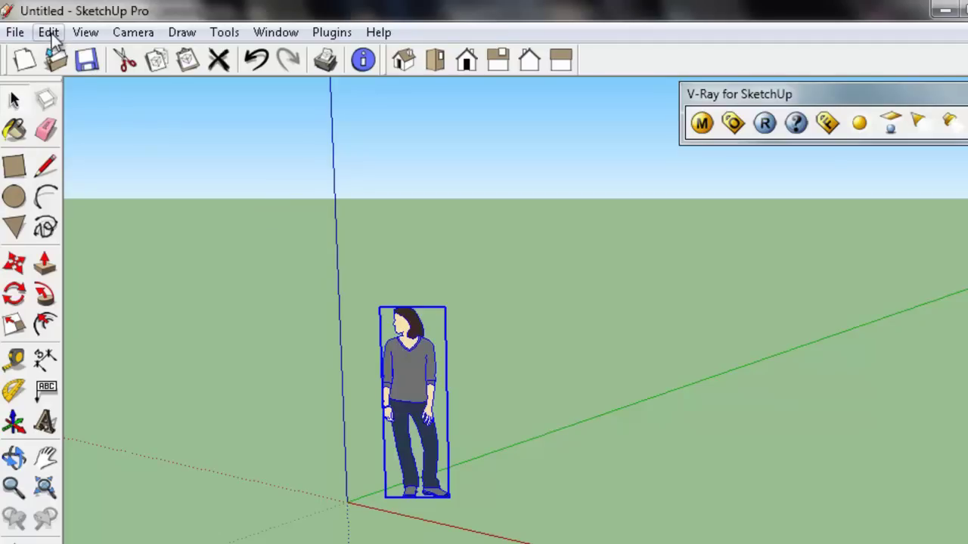
click(162, 63)
click(189, 63)
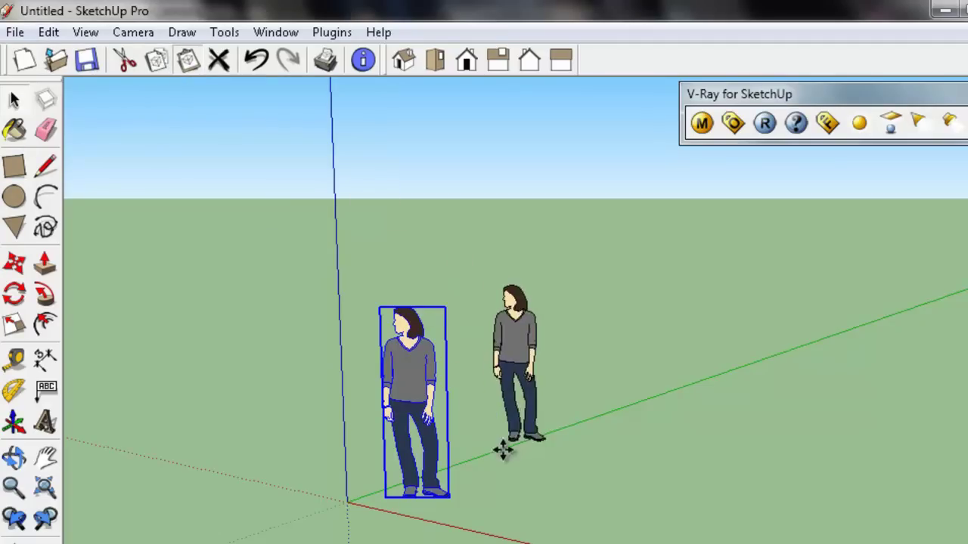
click(505, 530)
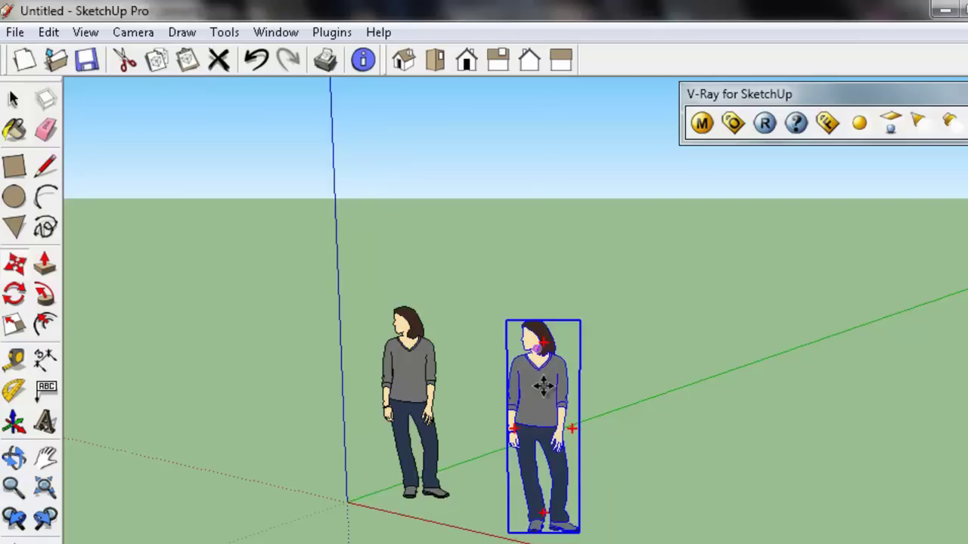
click(48, 33)
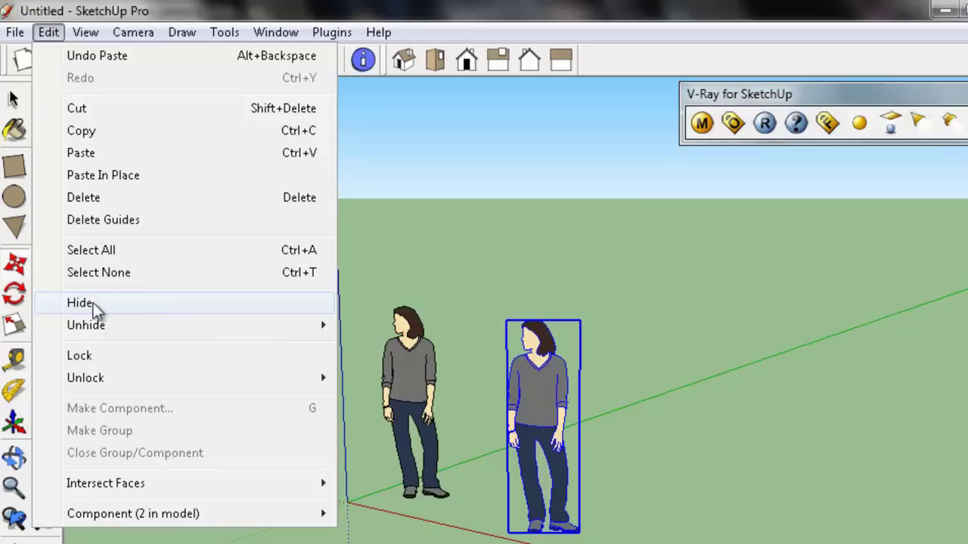
click(151, 314)
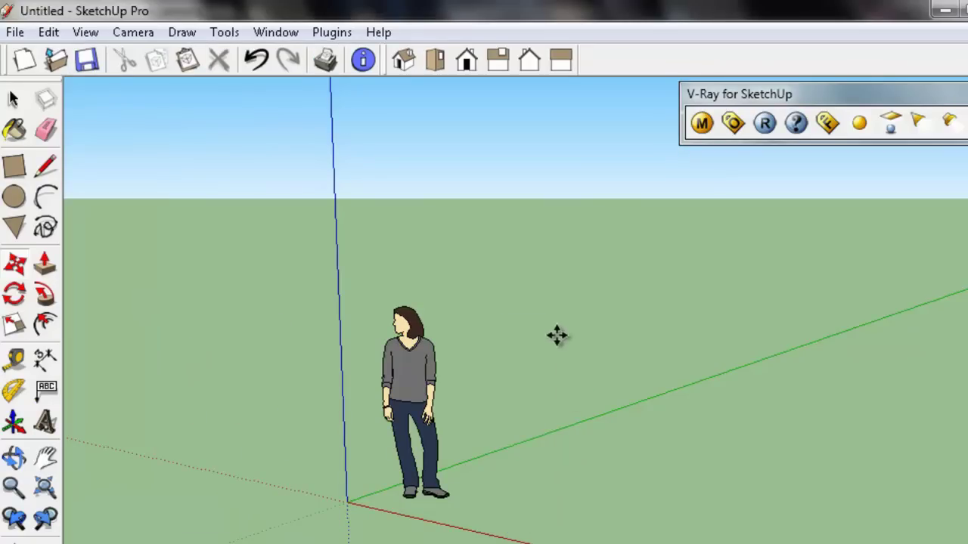
- Turn on View > Hidden Geometry to reveal the hidden copy as a mesh
click(14, 99)
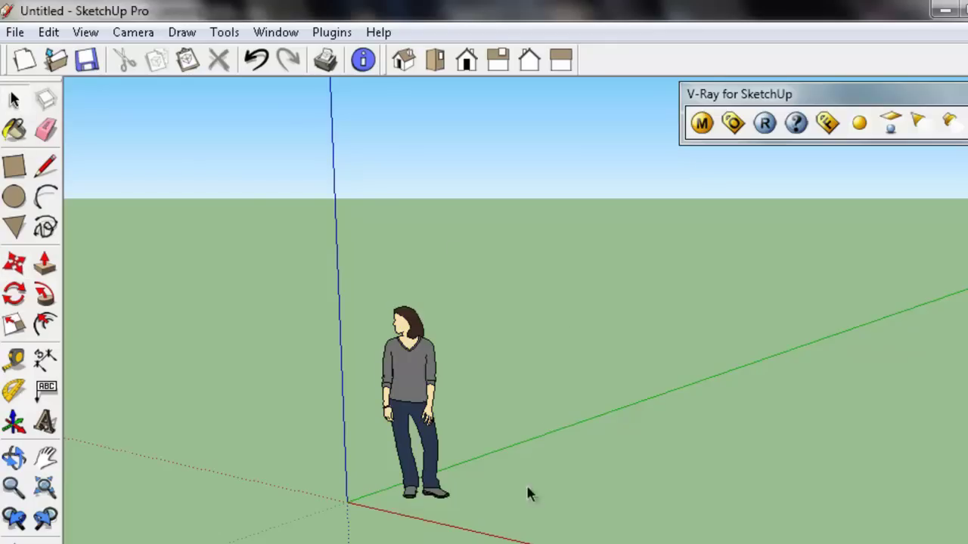
click(86, 32)
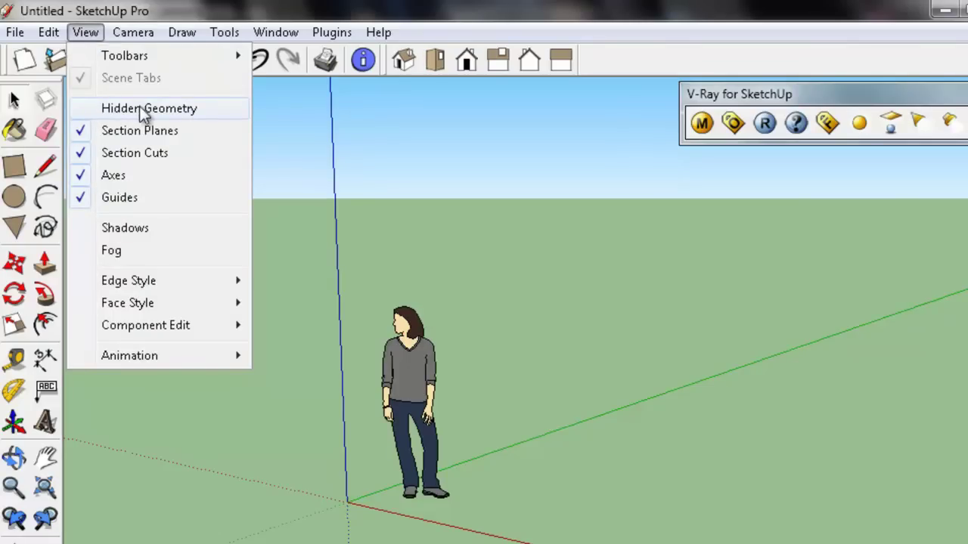
click(90, 110)
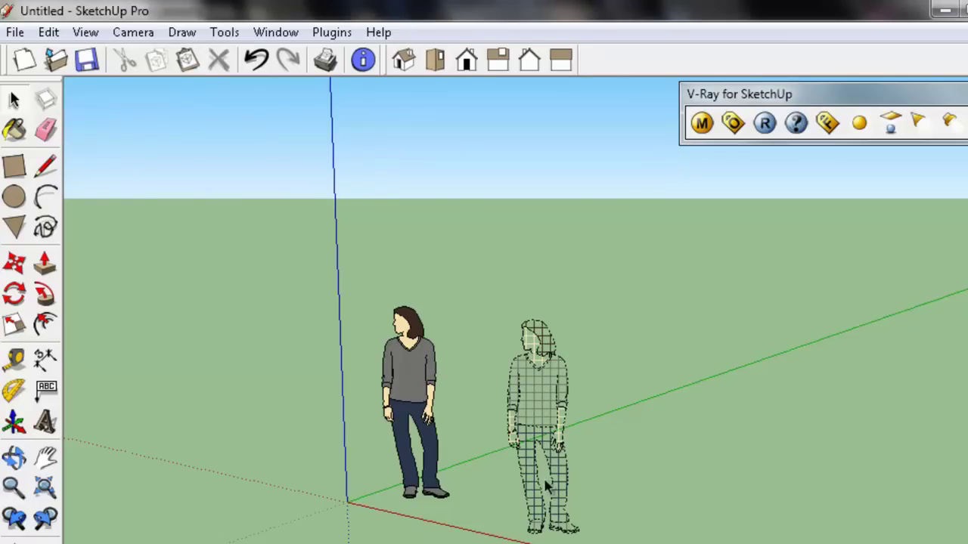
mouse_move(677, 442)
middle_down()
mouse_move(598, 515)
mouse_move(368, 530)
mouse_move(363, 540)
mouse_move(674, 495)
mouse_move(708, 432)
mouse_move(703, 453)
middle_up()
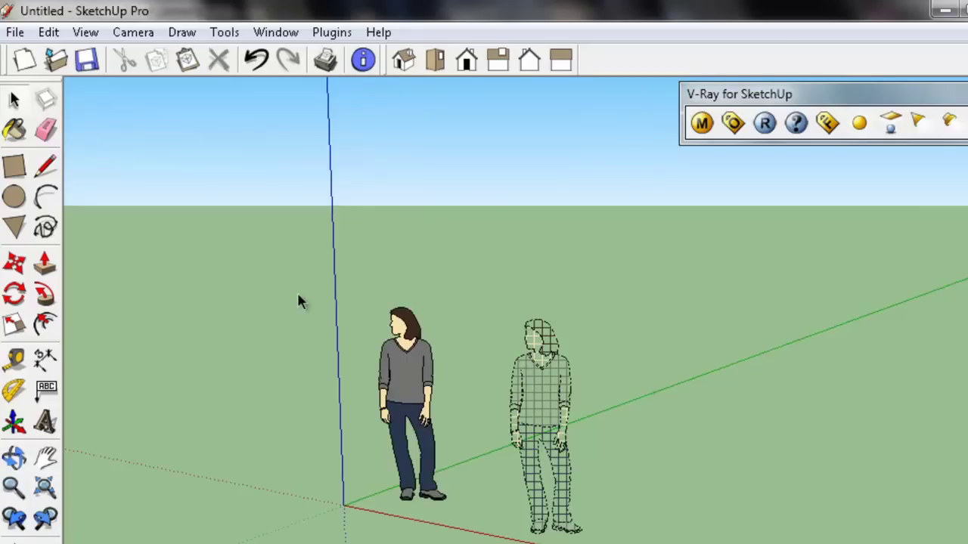
- Select the mesh copy of the figure and delete it
click(532, 372)
click(225, 65)
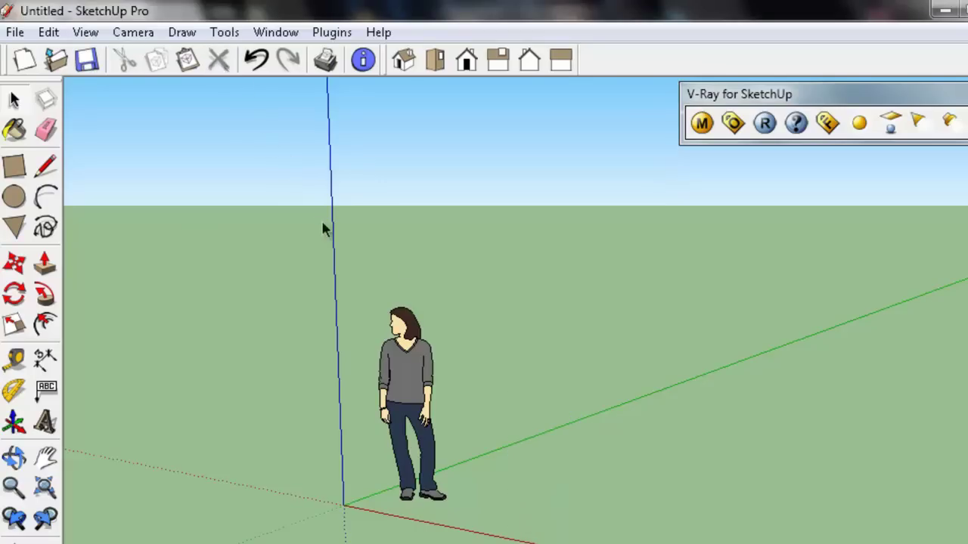
click(86, 34)
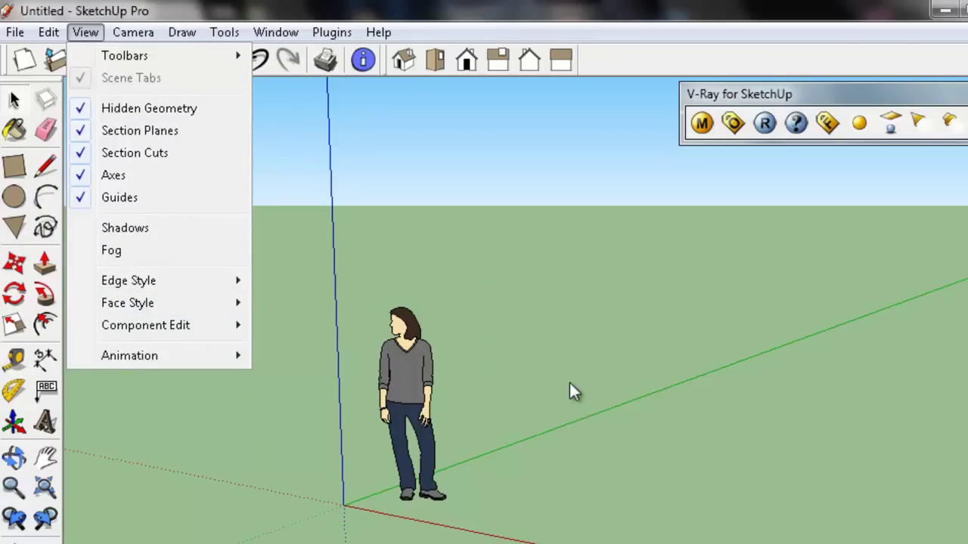
click(536, 277)
mouse_move(564, 458)
middle_down()
mouse_move(530, 370)
mouse_move(495, 328)
mouse_move(502, 311)
mouse_move(471, 340)
middle_up()
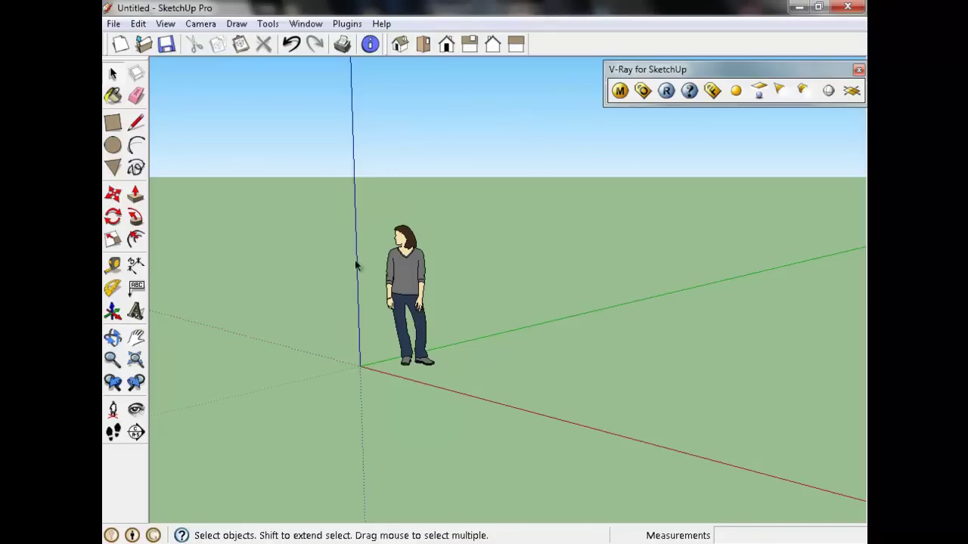
- Add the current view as Scene 1, choosing Create Scene in the warning
click(166, 23)
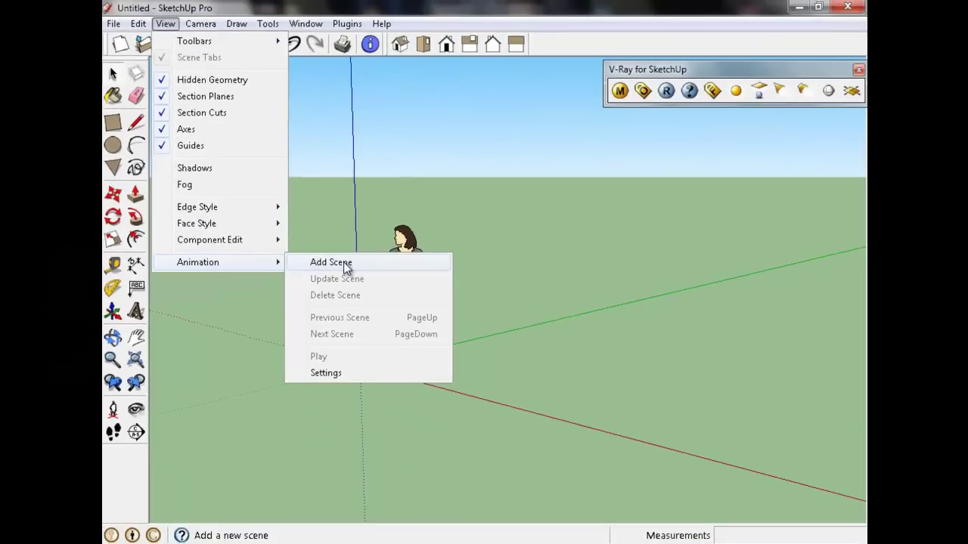
click(343, 262)
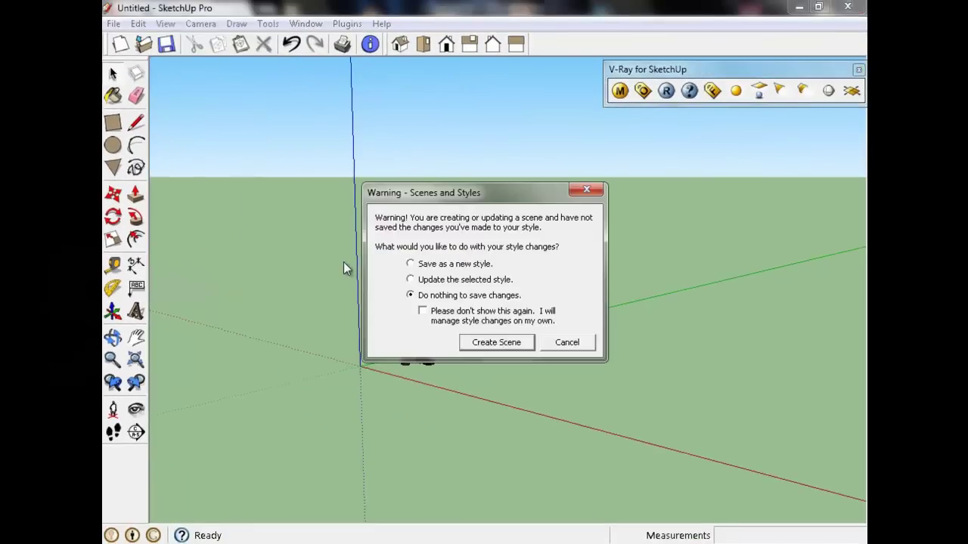
click(511, 344)
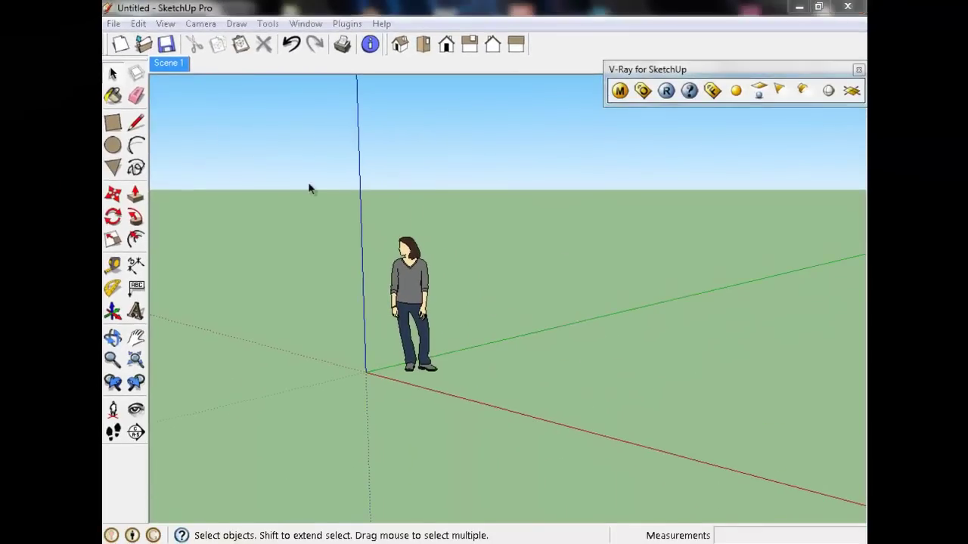
- Orbit away, return to Scene 1 via its tab, then orbit to a lower, level view
mouse_move(554, 260)
middle_down()
mouse_move(560, 267)
mouse_move(454, 317)
mouse_move(318, 255)
mouse_move(290, 333)
mouse_move(283, 327)
middle_up()
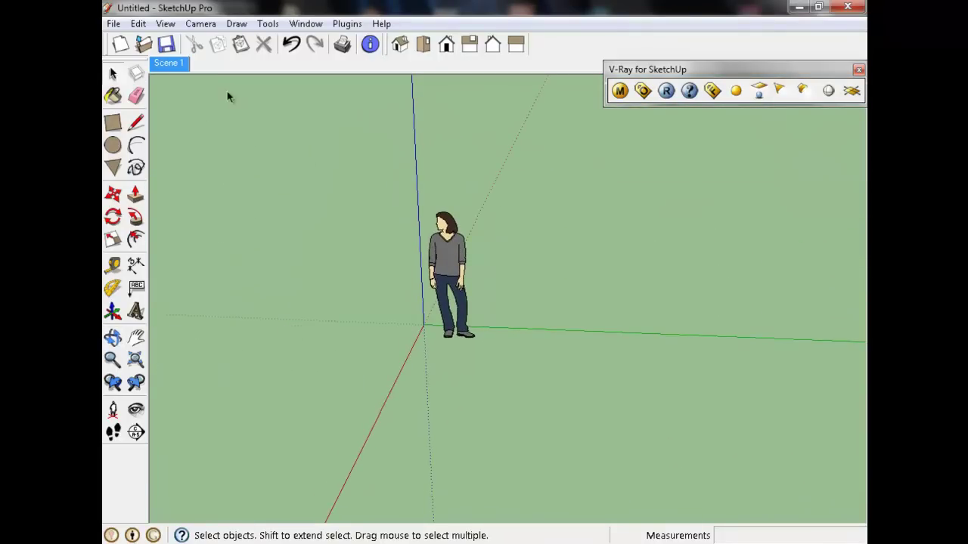
click(174, 68)
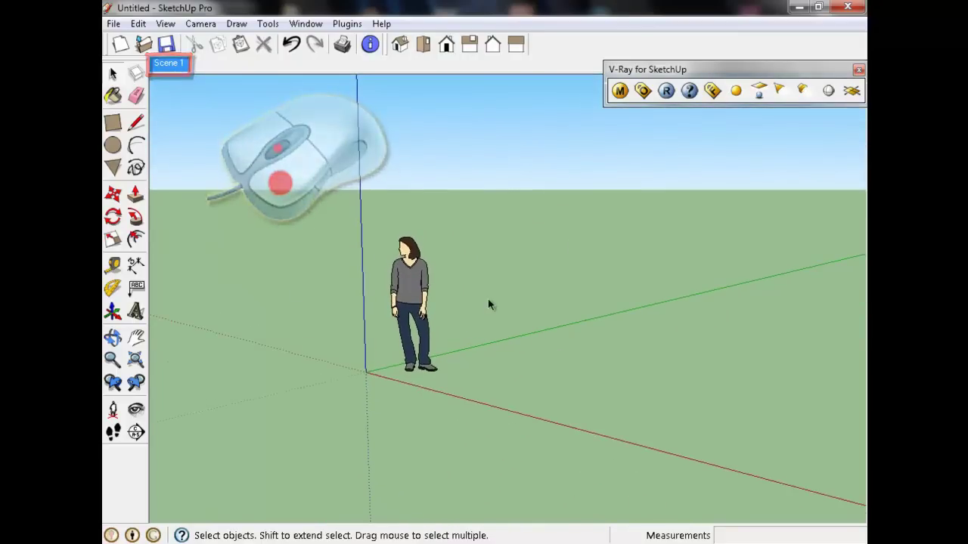
mouse_move(474, 296)
middle_down()
mouse_move(554, 235)
mouse_move(670, 279)
middle_up()
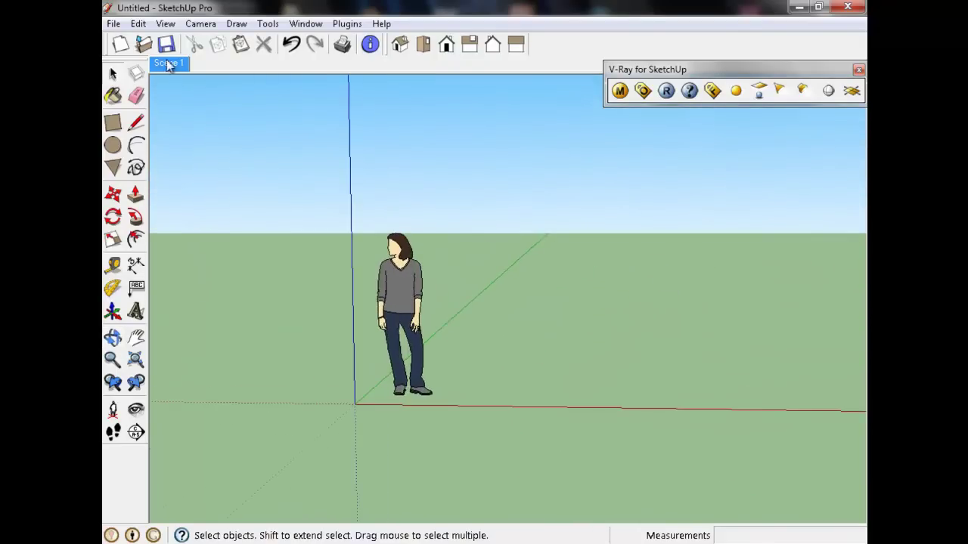
click(165, 23)
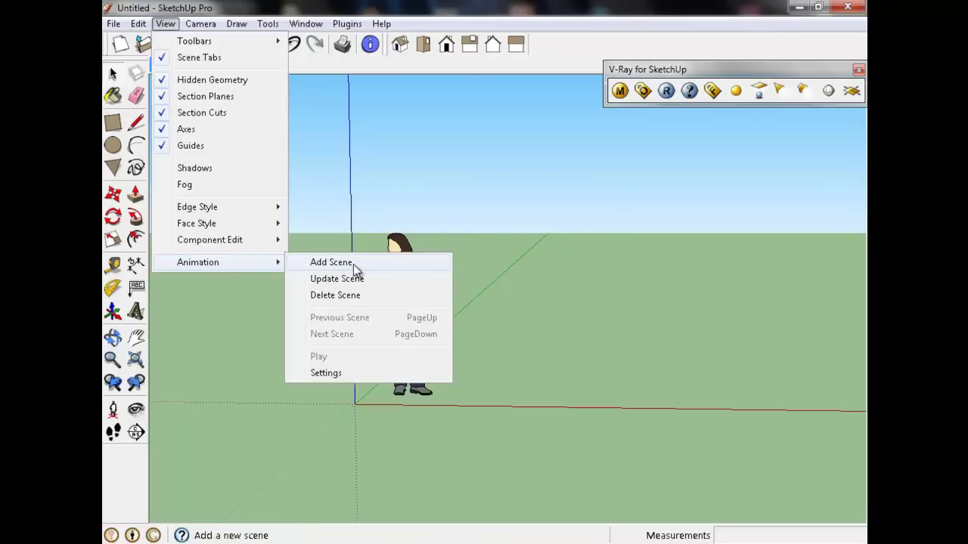
- Add the view as Scene 2, then switch between the Scene 1 and Scene 2 tabs
mouse_move(198, 262)
click(353, 263)
click(494, 343)
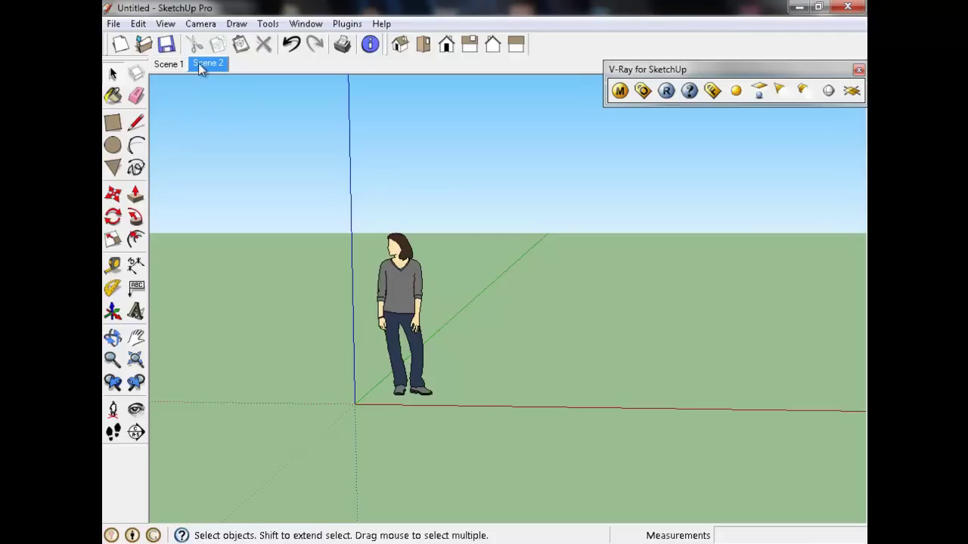
click(163, 65)
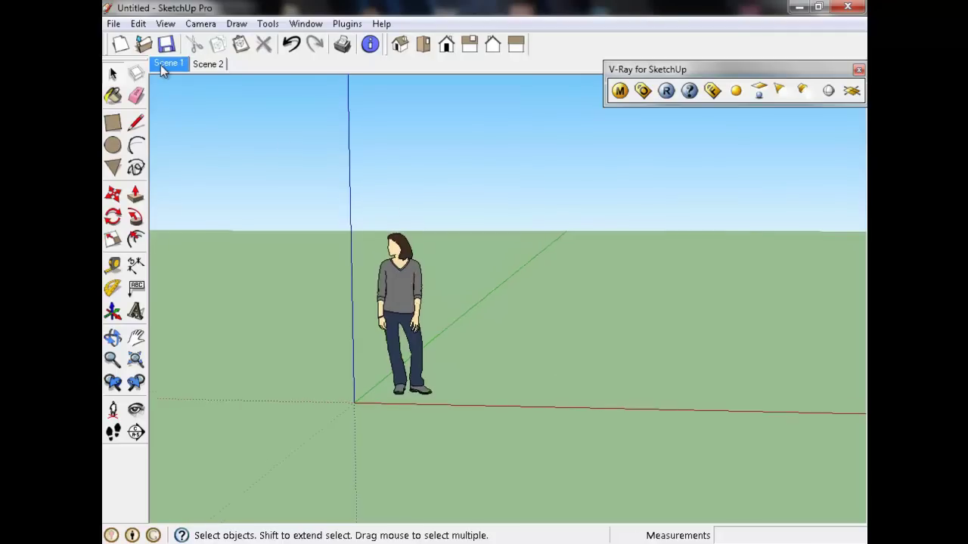
click(207, 63)
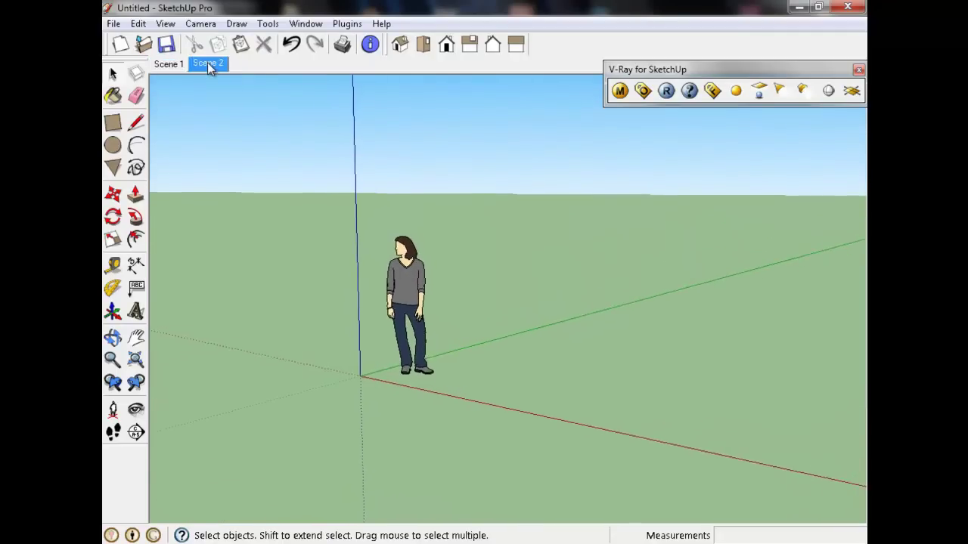
click(174, 65)
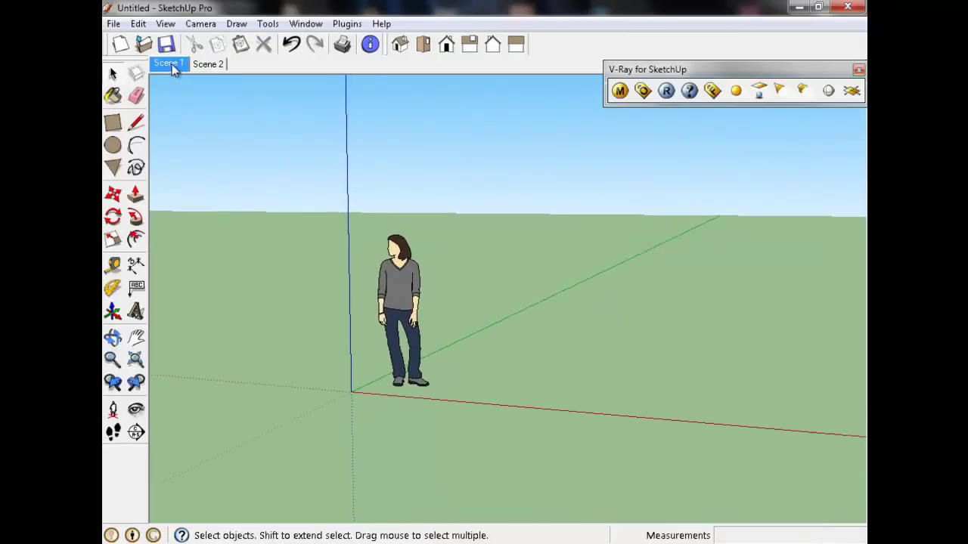
- Step through the scenes with View > Animation > Previous Scene and Next Scene
click(165, 23)
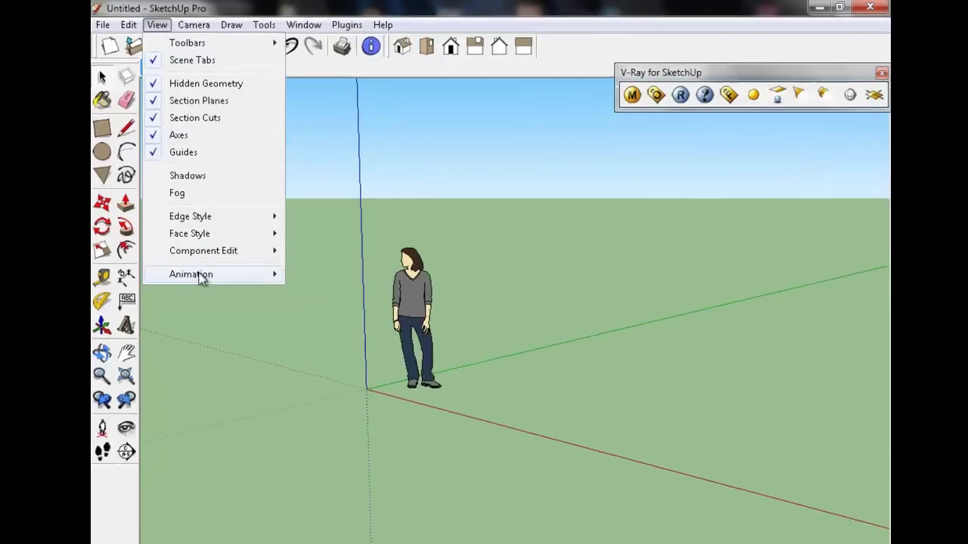
mouse_move(134, 371)
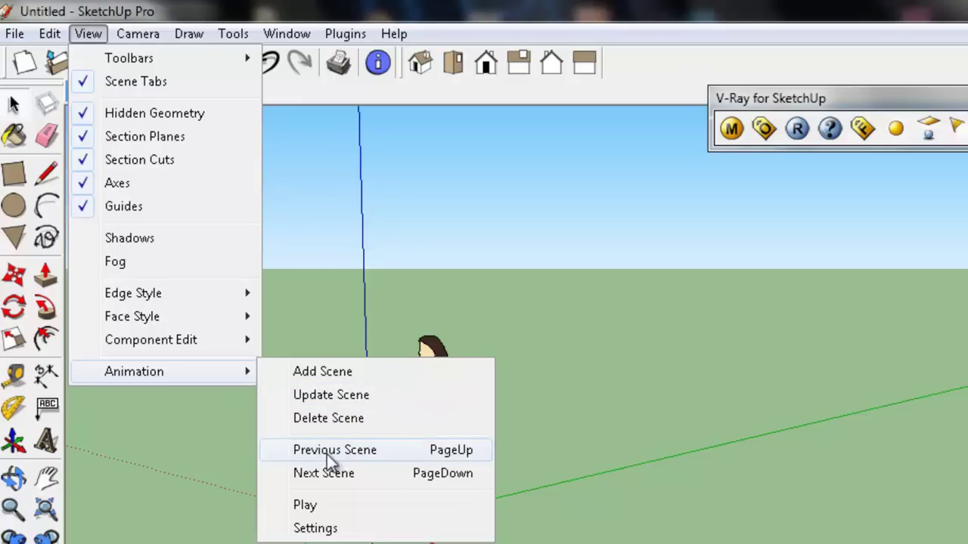
click(355, 448)
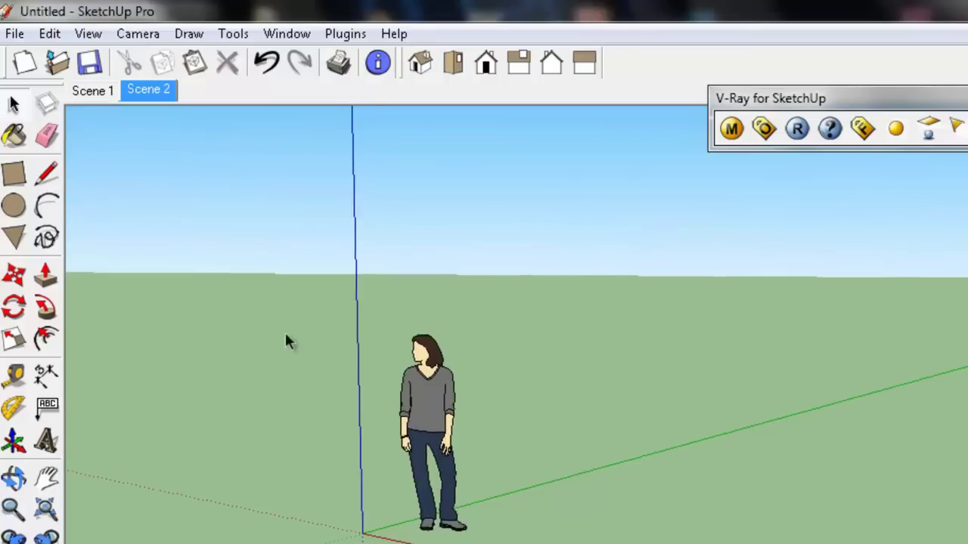
click(86, 34)
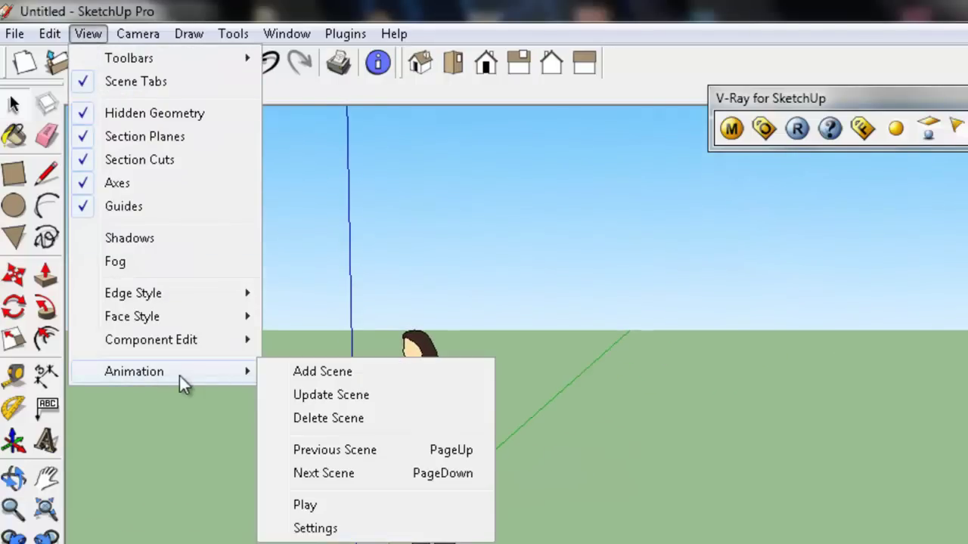
click(347, 470)
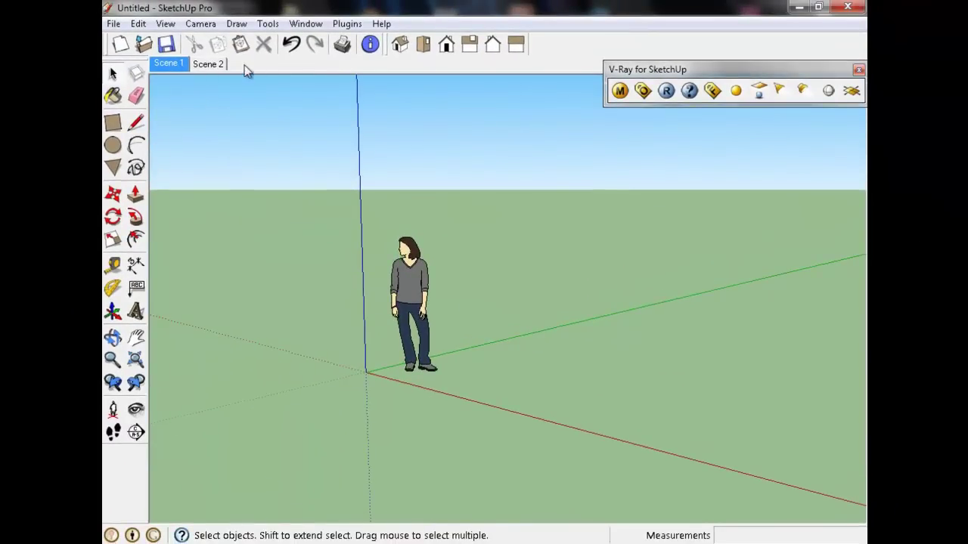
click(165, 23)
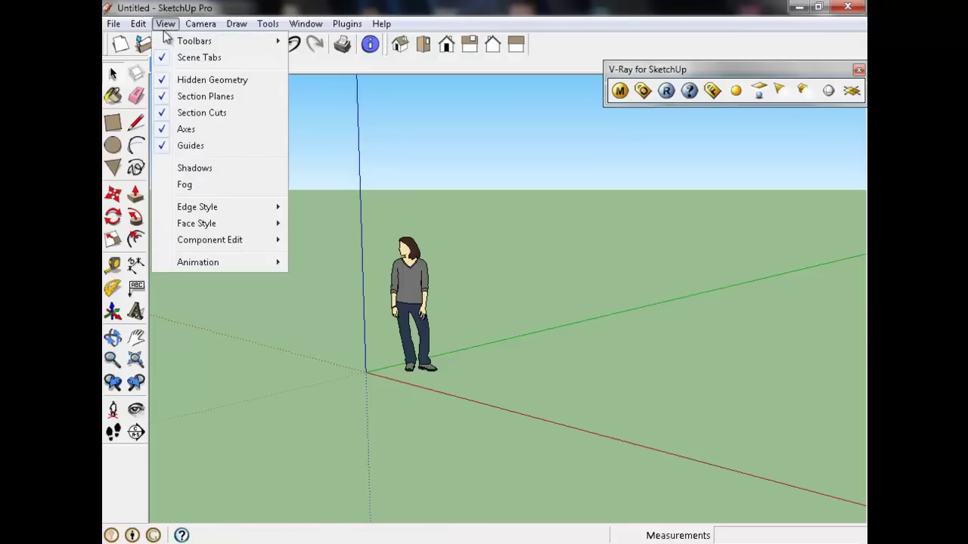
mouse_move(198, 262)
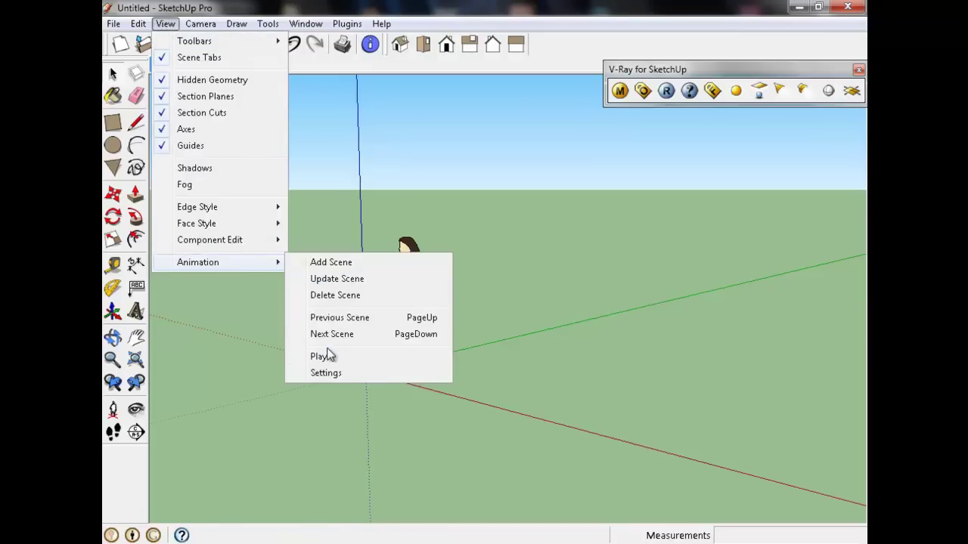
click(322, 357)
drag(177, 83, 459, 110)
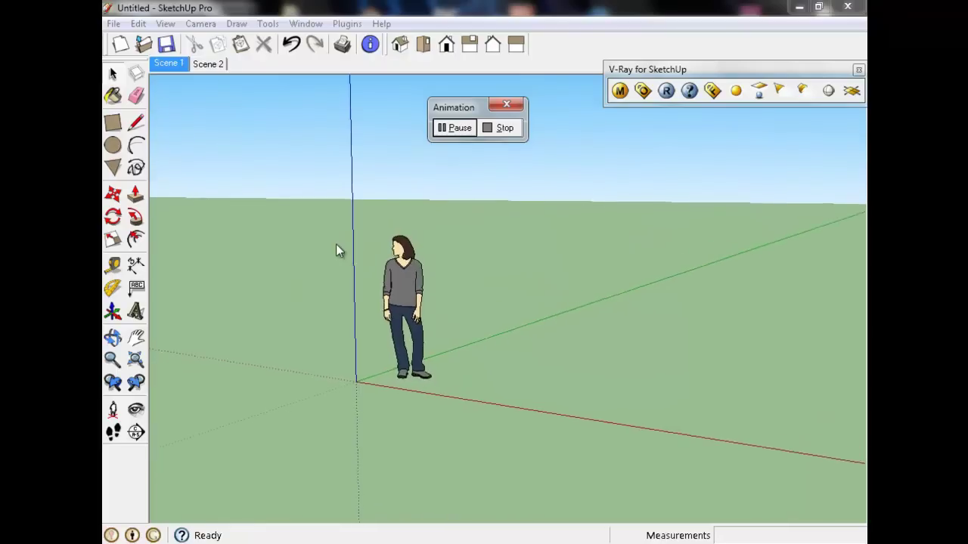
click(508, 107)
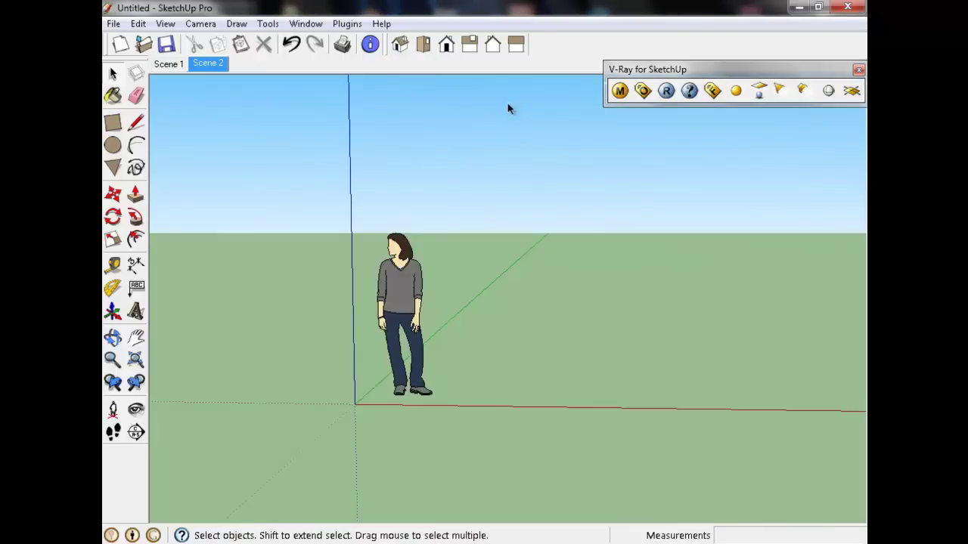
click(164, 23)
mouse_move(199, 262)
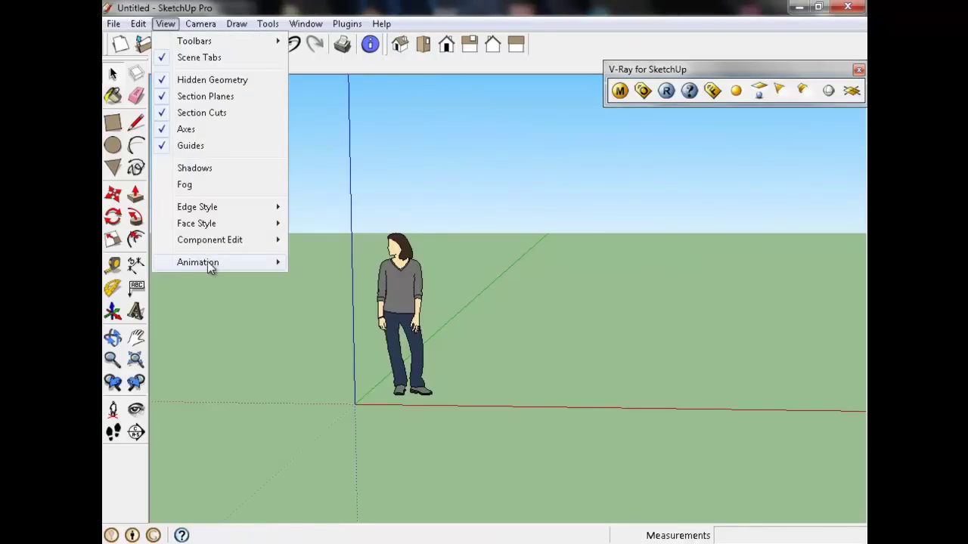
click(341, 373)
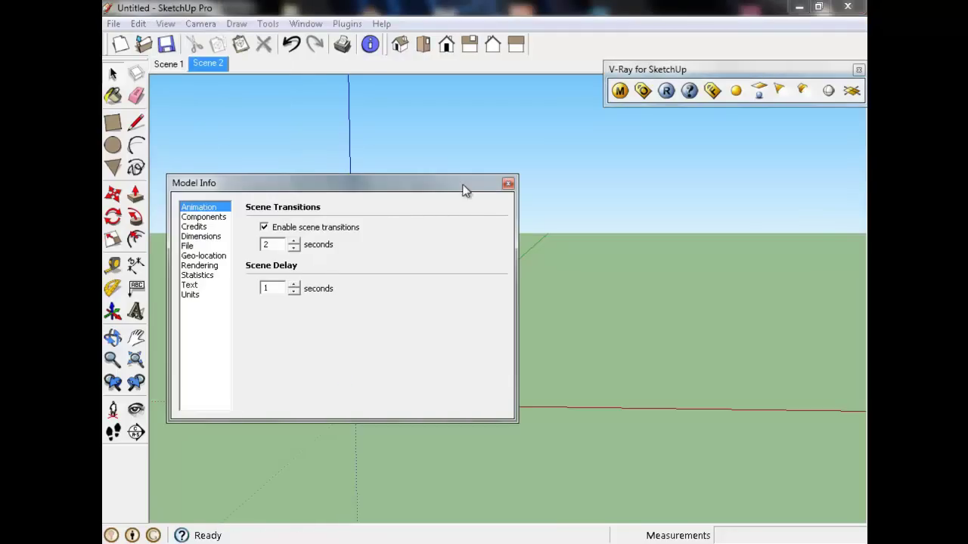
click(508, 184)
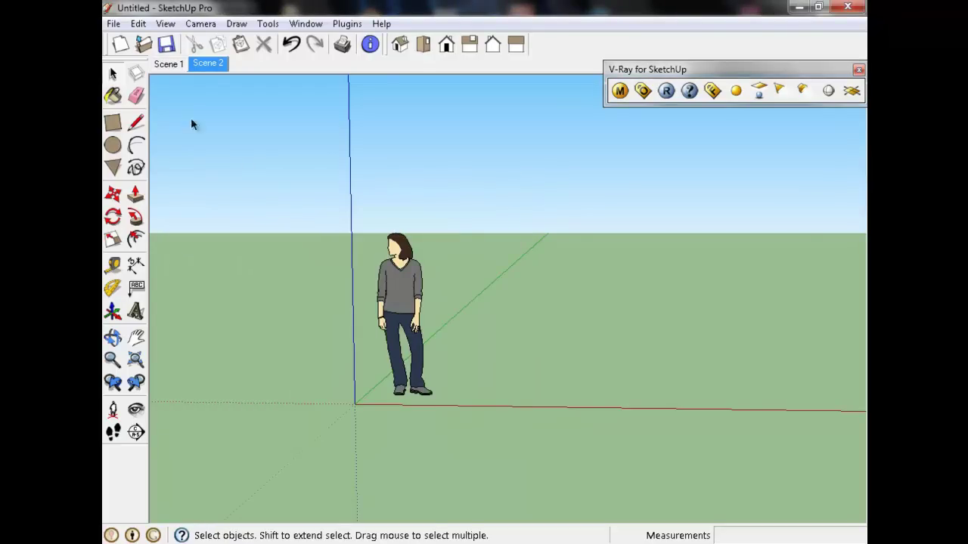
- Switch the view to Scene 1 using its tab
click(165, 24)
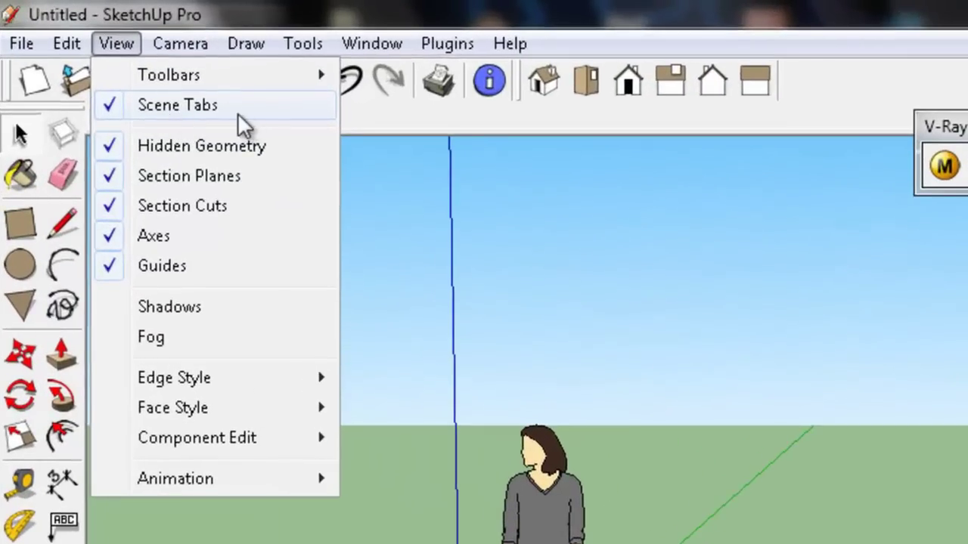
click(370, 168)
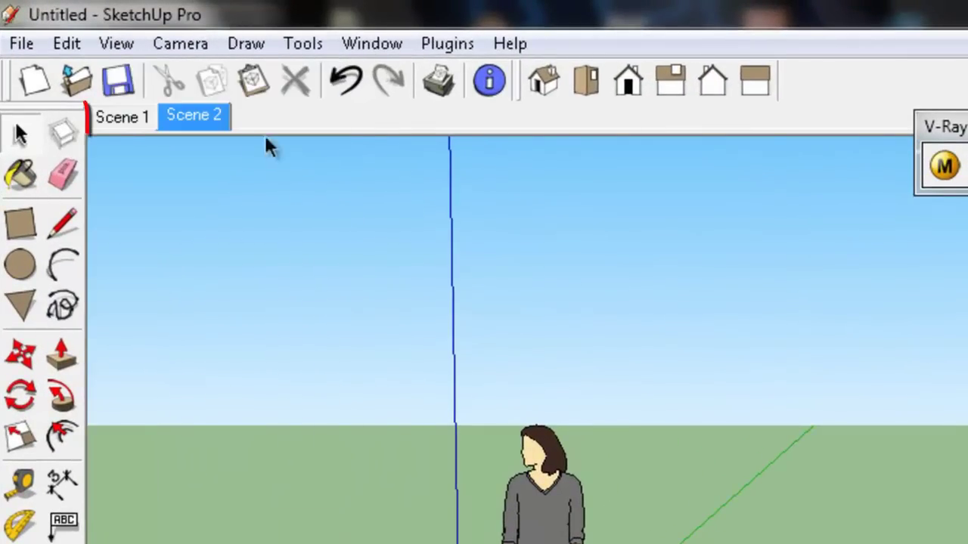
click(113, 120)
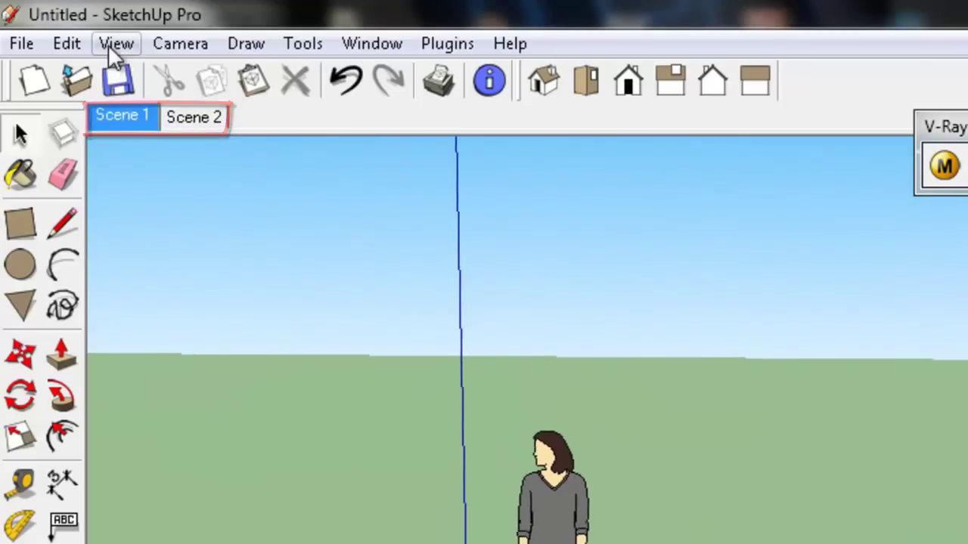
- Hide View > Scene Tabs and show them again, then briefly check the Edit menu
click(108, 45)
click(125, 106)
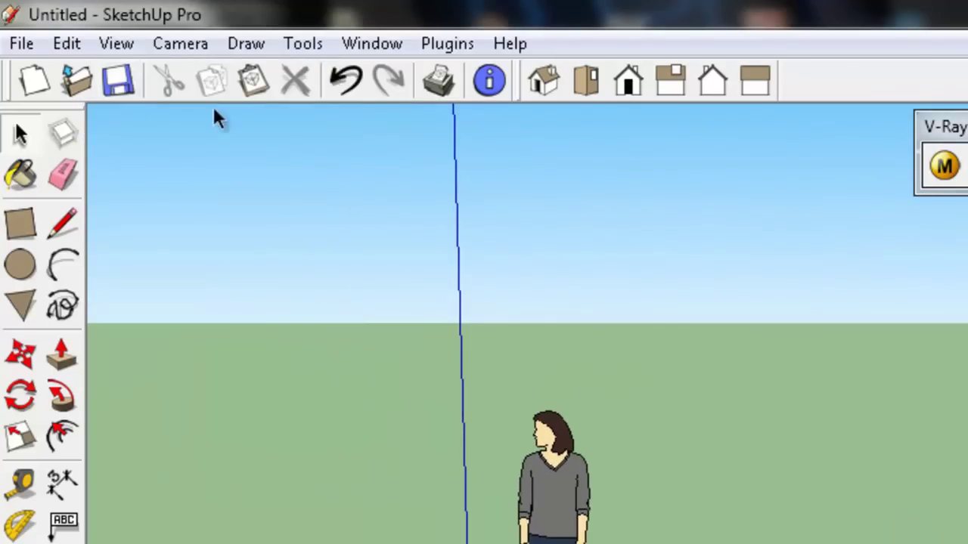
click(121, 44)
click(134, 104)
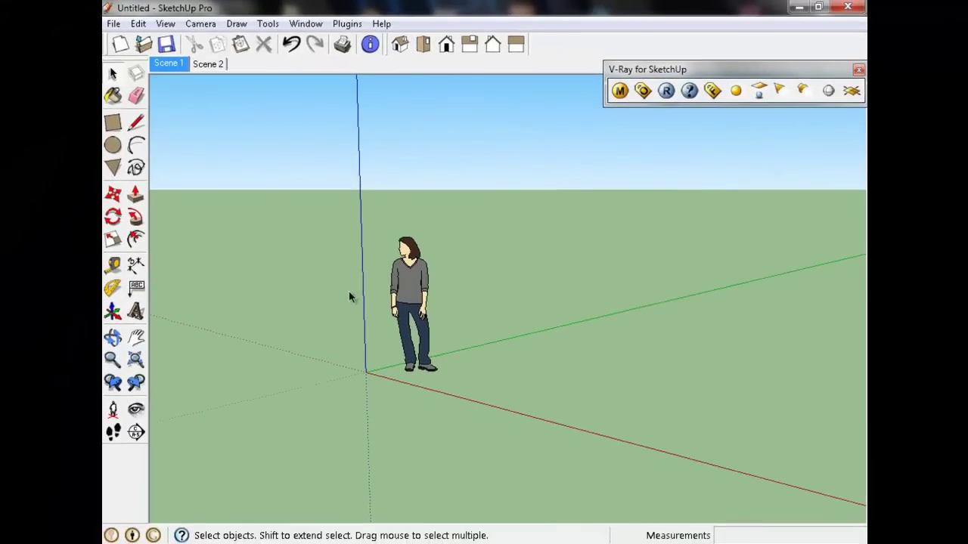
click(139, 24)
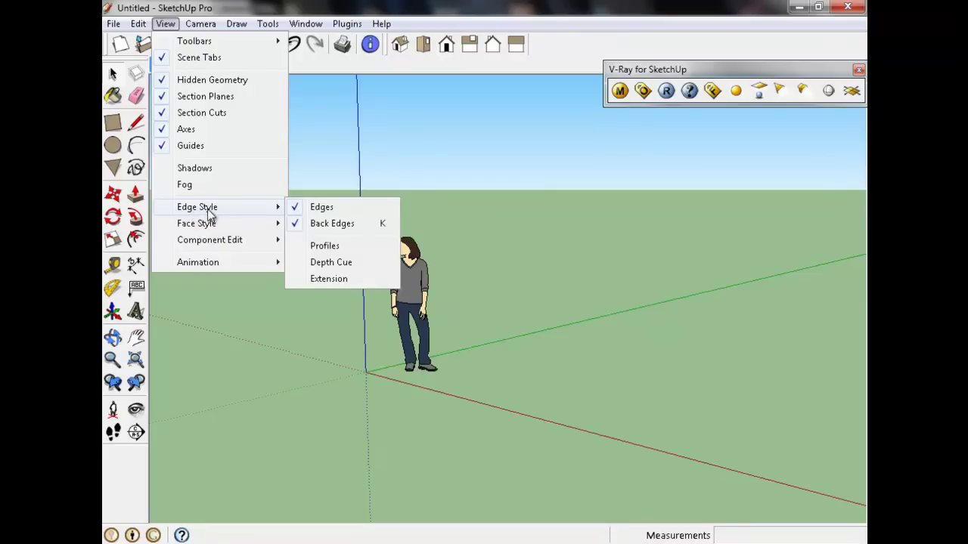
mouse_move(197, 223)
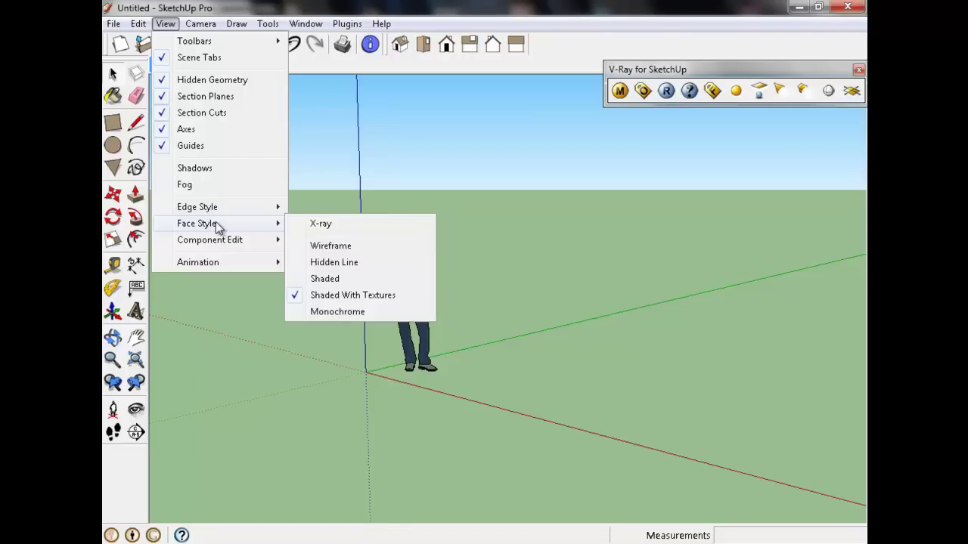
mouse_move(197, 207)
click(452, 260)
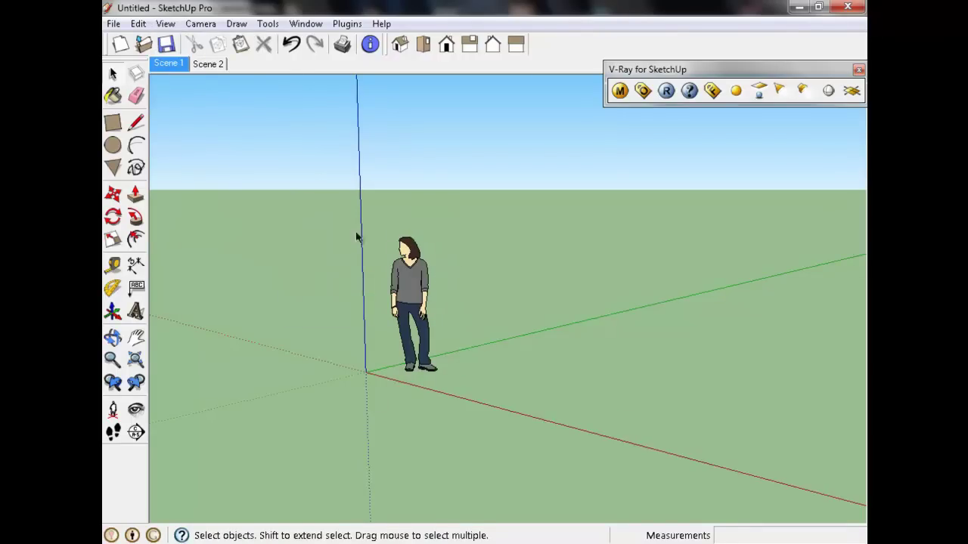
- Show the Styles toolbar, dock it beside V-Ray, and start a rectangle right of the figure
click(164, 24)
mouse_move(194, 41)
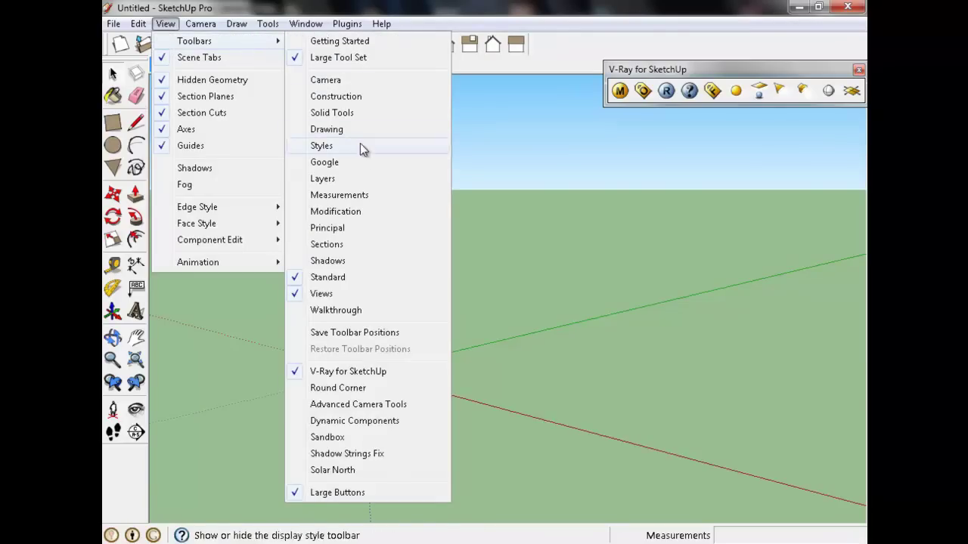
click(336, 146)
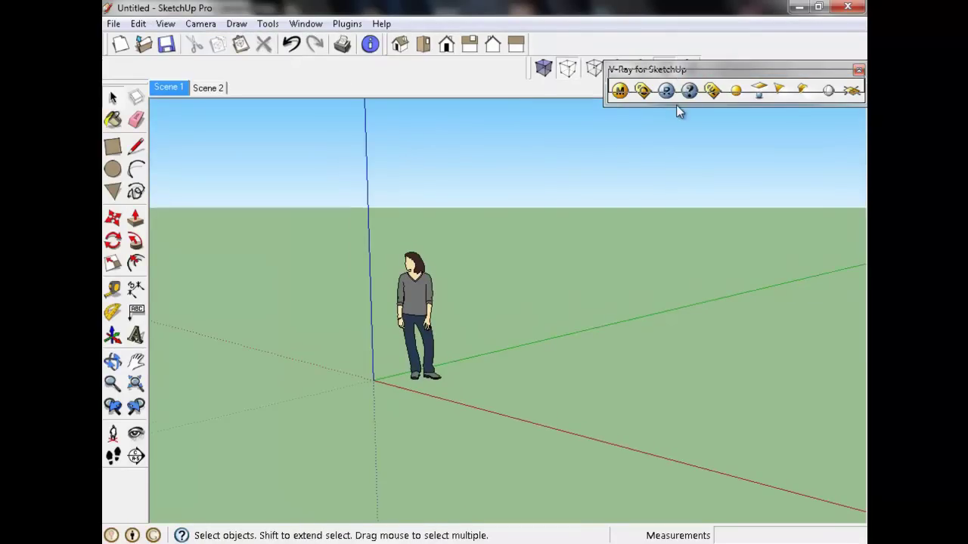
drag(678, 70, 676, 105)
drag(529, 67, 533, 47)
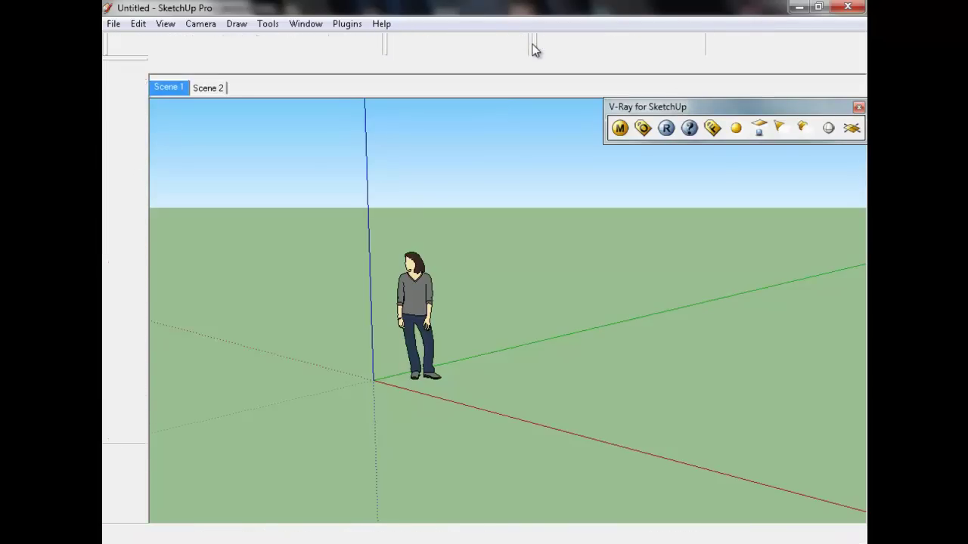
drag(631, 108, 632, 68)
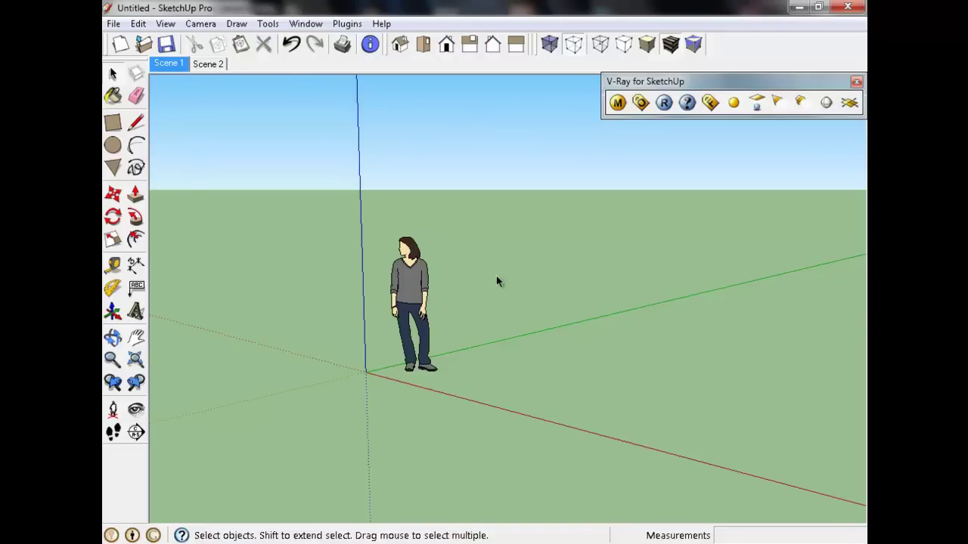
click(112, 123)
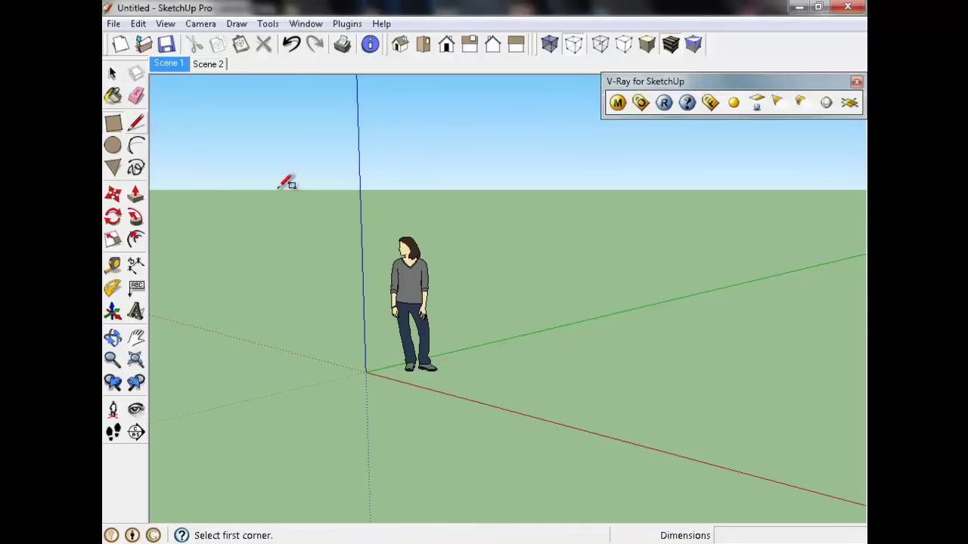
click(528, 356)
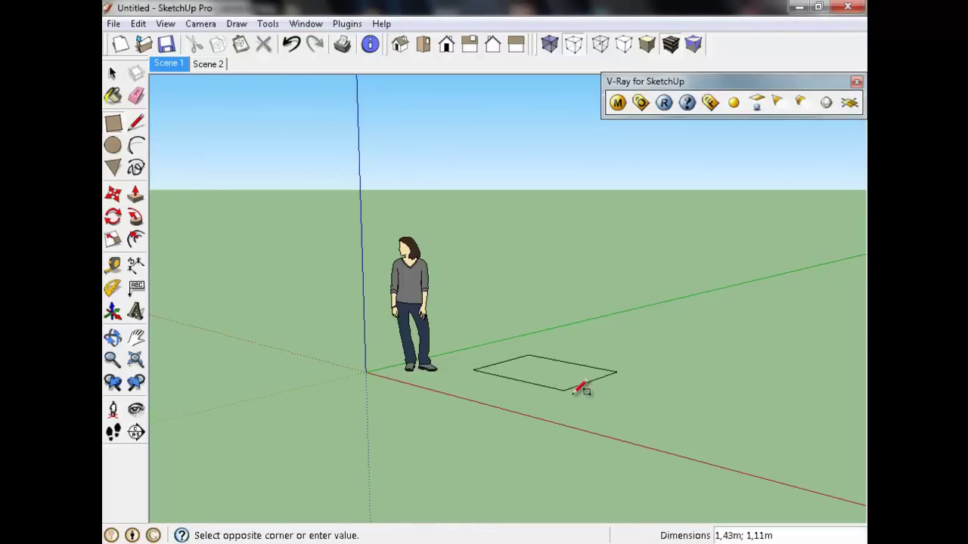
- Finish the 2.59 m by 1.98 m rectangle and push/pull it into a 0.82 m box
click(607, 432)
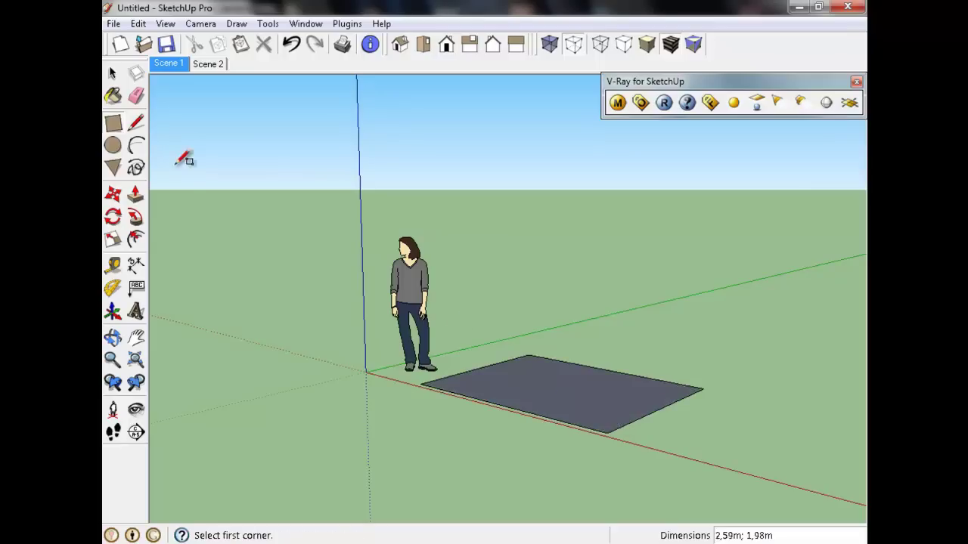
click(136, 197)
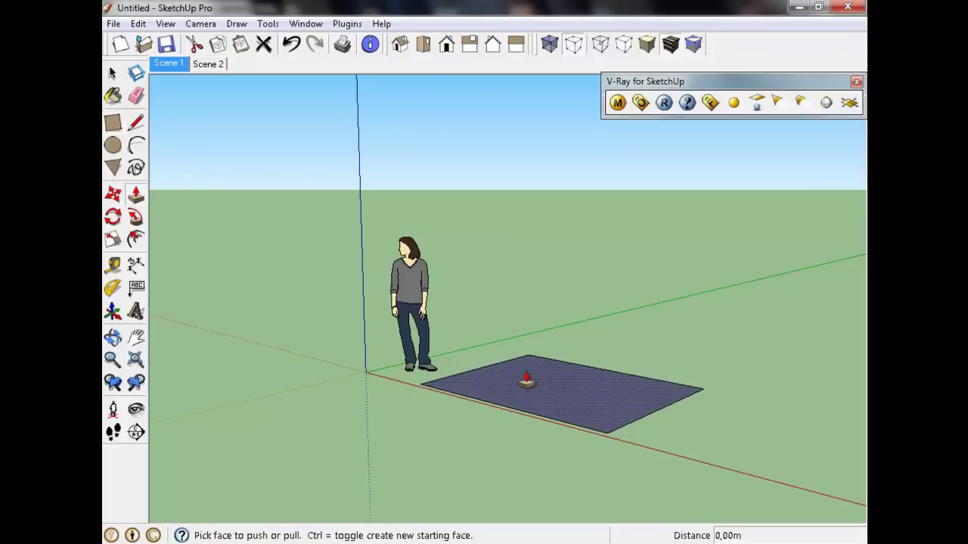
drag(526, 381, 529, 321)
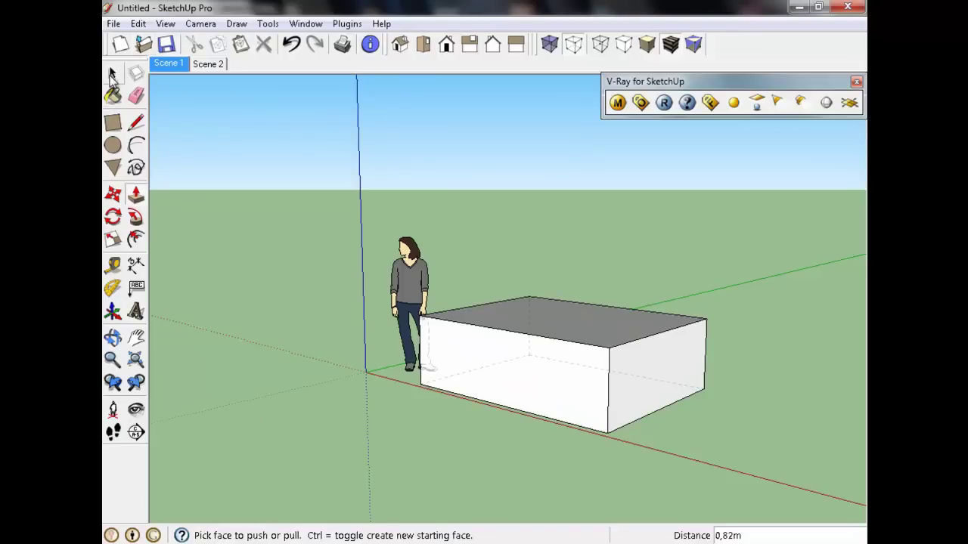
click(112, 74)
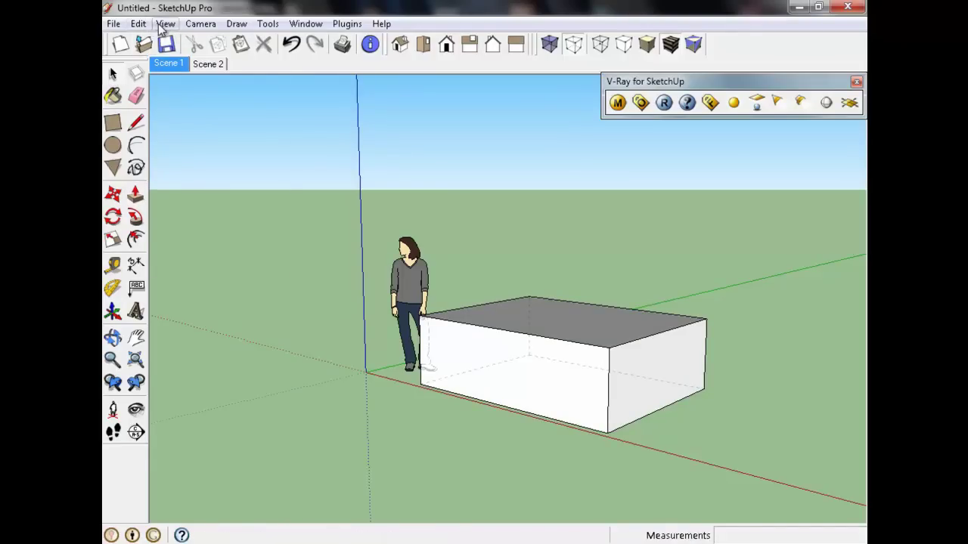
- Switch the face style to X-ray and orbit down to a lower eye-level view
click(161, 24)
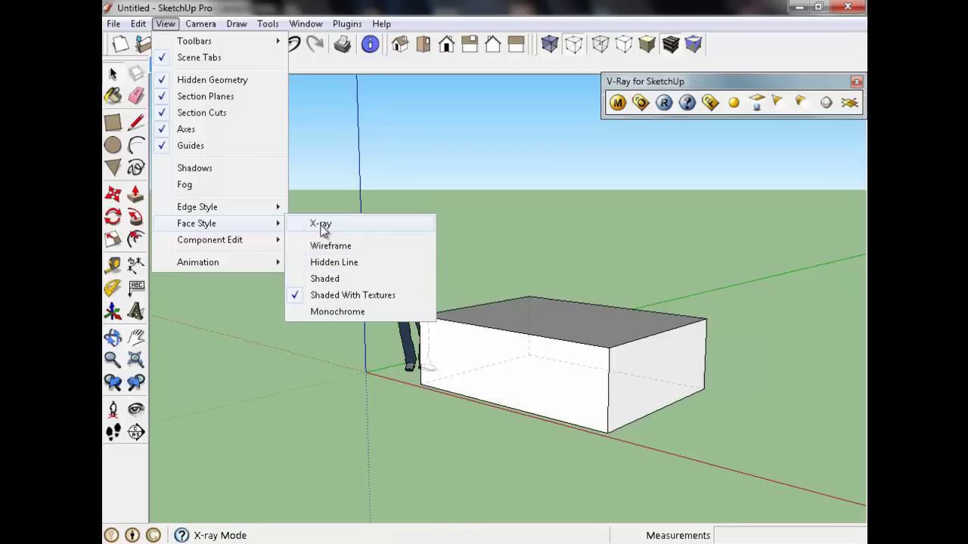
click(321, 225)
mouse_move(365, 374)
middle_down()
mouse_move(378, 297)
mouse_move(449, 385)
middle_up()
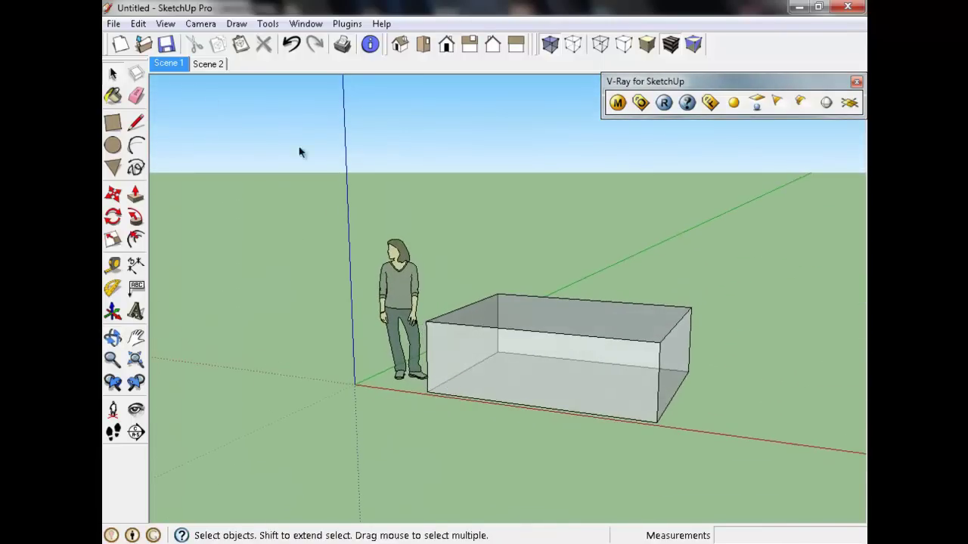
click(164, 28)
mouse_move(197, 223)
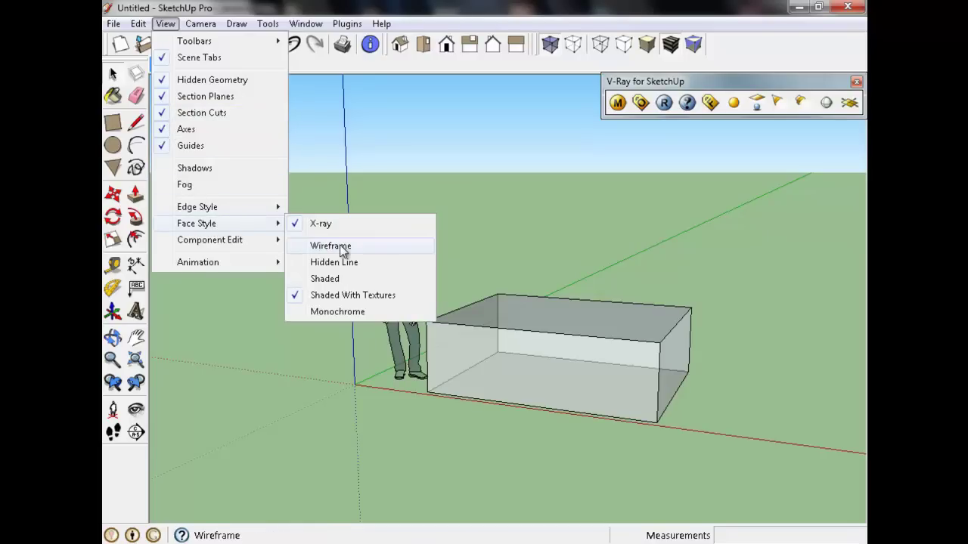
click(296, 302)
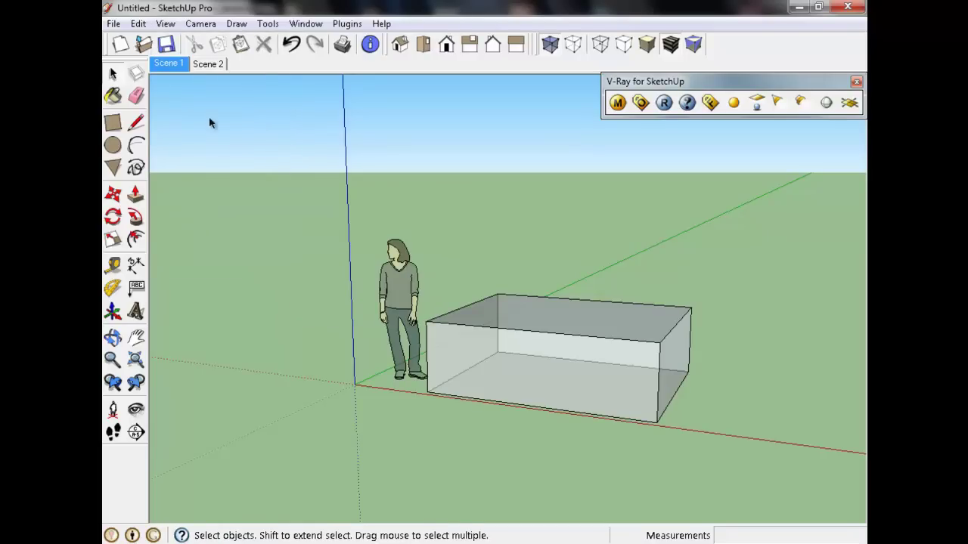
- Try the Wireframe face style, then return to Shaded With Textures and tilt the view
click(165, 25)
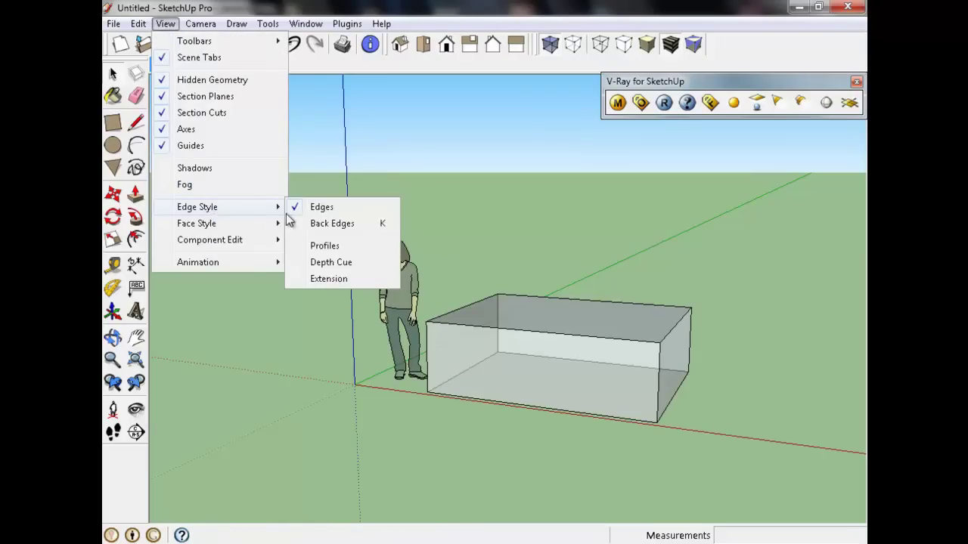
mouse_move(197, 223)
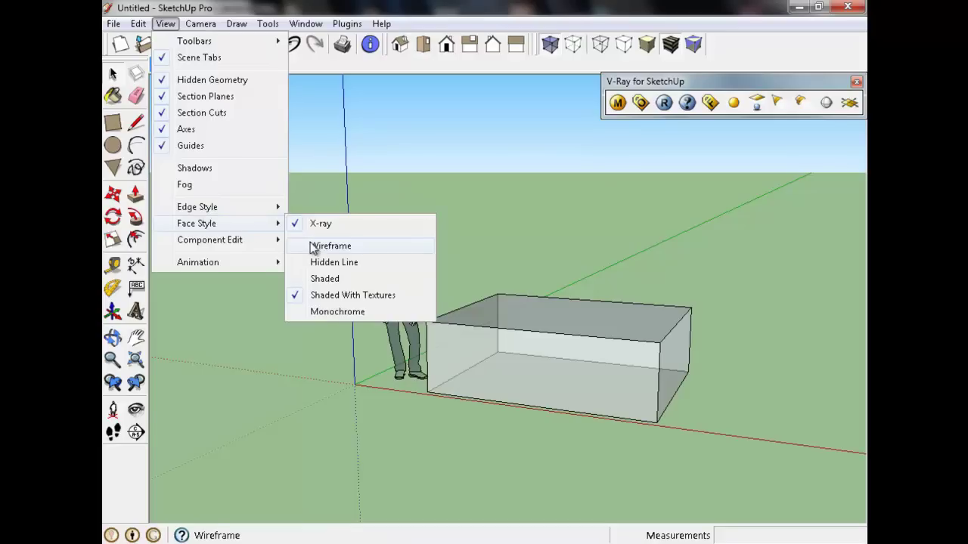
click(316, 248)
mouse_move(443, 274)
middle_down()
mouse_move(494, 261)
mouse_move(538, 212)
mouse_move(479, 264)
middle_up()
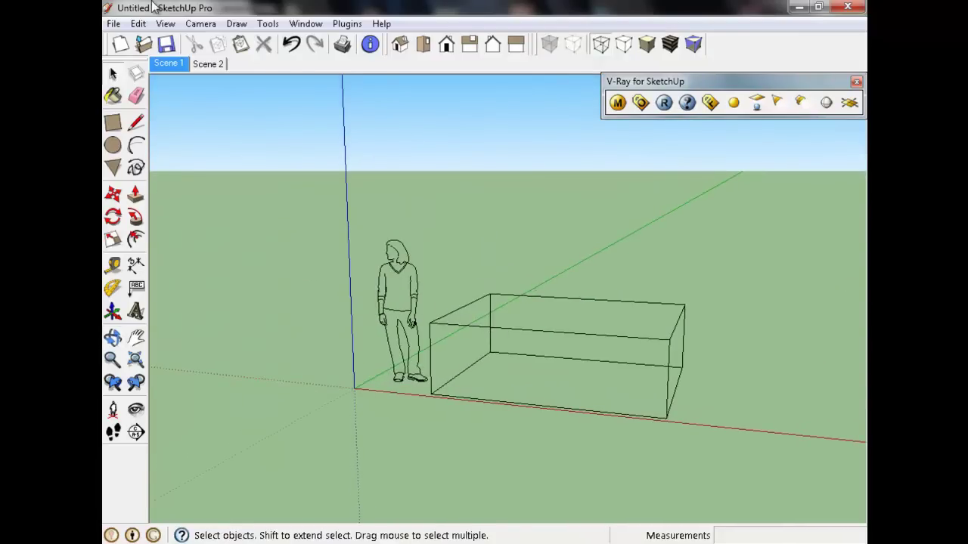
click(165, 23)
mouse_move(197, 223)
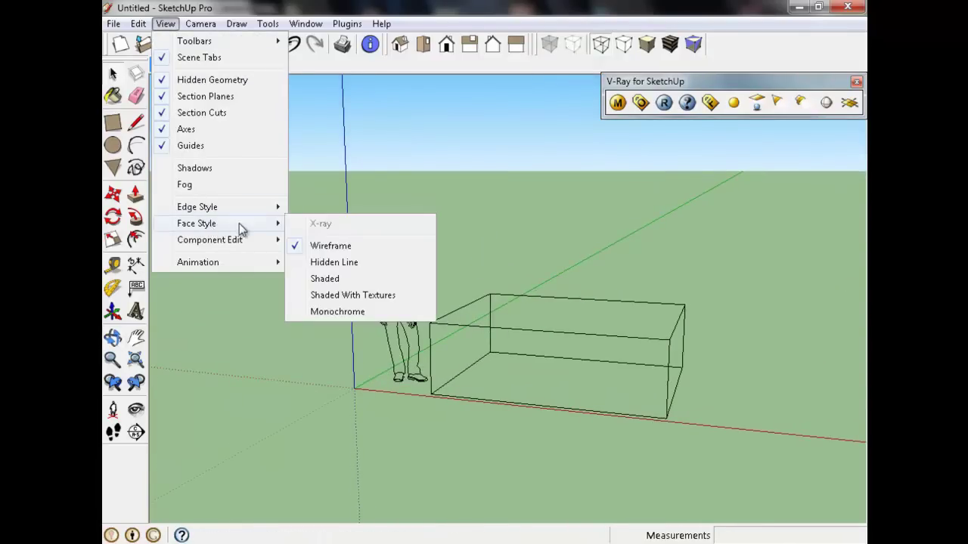
click(313, 294)
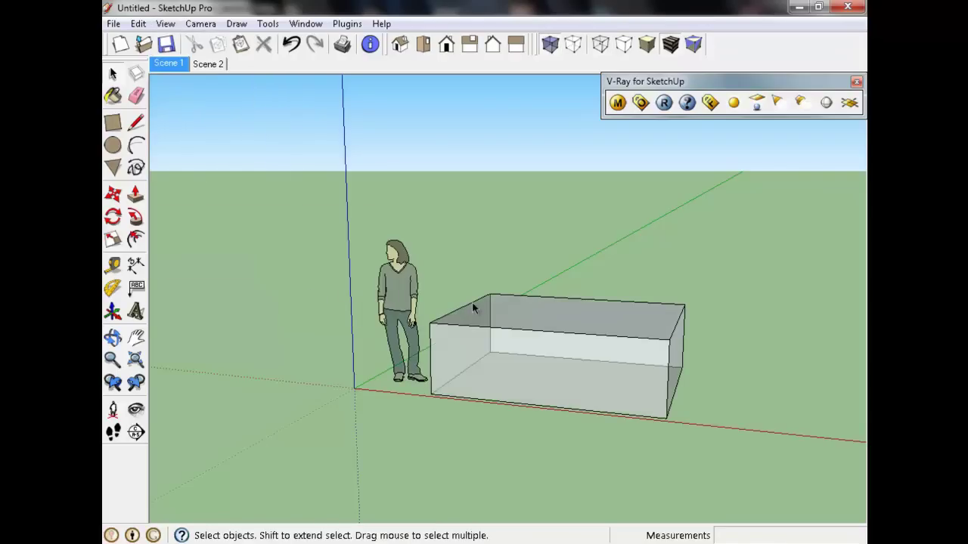
middle_drag(477, 410, 443, 404)
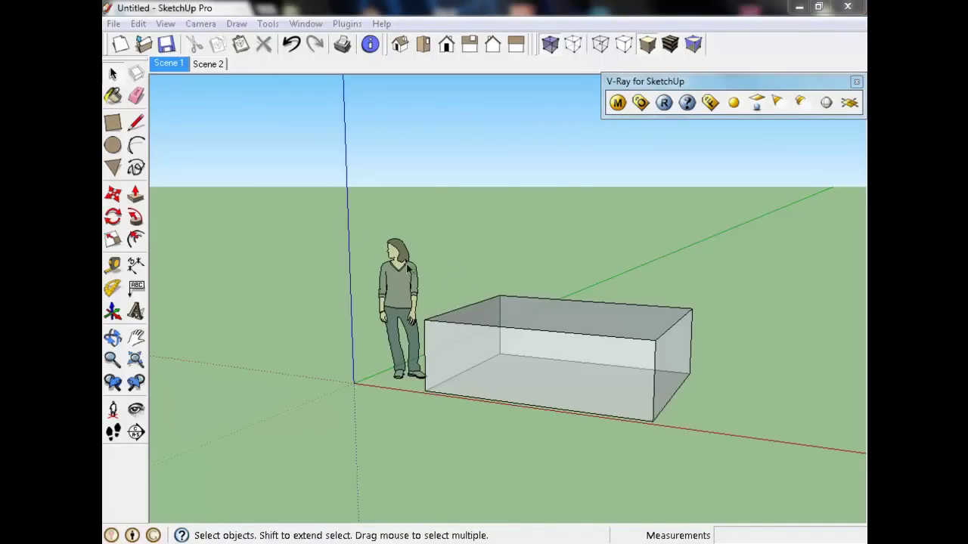
click(307, 24)
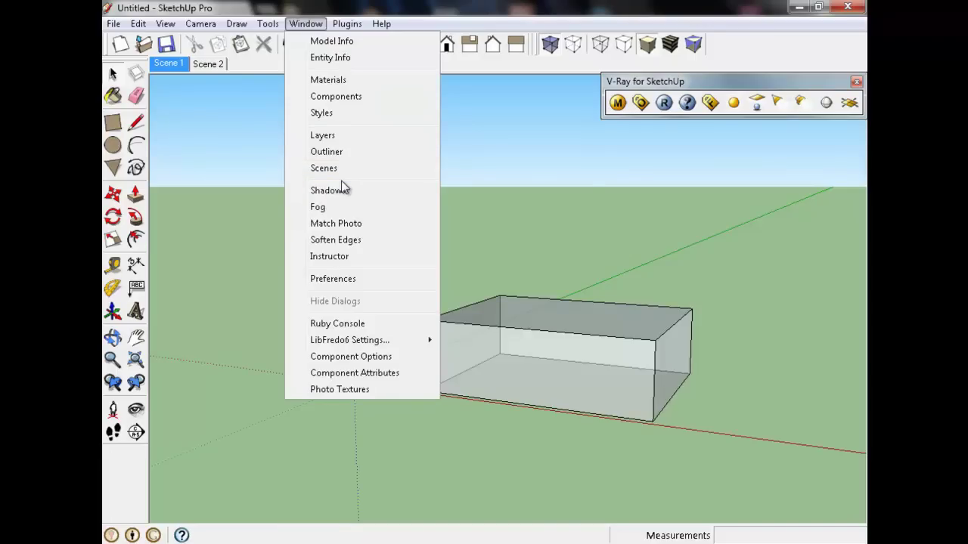
- In the Styles window's edge settings, turn on dashed Back Edges
click(336, 113)
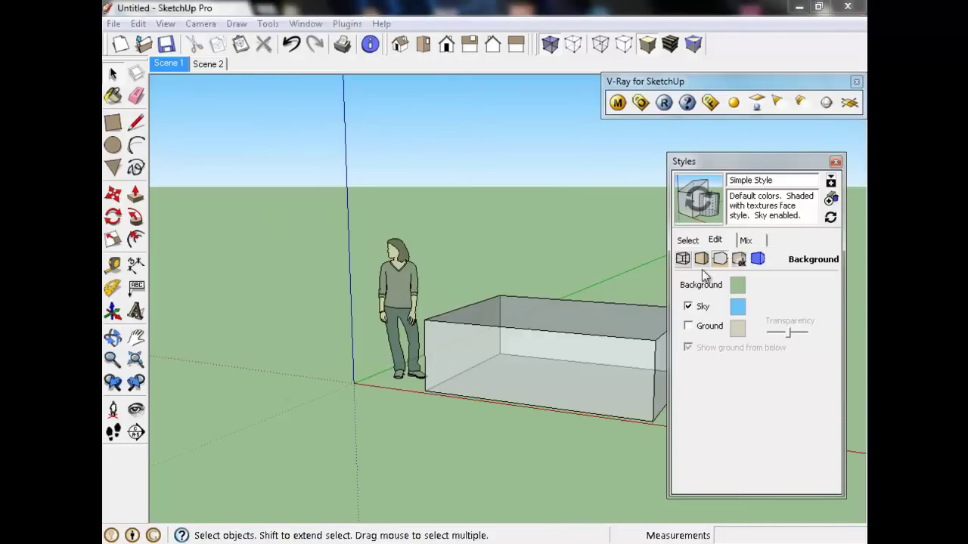
click(698, 257)
click(683, 258)
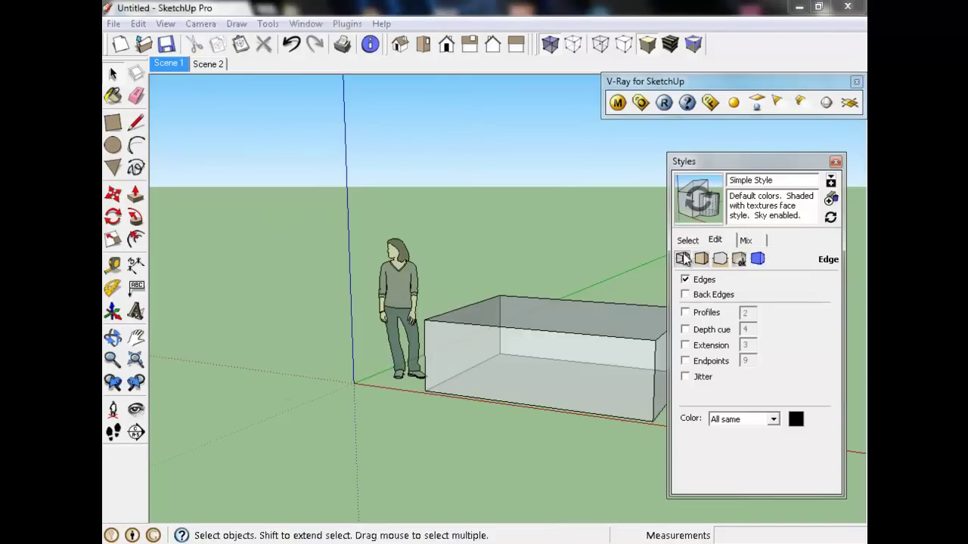
click(685, 295)
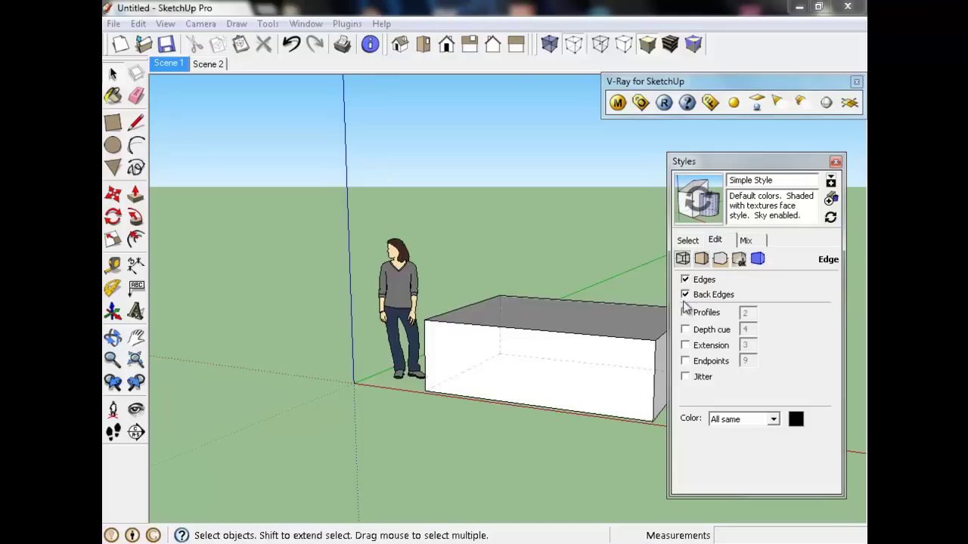
- Try hiding Edges and toggling Profiles, turn Back Edges off, and close Styles
click(685, 279)
click(685, 313)
click(684, 313)
click(685, 294)
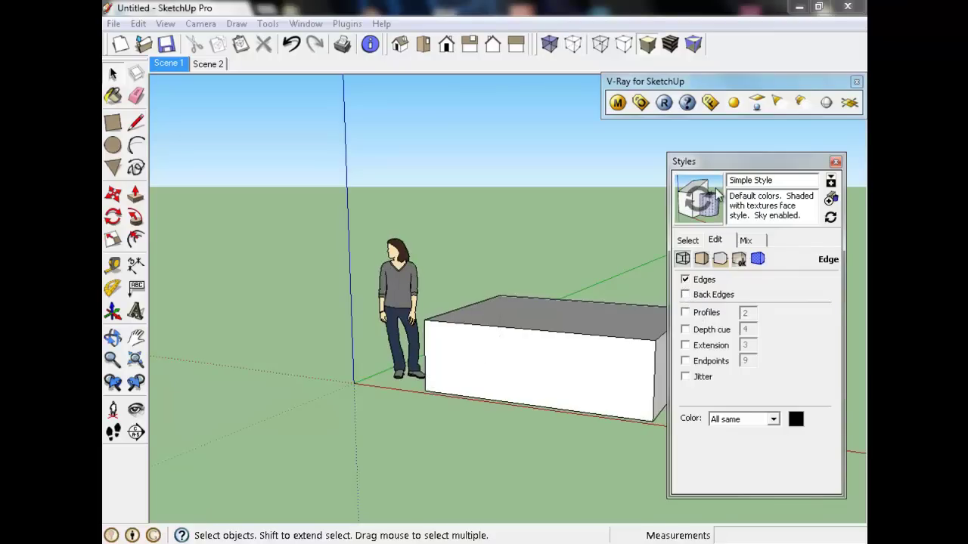
click(835, 162)
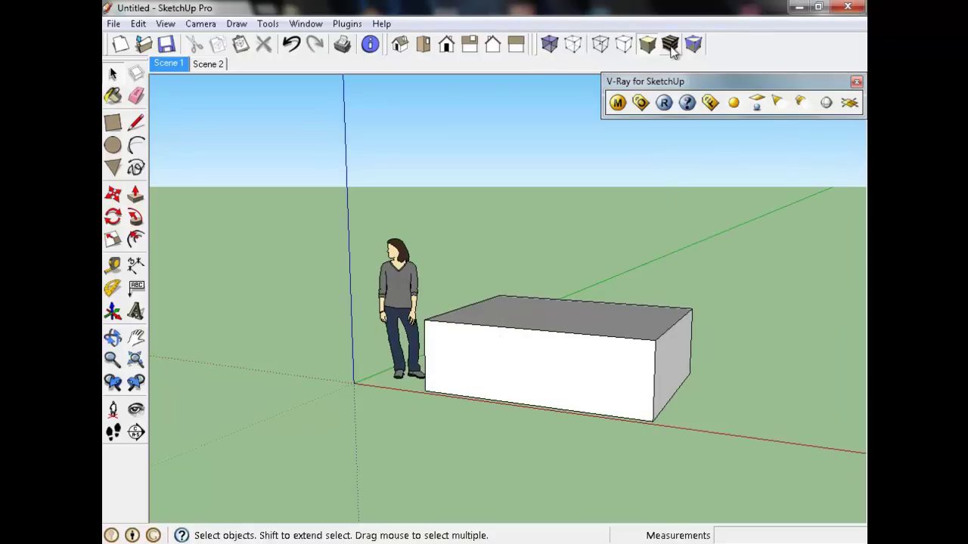
- Cycle through the X-ray, Back Edges, Wireframe, Hidden Line, Shaded, Monochrome and Textured style buttons
click(553, 45)
click(573, 45)
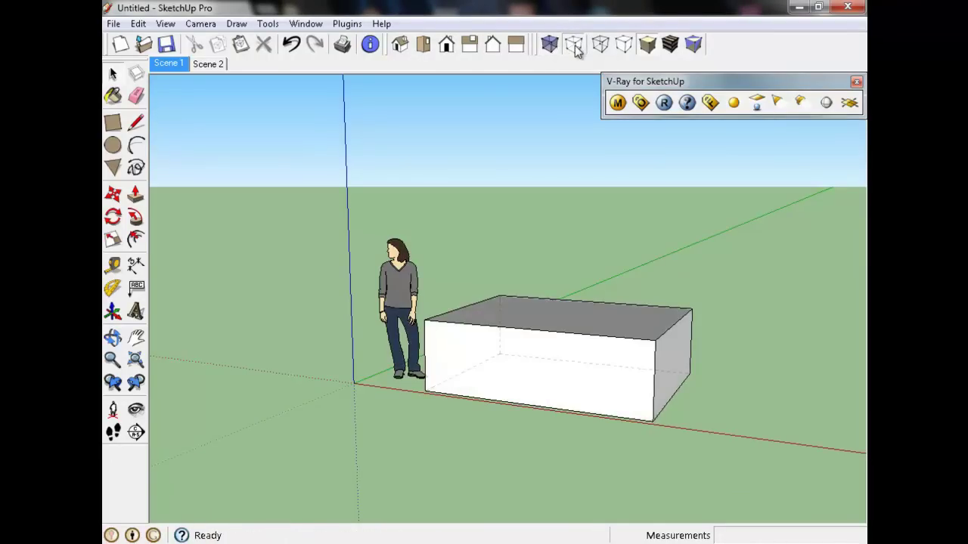
click(600, 45)
click(623, 45)
click(646, 45)
click(693, 45)
click(670, 45)
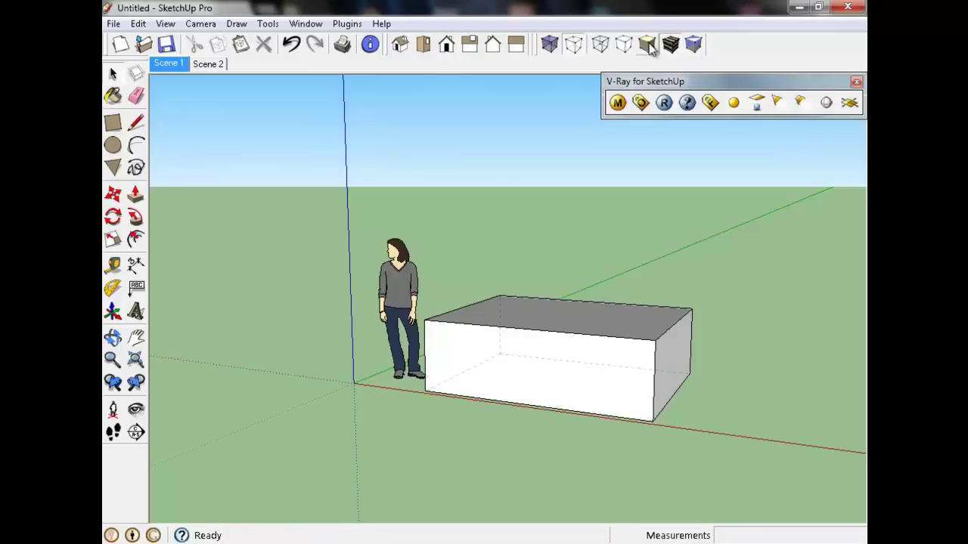
click(623, 46)
click(599, 45)
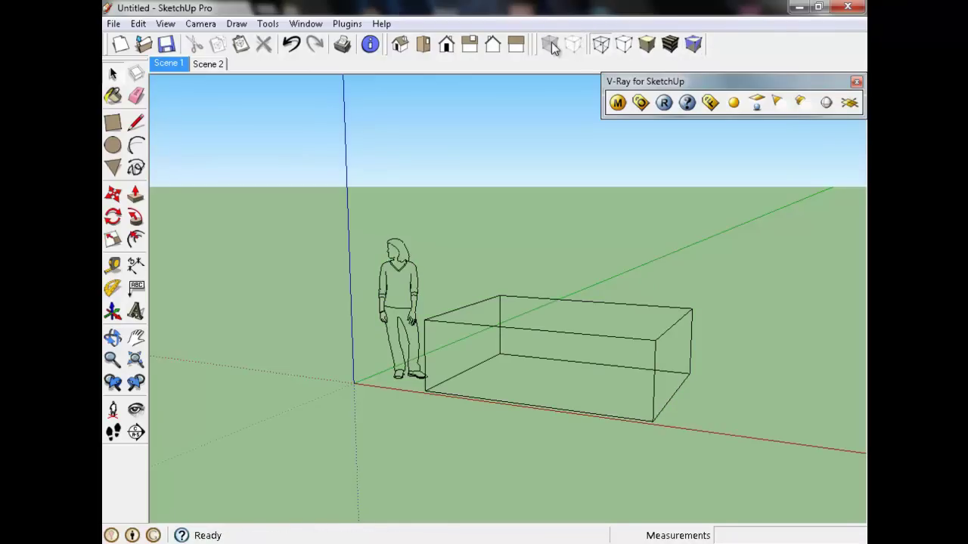
- Set the face style back to Shaded With Textures from the View menu
click(164, 24)
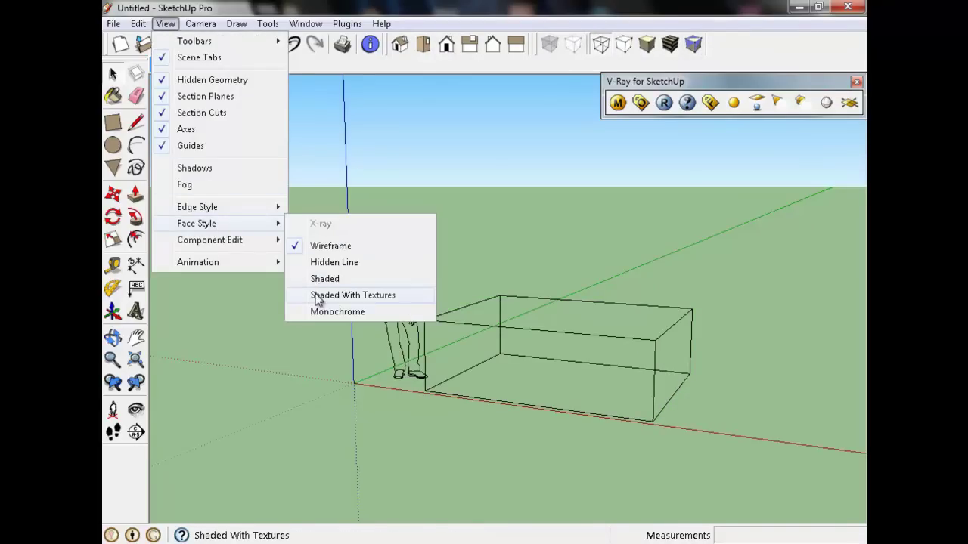
mouse_move(197, 223)
click(321, 299)
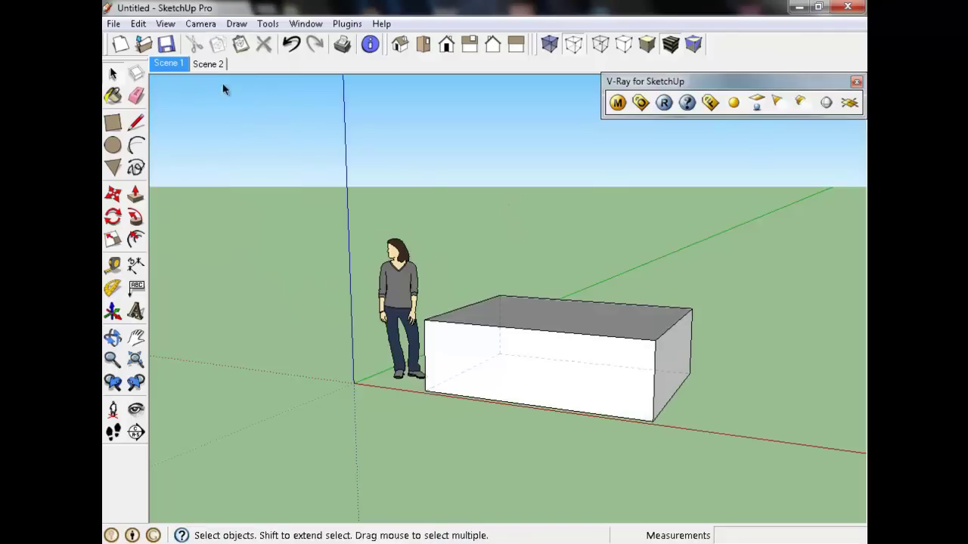
click(165, 23)
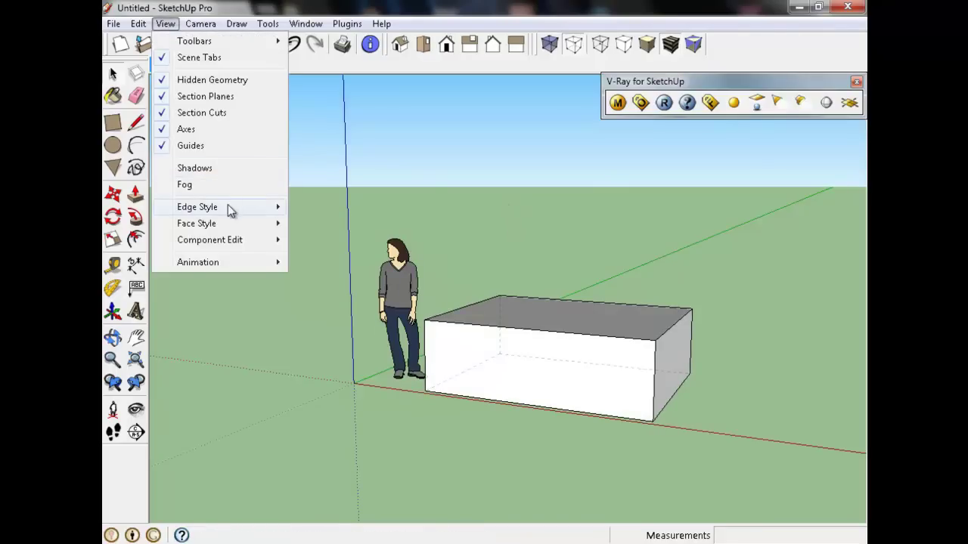
mouse_move(198, 207)
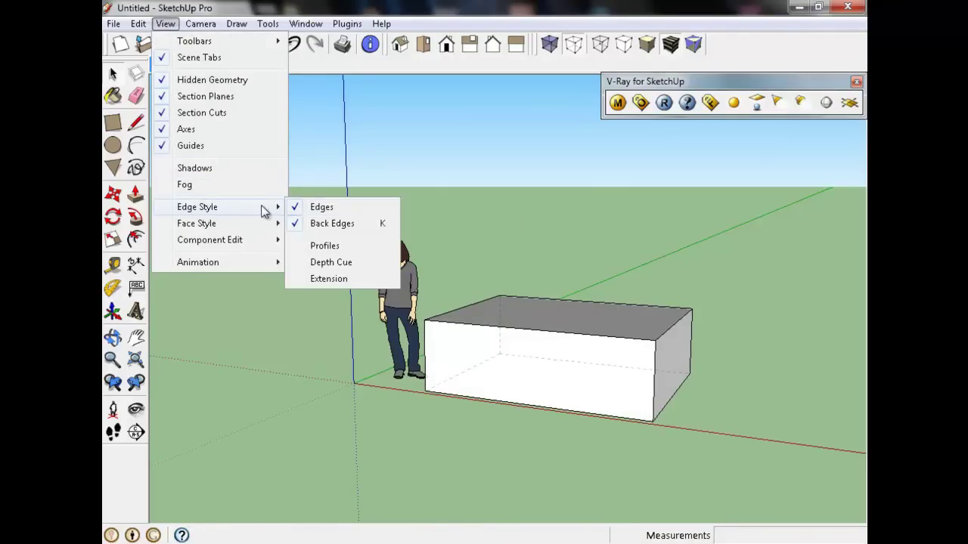
click(566, 202)
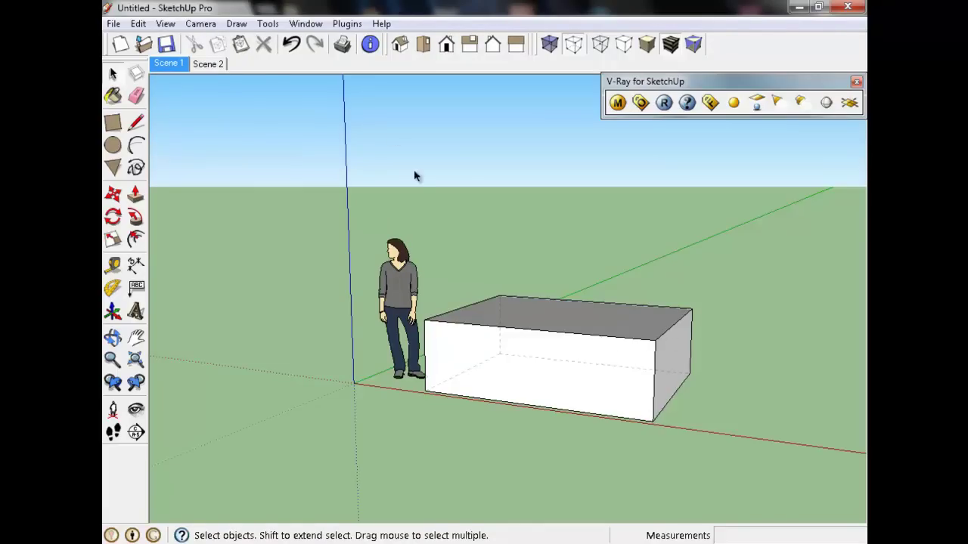
- Browse the menus, ending with the Draw menu open
click(258, 154)
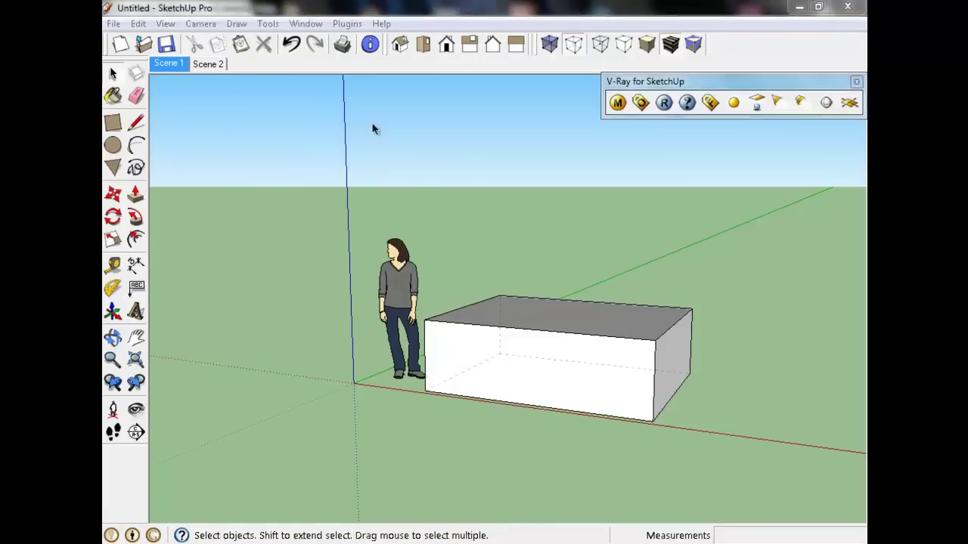
click(287, 107)
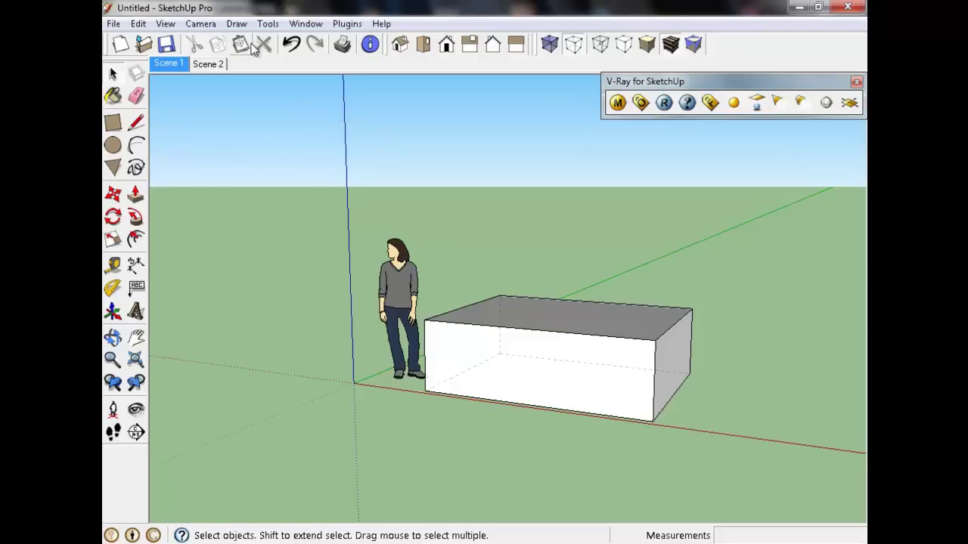
click(235, 24)
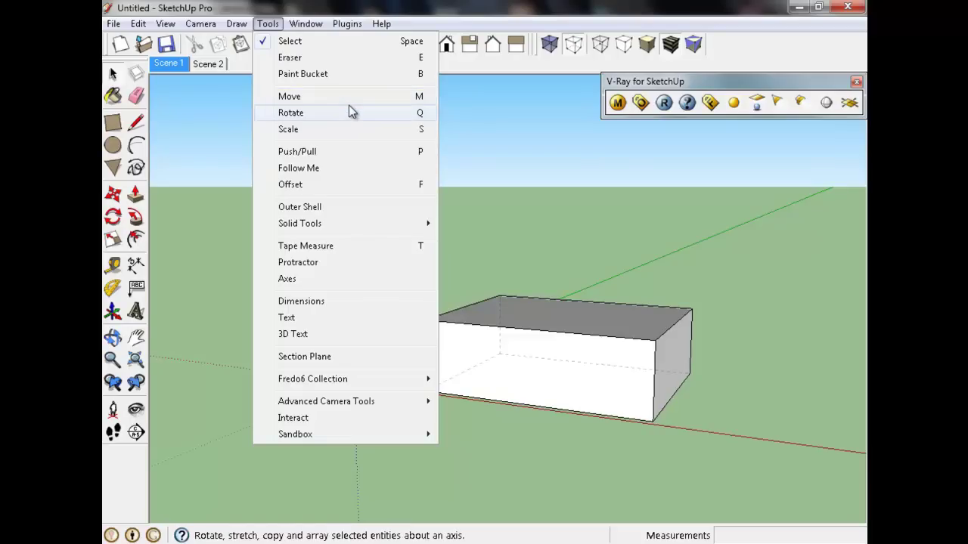
- Look through the Draw and Tools menus, closing each without choosing a tool
click(231, 117)
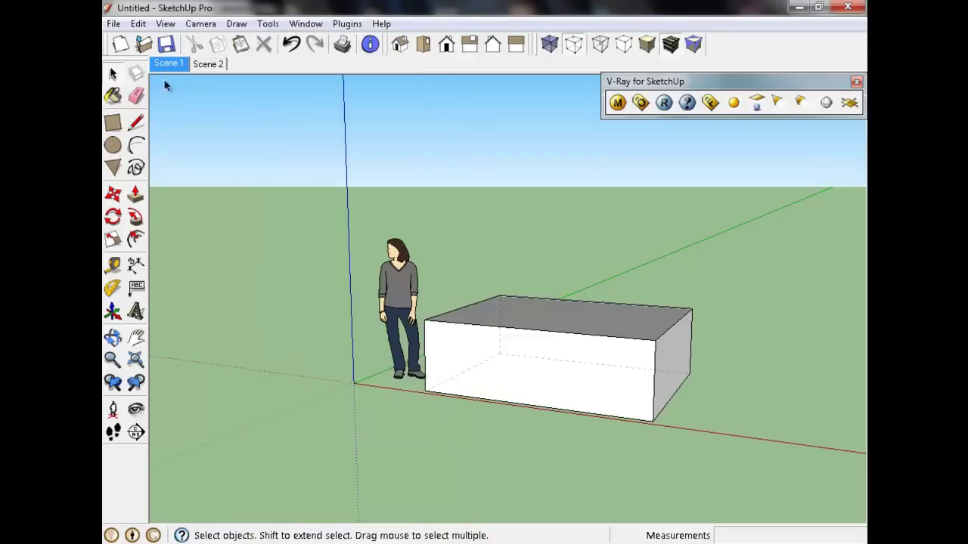
click(241, 25)
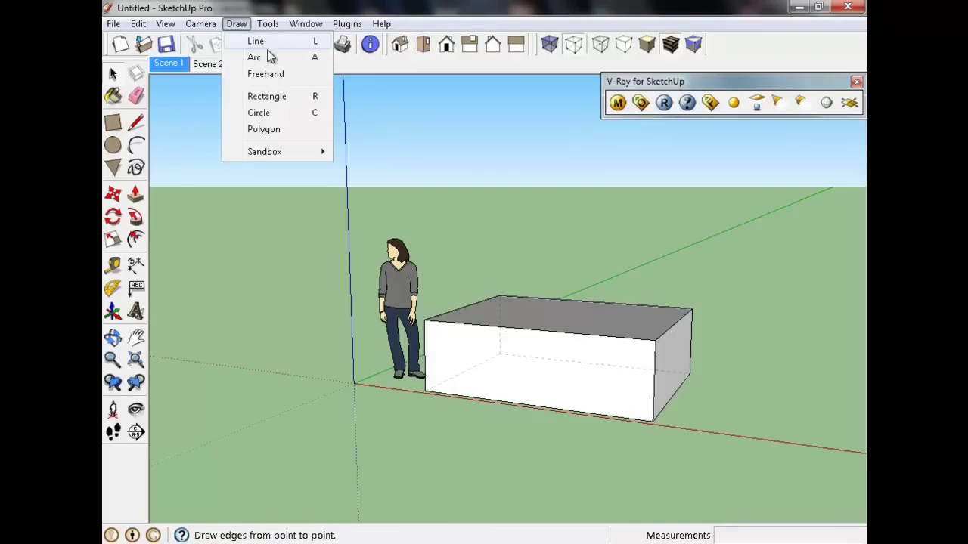
click(194, 112)
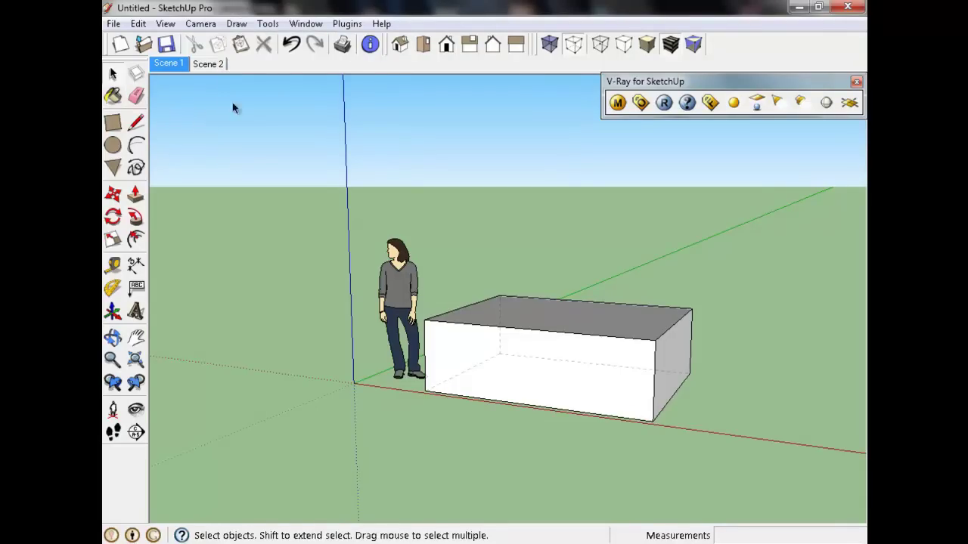
click(274, 26)
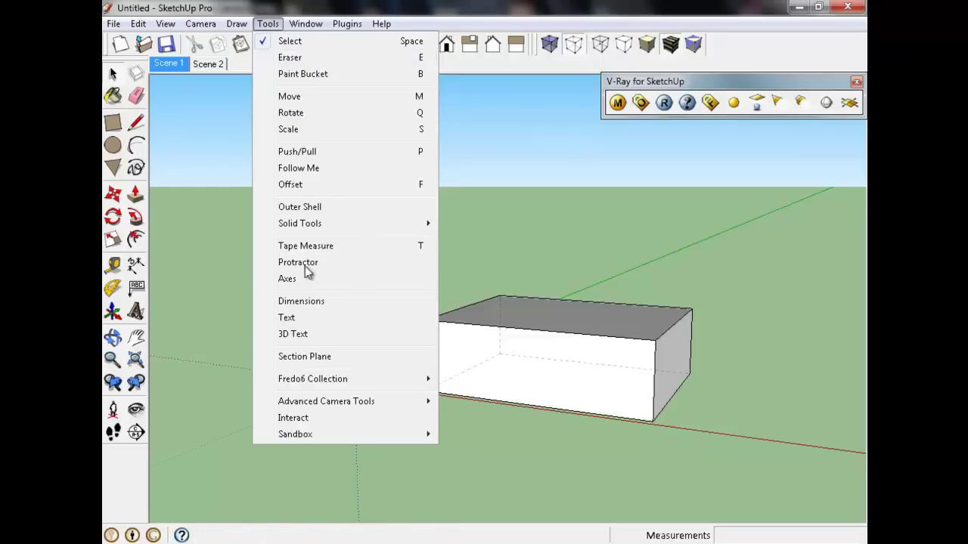
click(218, 152)
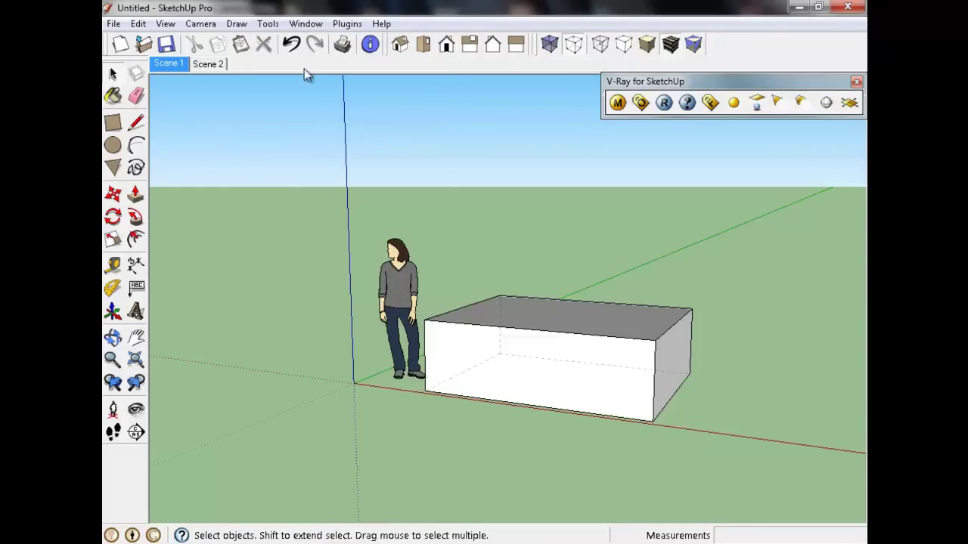
click(305, 24)
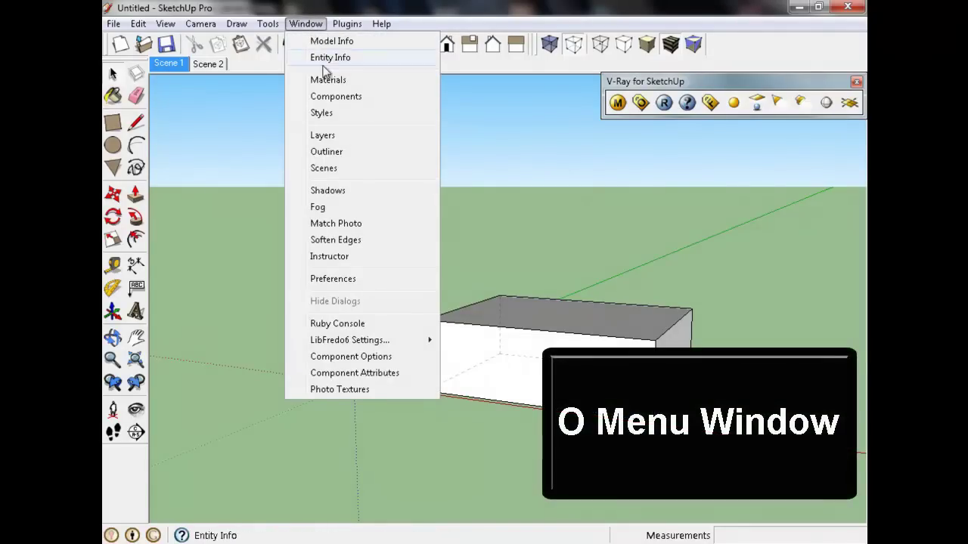
click(340, 41)
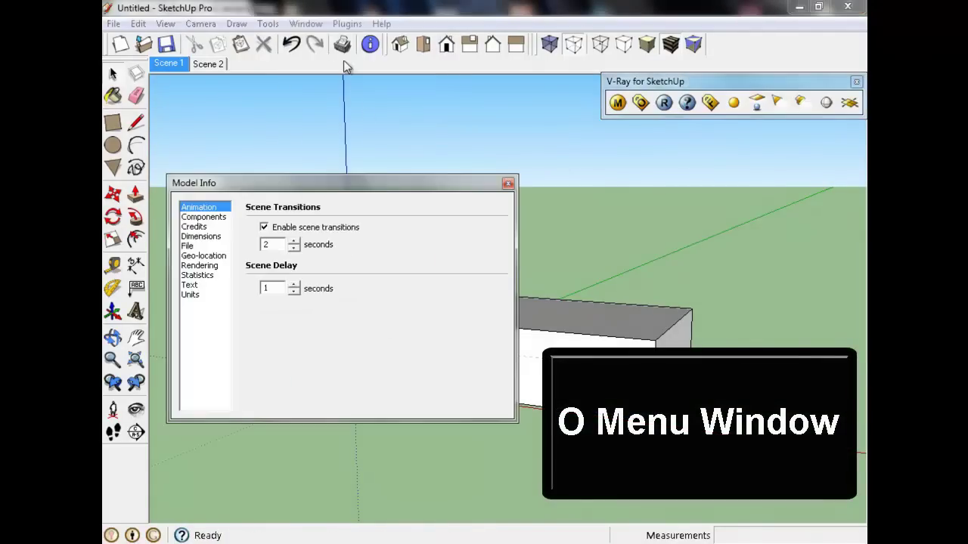
click(508, 183)
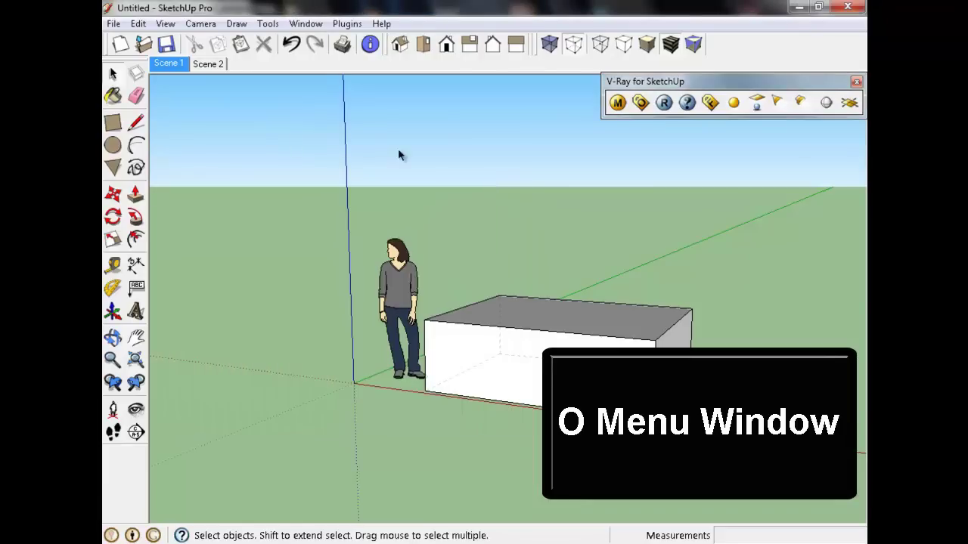
click(345, 25)
mouse_move(370, 41)
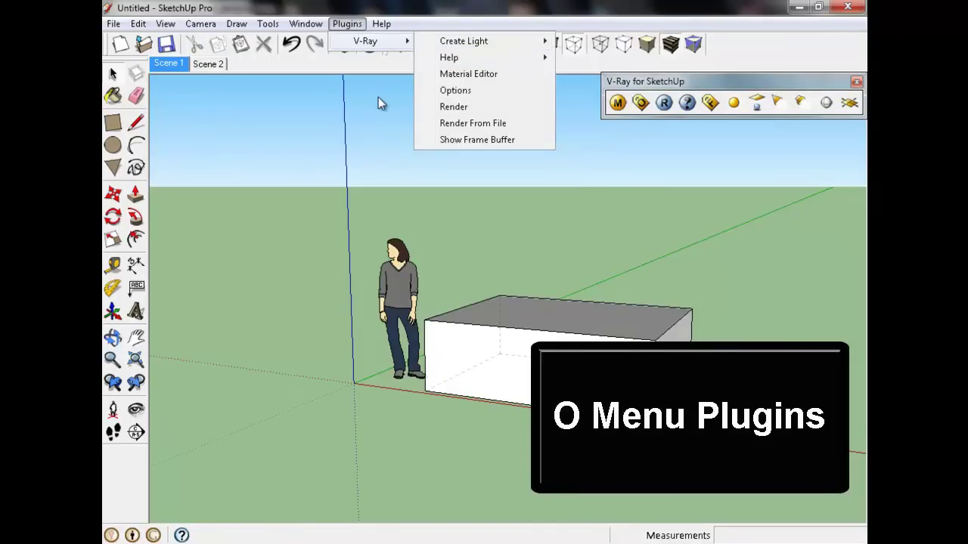
click(385, 120)
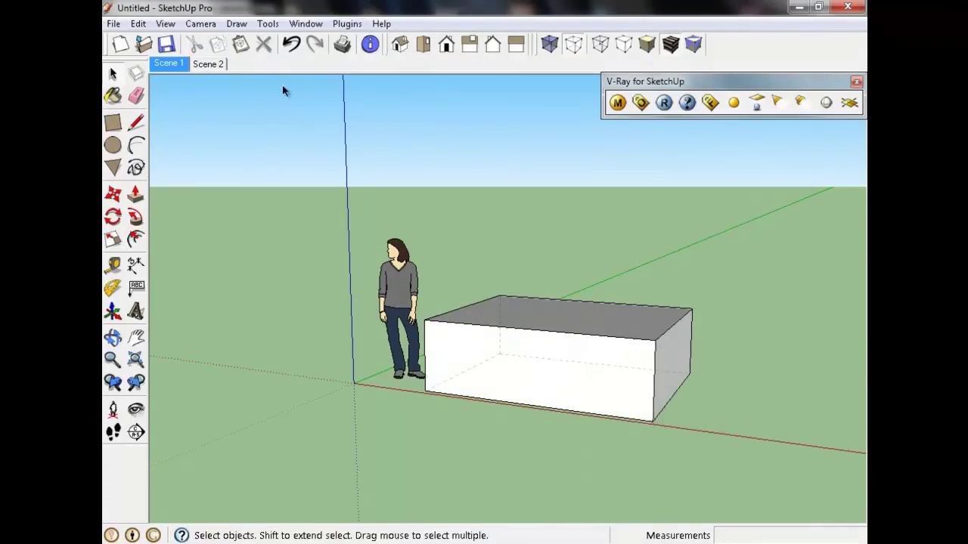
click(381, 23)
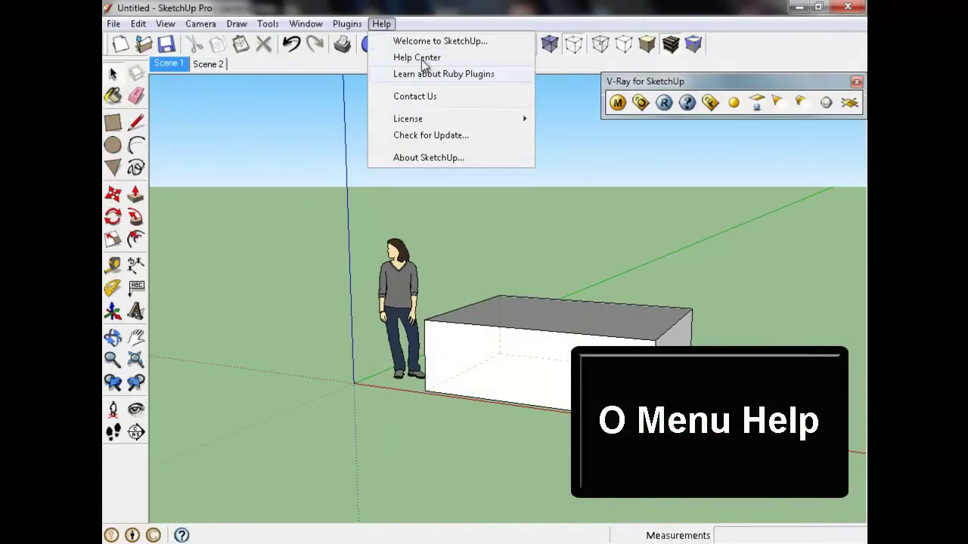
click(286, 145)
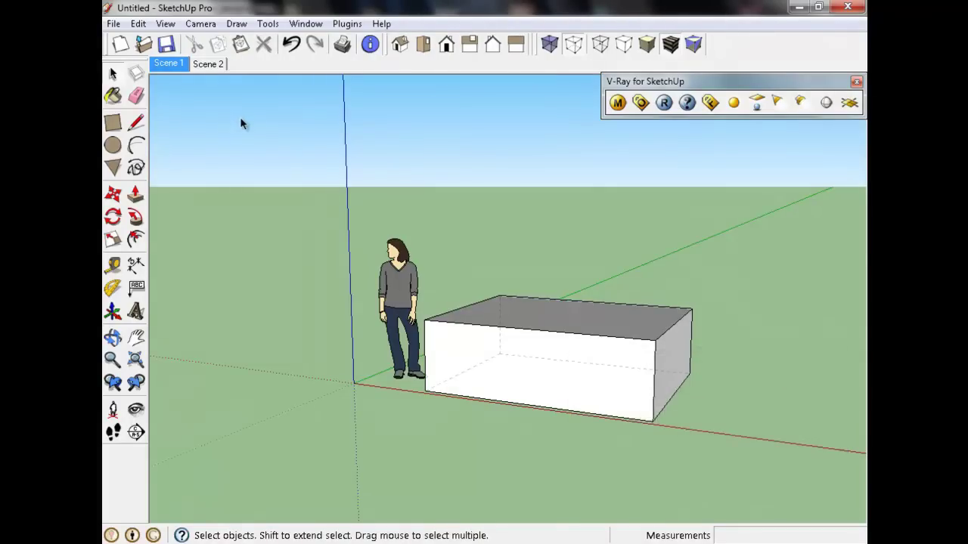